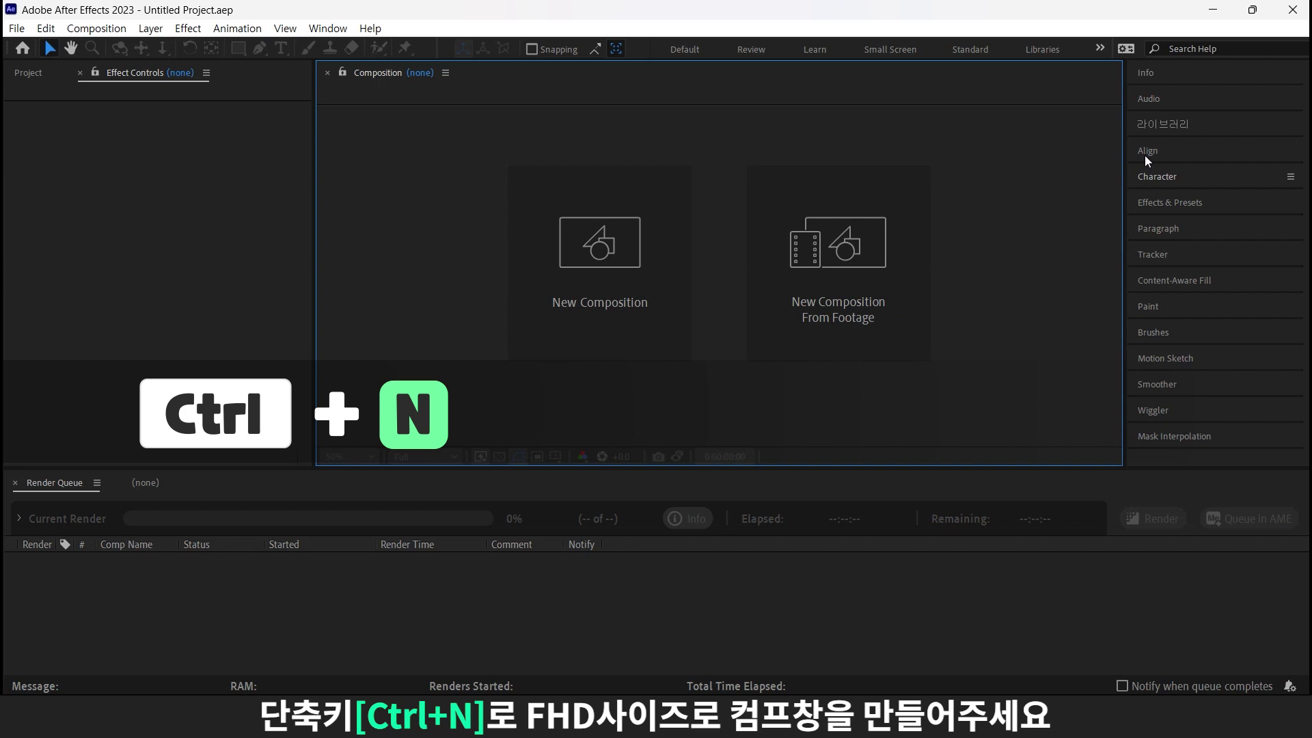
Step: Create a 1920x1080 Comp 1 holding a full-frame black (000000) solid layer
{"action": "key", "text": "ctrl+n"}
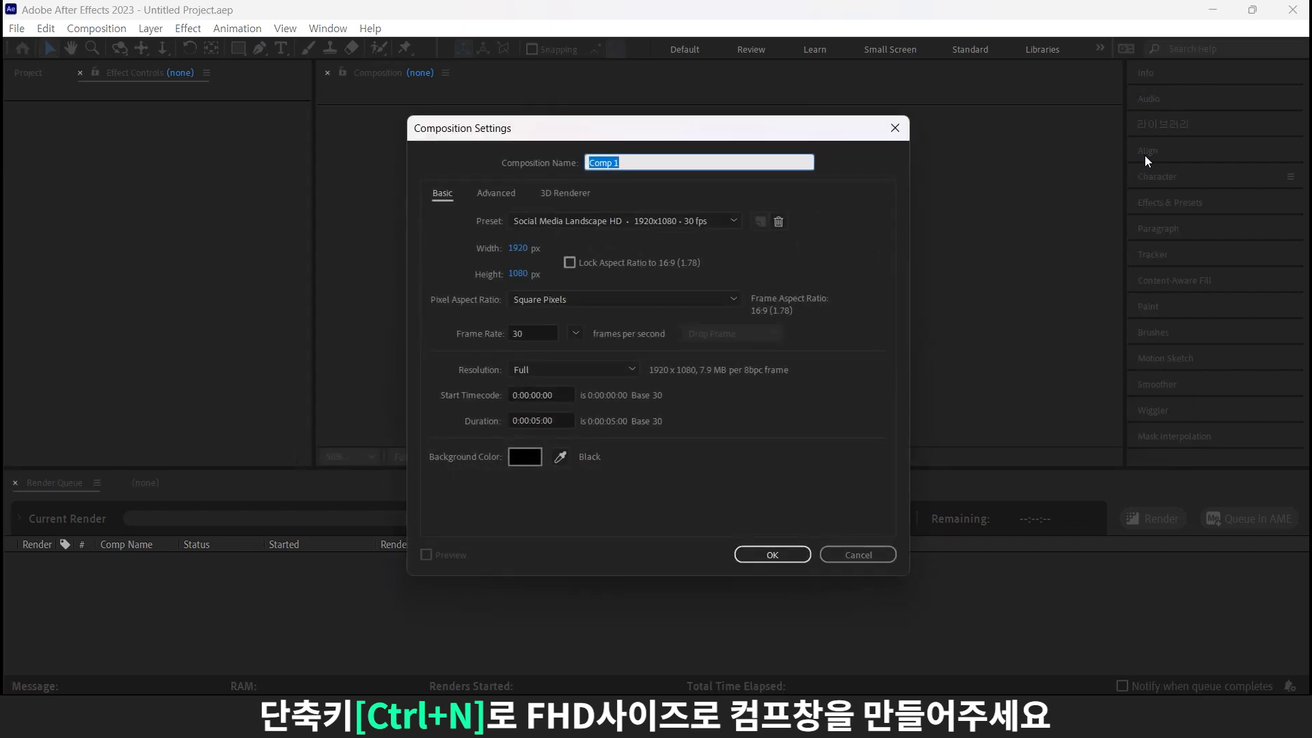
{"action": "key", "text": "Return"}
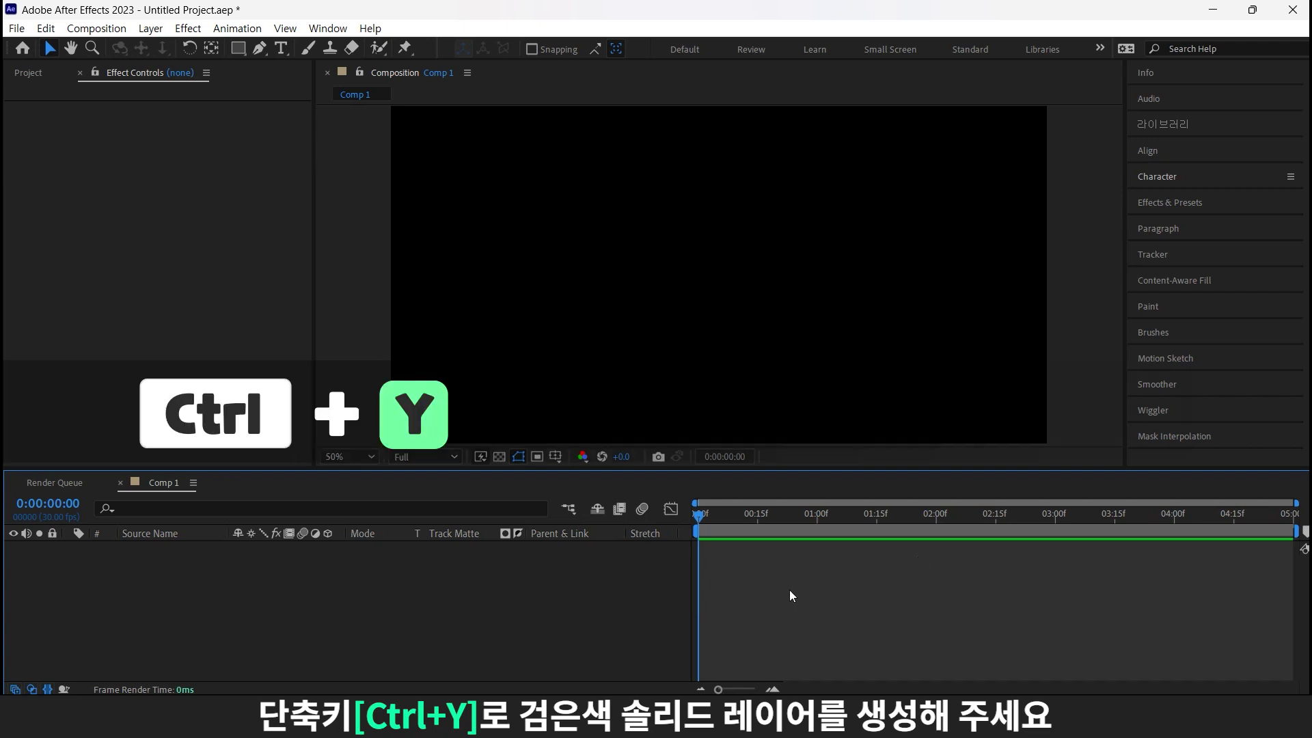
{"action": "key", "text": "ctrl+y"}
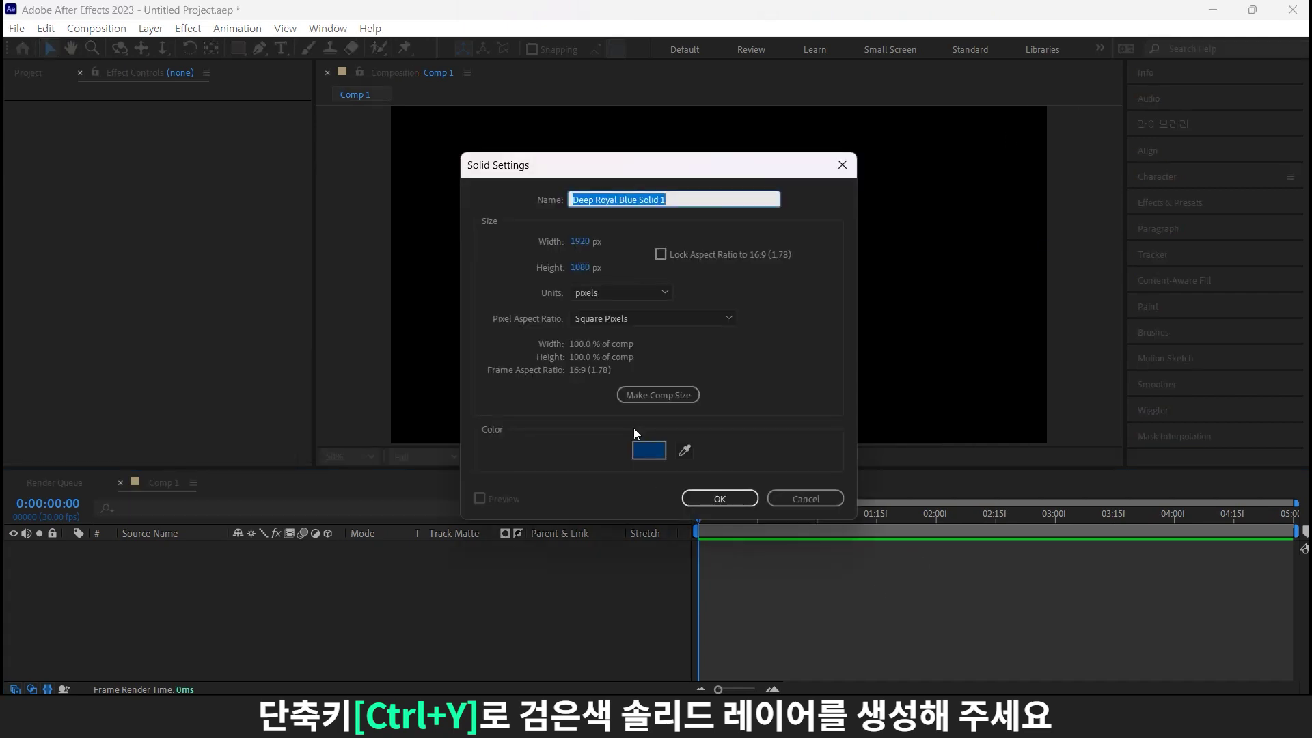
{"action": "left_click", "coordinate": [643, 448]}
{"action": "type", "text": "000000"}
{"action": "key", "text": "Return"}
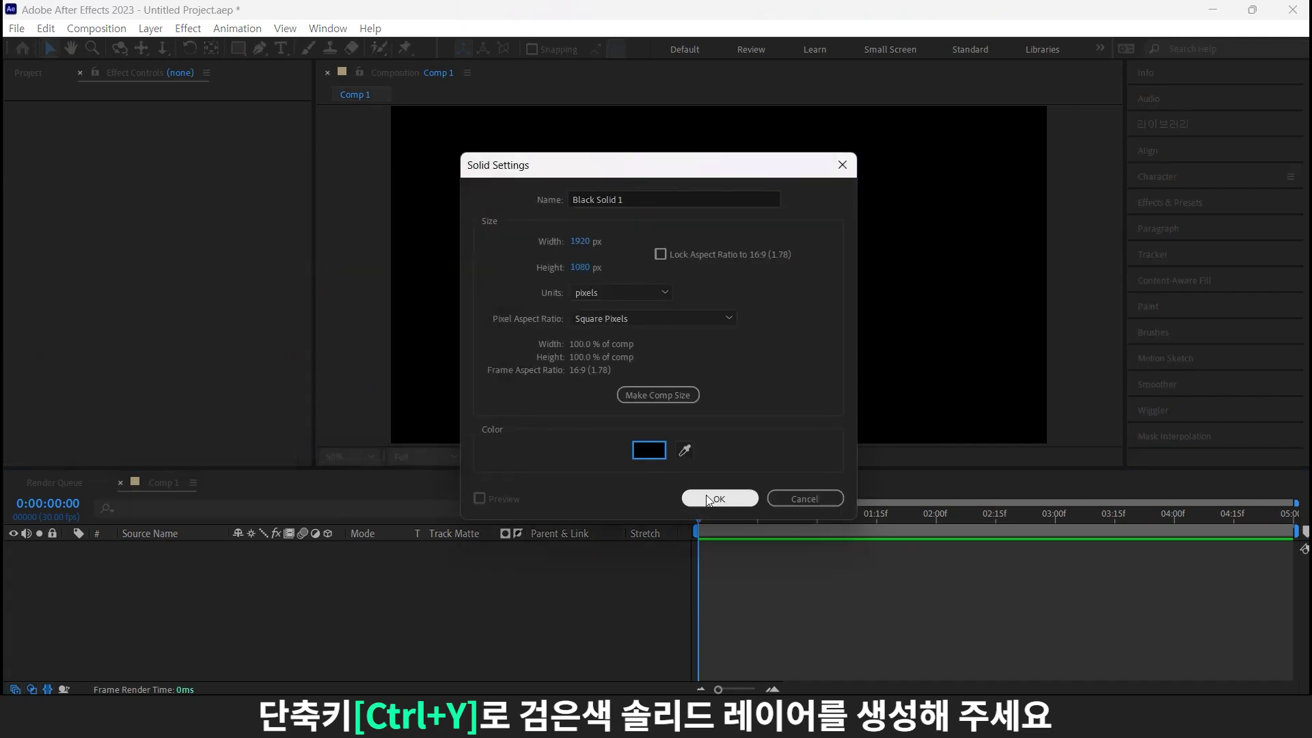
{"action": "left_click", "coordinate": [714, 498]}
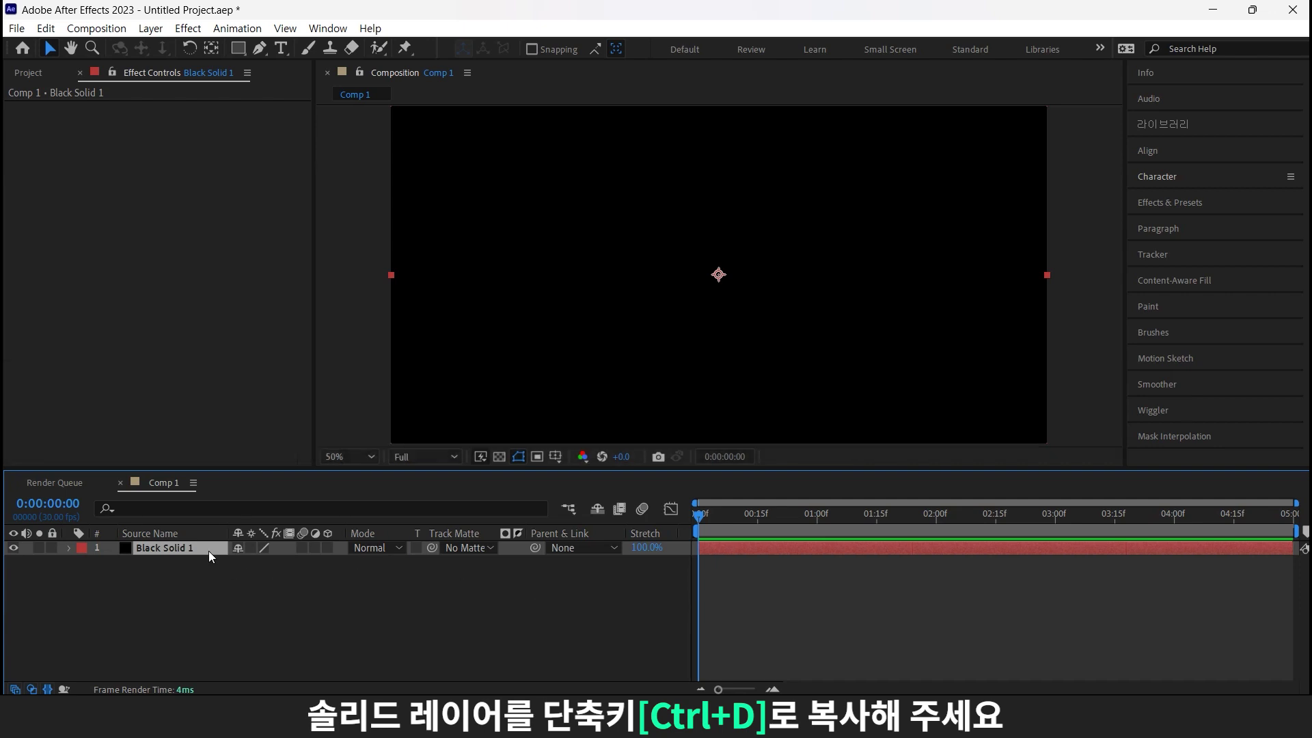
Step: Duplicate the black solid and apply Turbulent Noise to the top copy
{"action": "key", "text": "ctrl+d"}
{"action": "key", "text": "ctrl+5"}
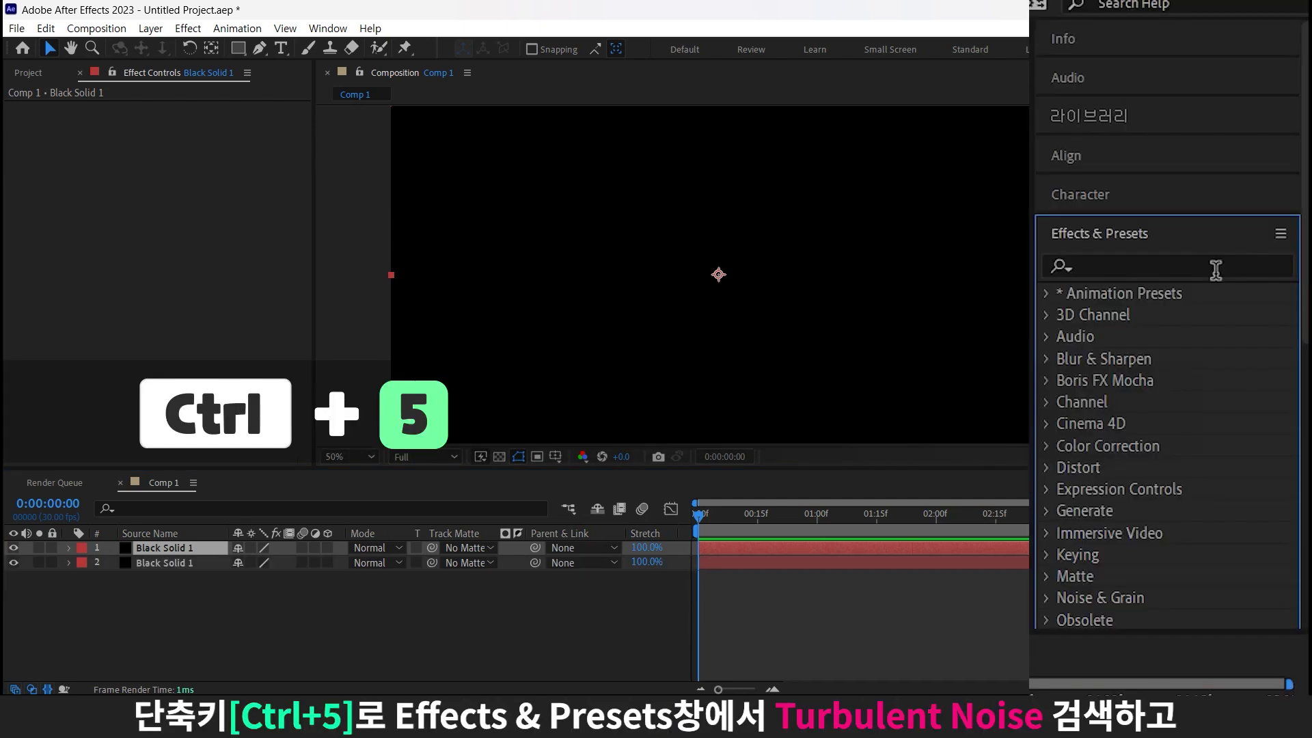
{"action": "left_click", "coordinate": [1216, 267]}
{"action": "type", "text": "noise"}
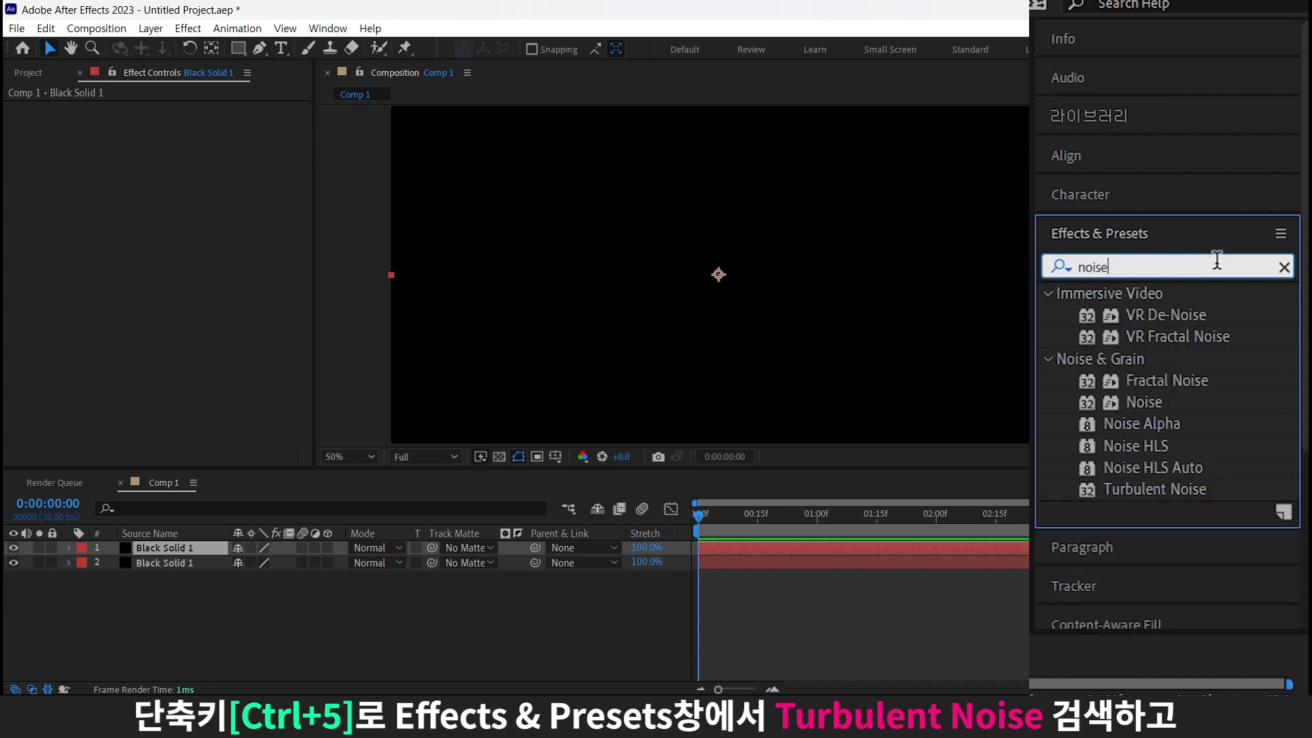
{"action": "left_click_drag", "start_coordinate": [1179, 491], "coordinate": [233, 548]}
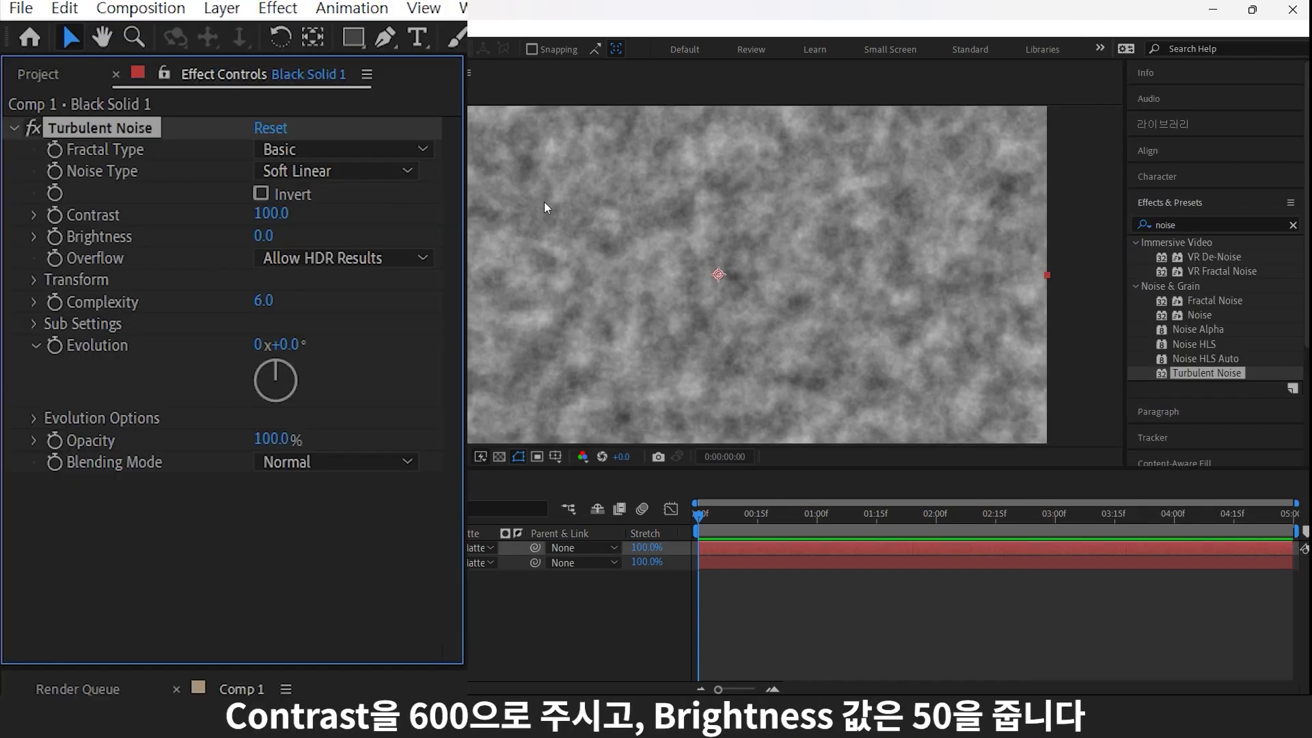
Step: Set the noise to Contrast 600, Brightness 50 and Scale Height 200
{"action": "left_click", "coordinate": [262, 206]}
{"action": "type", "text": "600"}
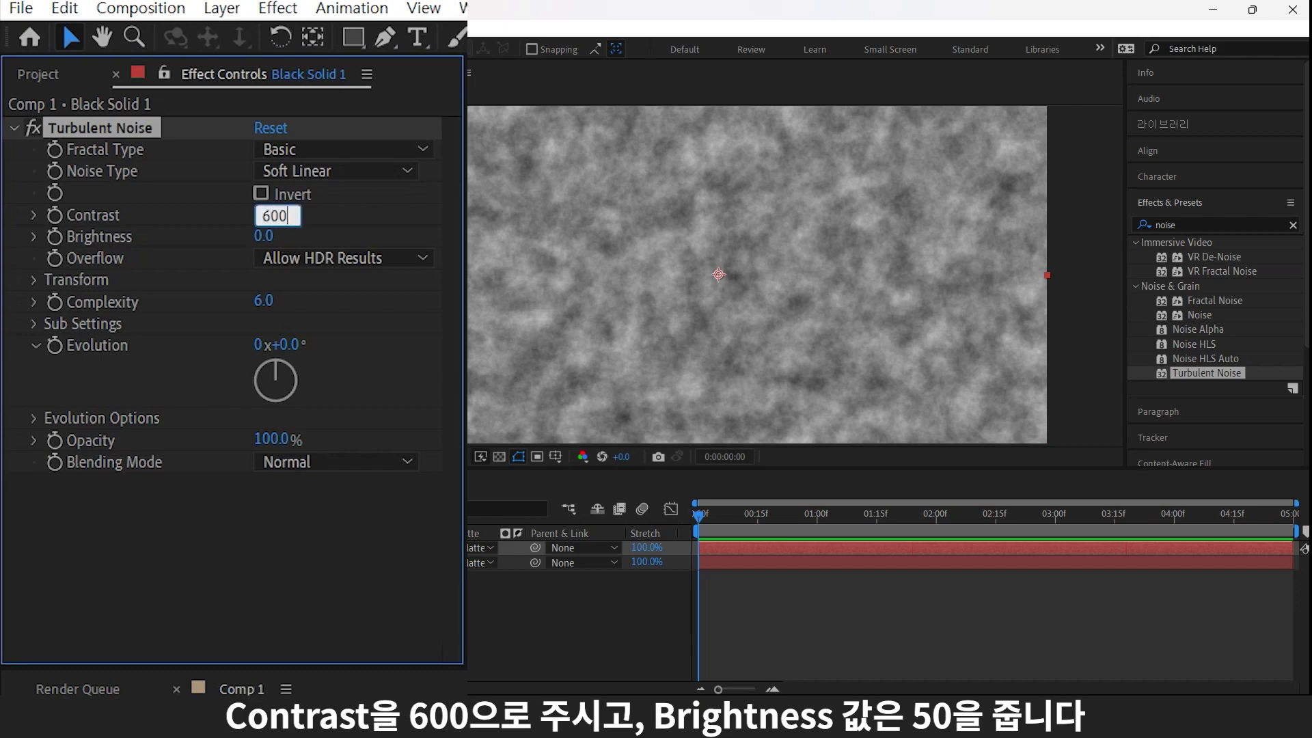
{"action": "key", "text": "Return"}
{"action": "left_click", "coordinate": [271, 235]}
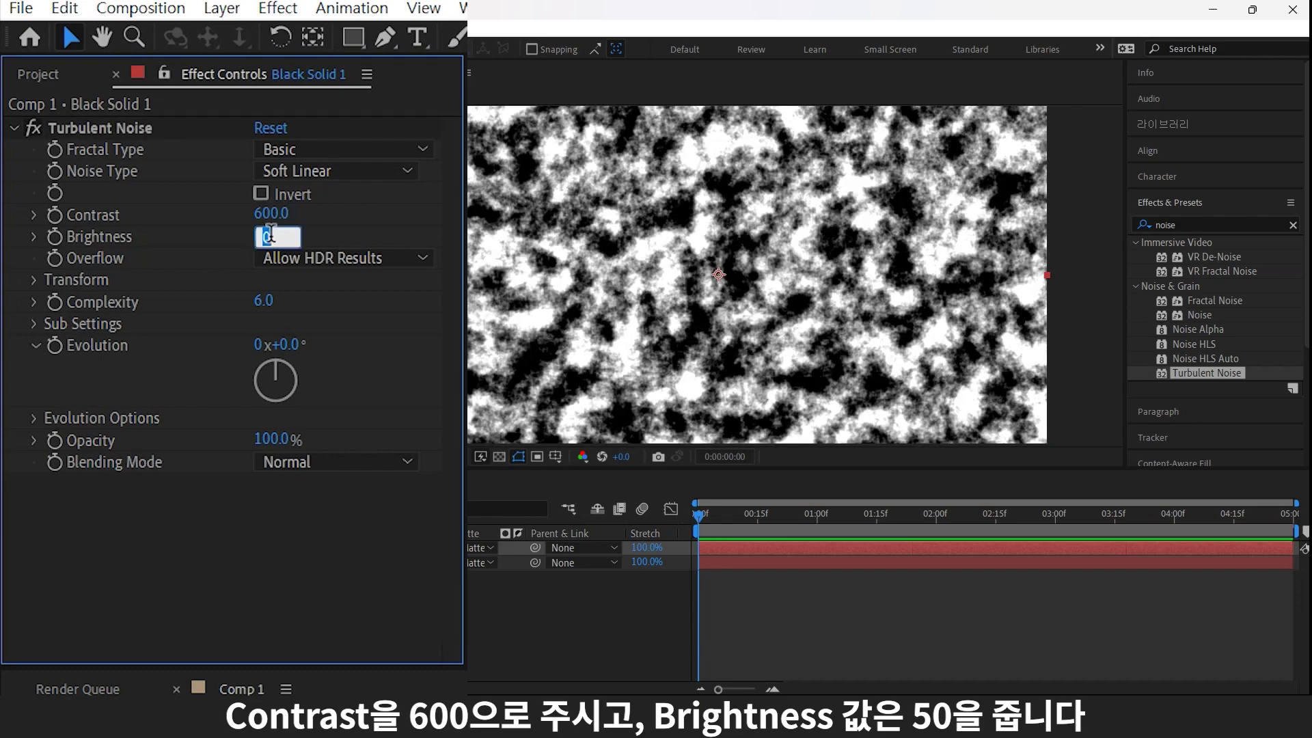
{"action": "type", "text": "50"}
{"action": "key", "text": "Return"}
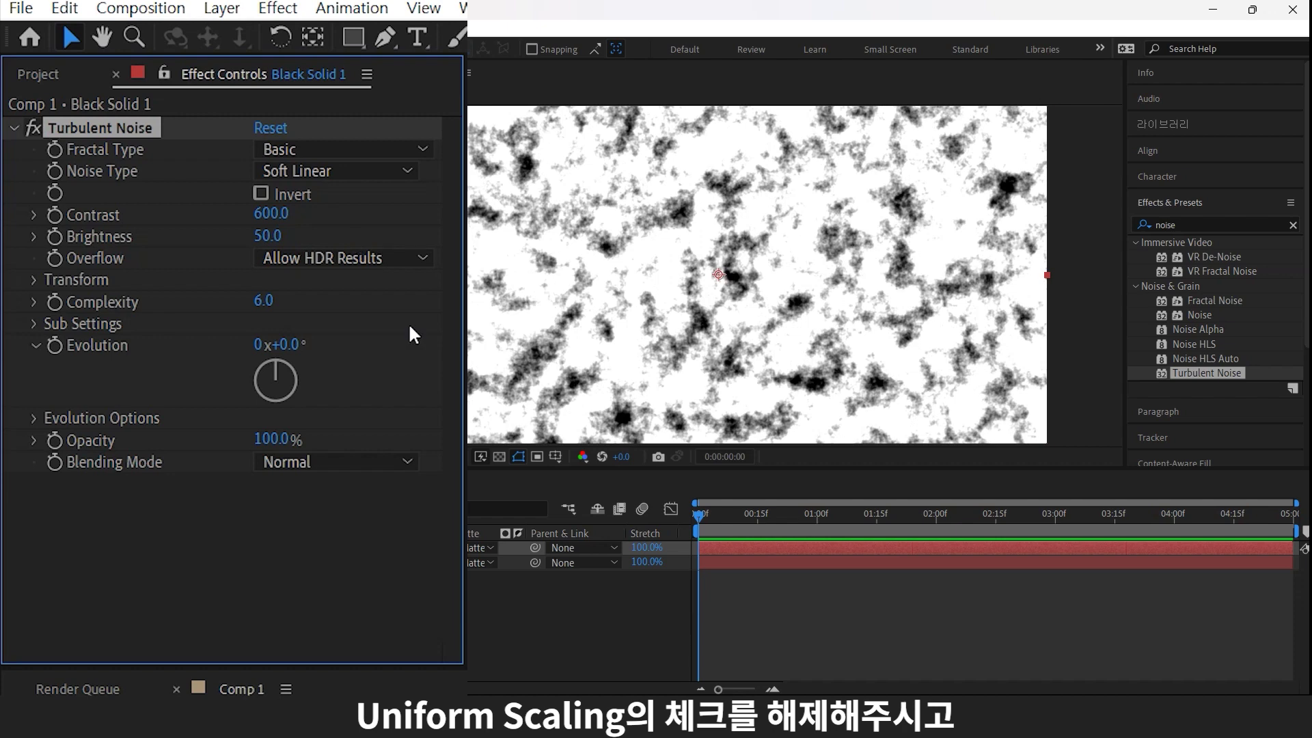
{"action": "left_click", "coordinate": [34, 278]}
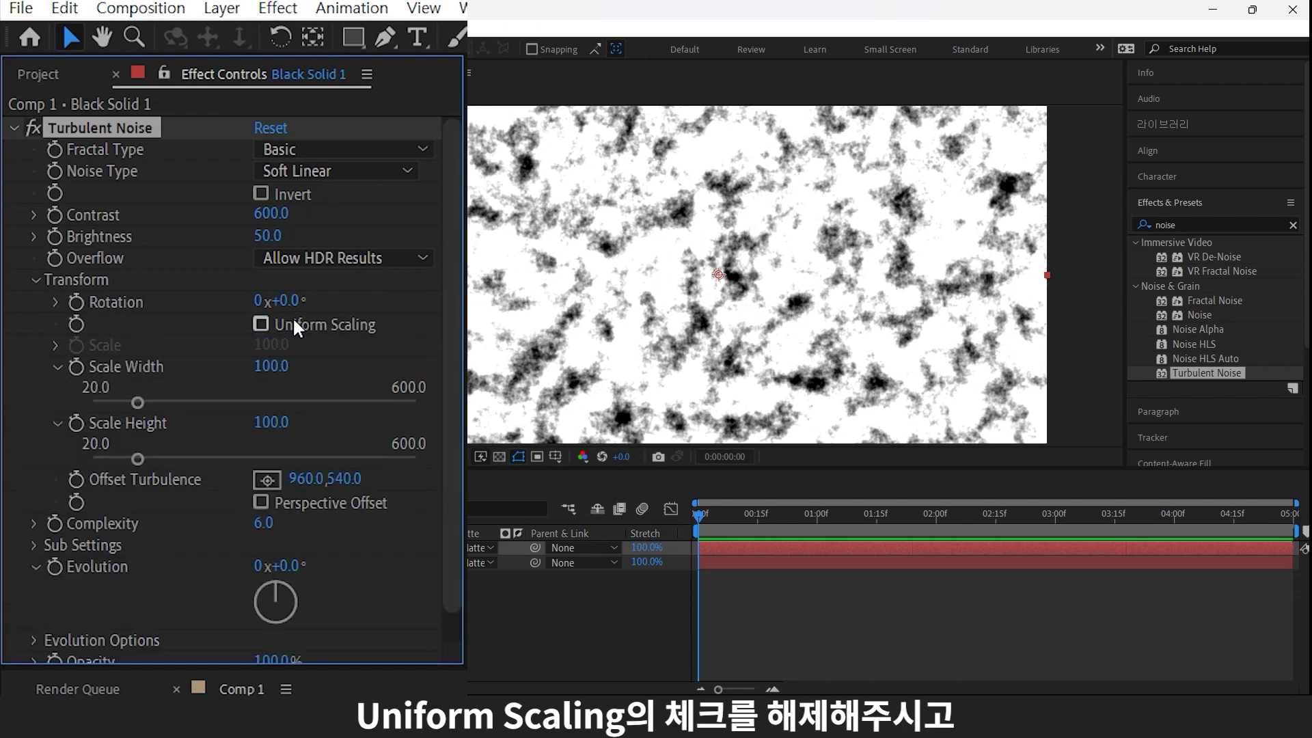
{"action": "left_click", "coordinate": [274, 423]}
{"action": "type", "text": "200"}
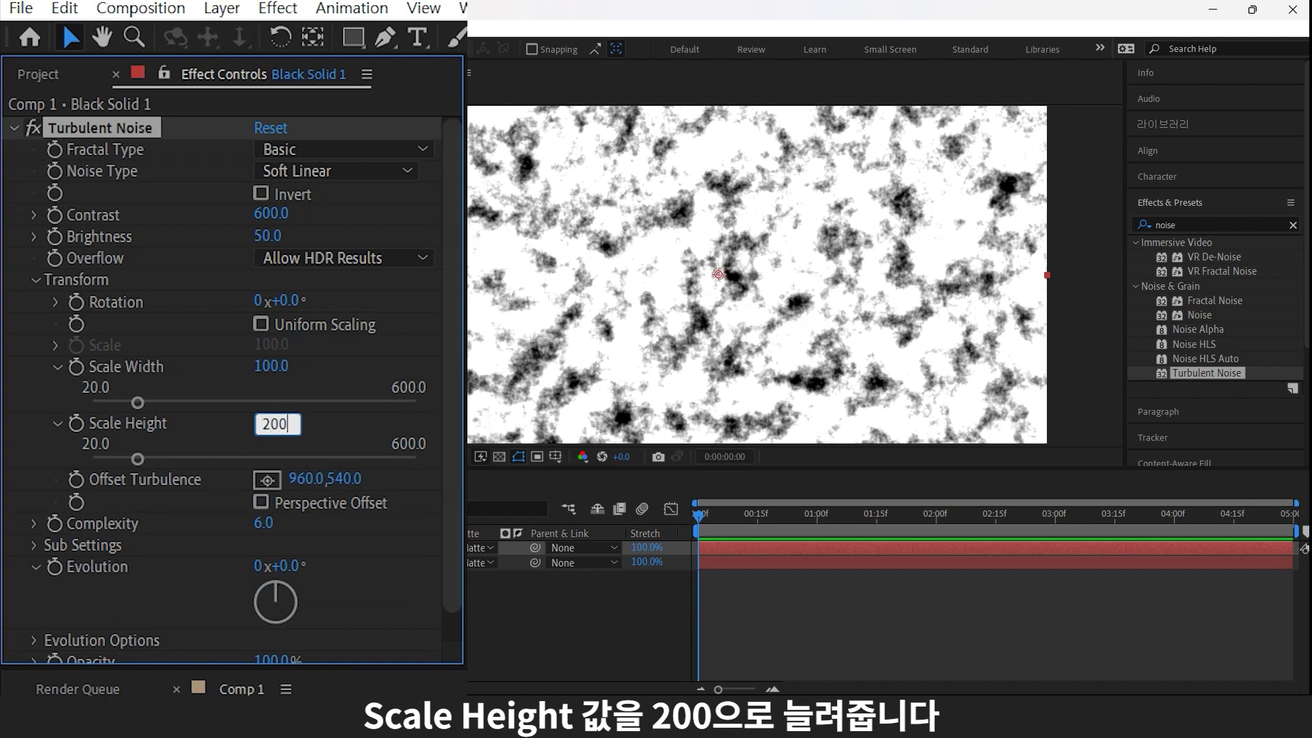
{"action": "key", "text": "Return"}
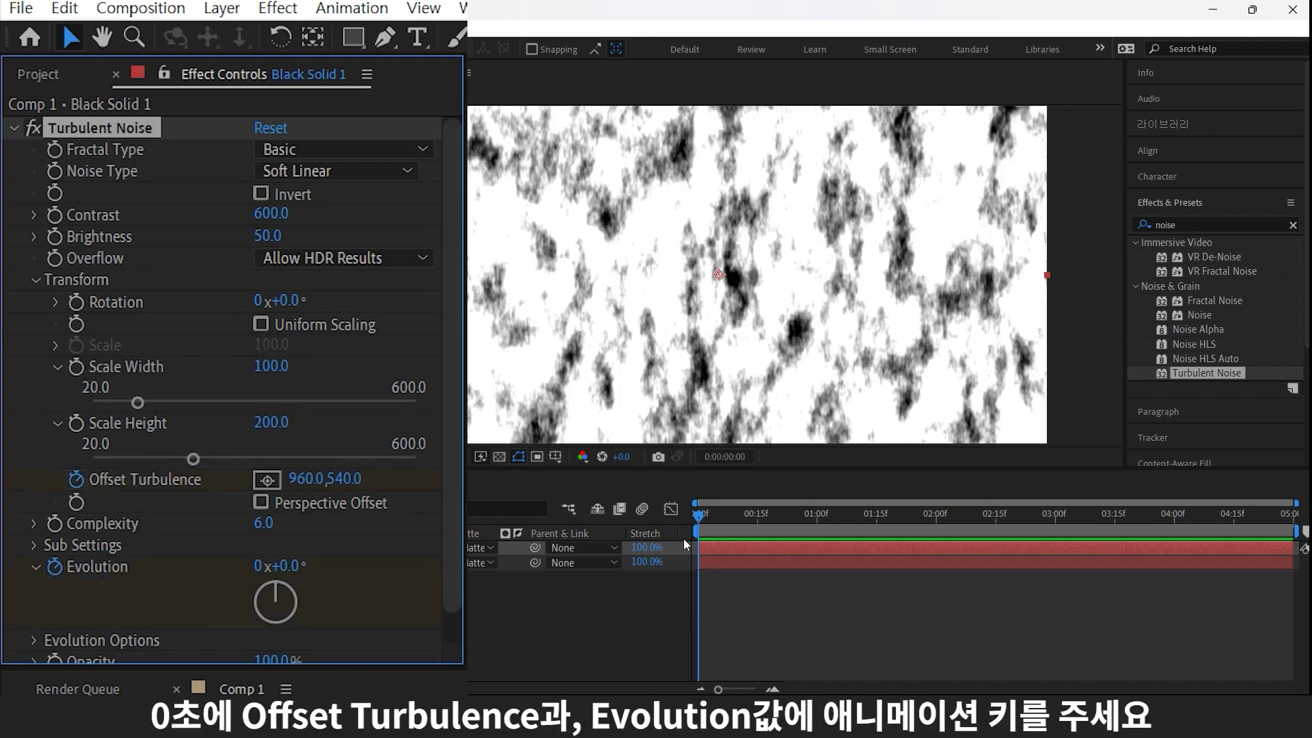
Step: At the comp's end, set Offset Turbulence Y to -5000 and Evolution to 10 revolutions
{"action": "left_click", "coordinate": [1051, 576]}
{"action": "key", "text": "End"}
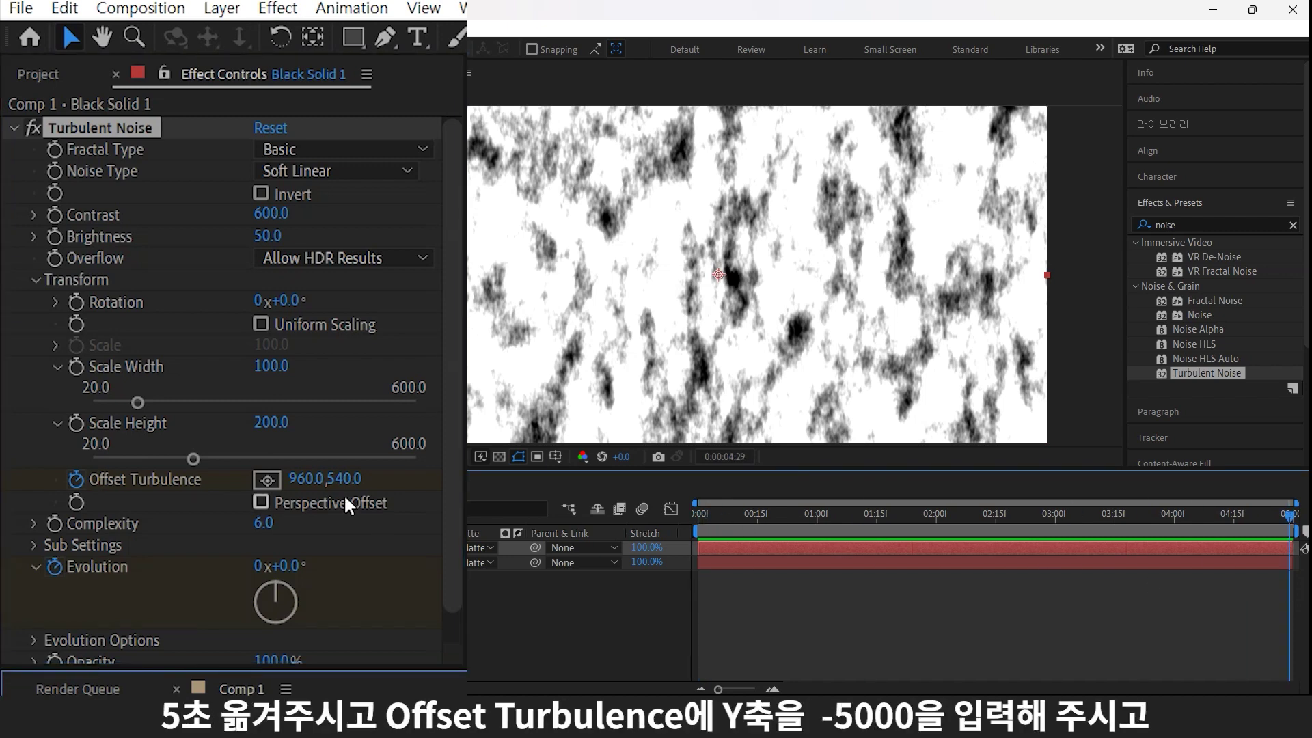
{"action": "left_click", "coordinate": [345, 479]}
{"action": "type", "text": "-"}
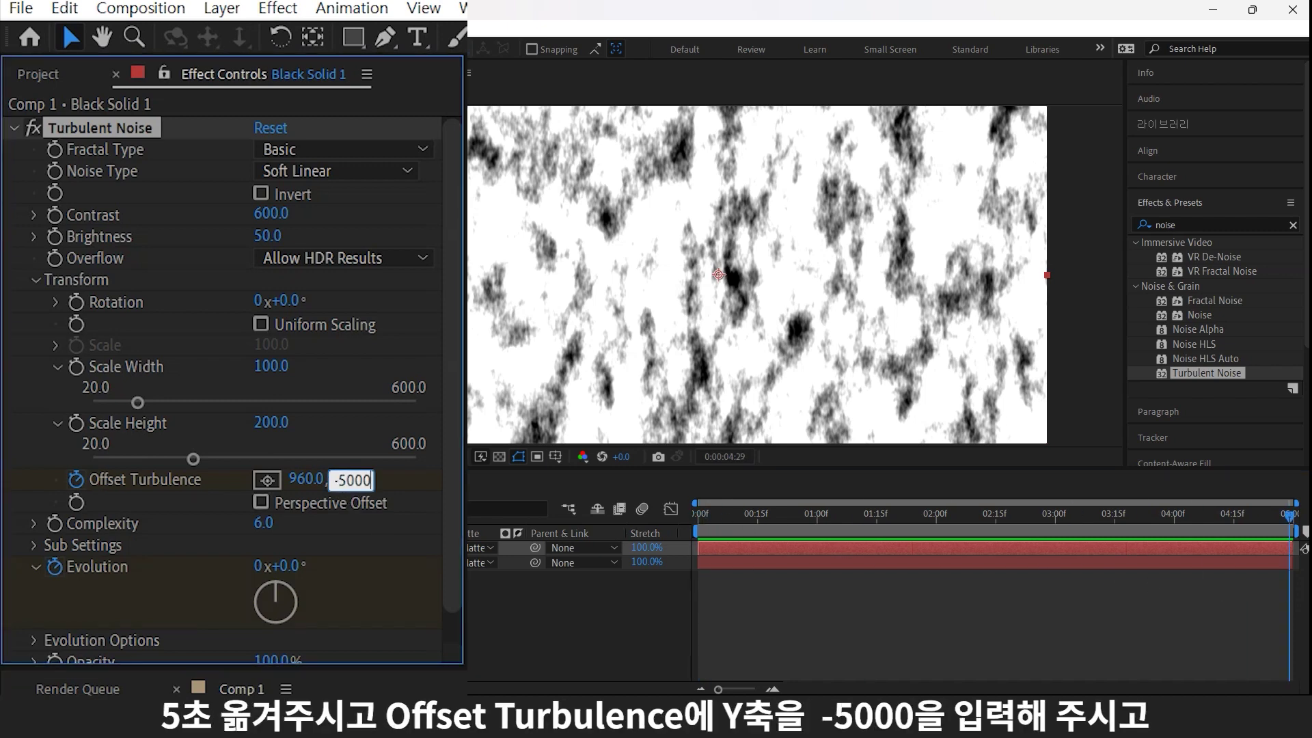
{"action": "key", "text": "Return"}
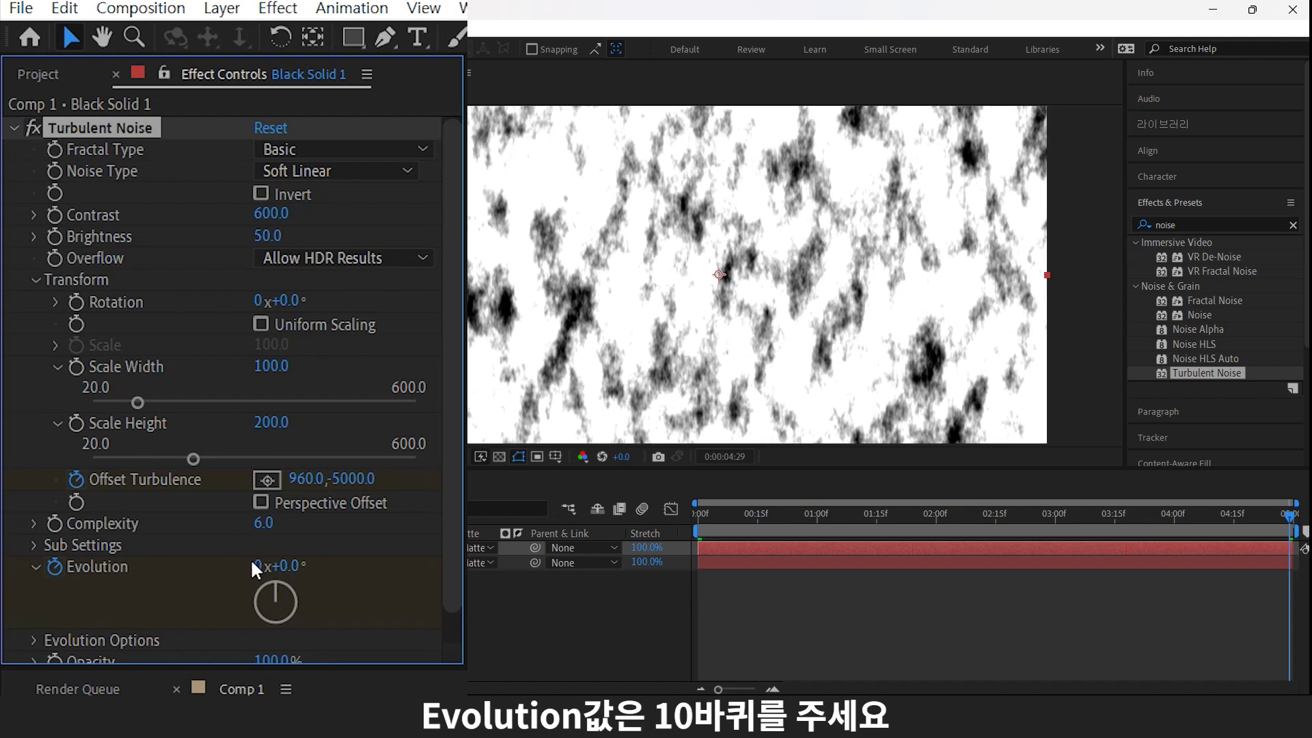
{"action": "left_click", "coordinate": [257, 566]}
{"action": "key", "text": "Return"}
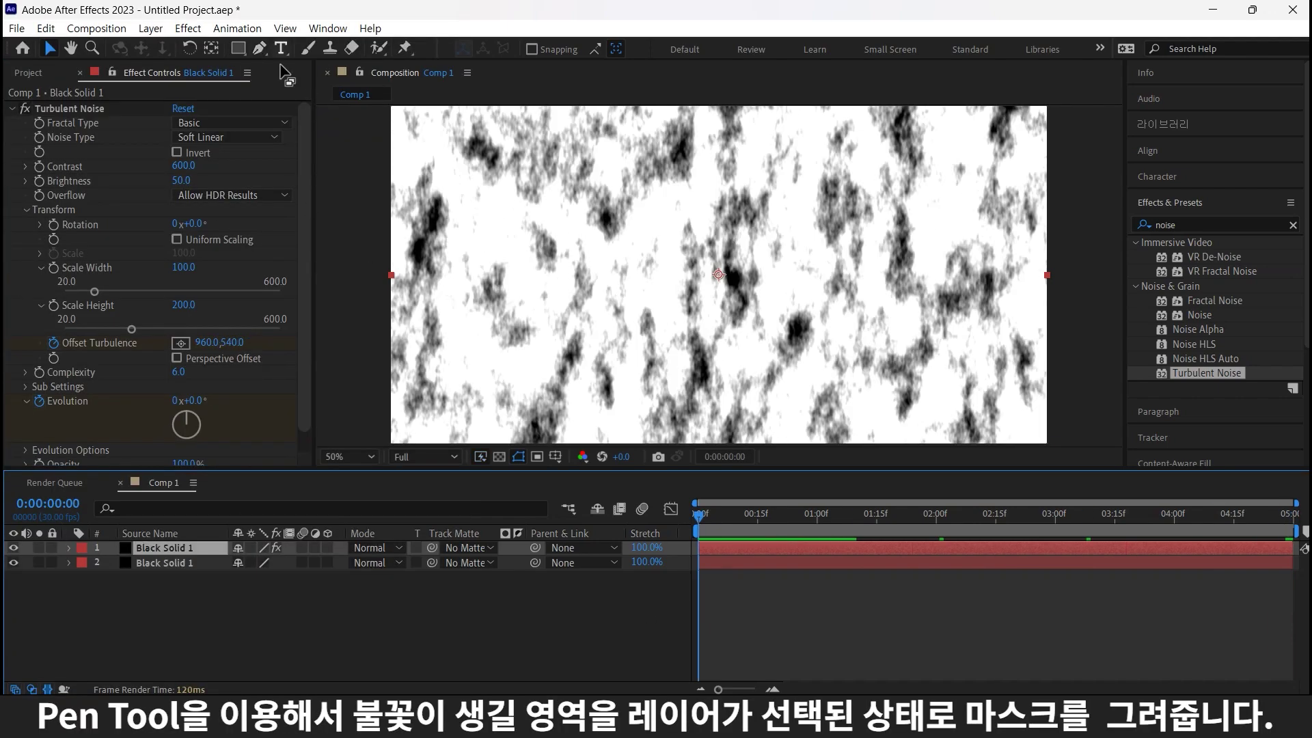
Step: Draw a closed flame-shaped Pen mask on the noise solid
{"action": "key", "text": "comma"}
{"action": "left_click", "coordinate": [260, 48]}
{"action": "left_click_drag", "start_coordinate": [692, 254], "coordinate": [689, 282]}
{"action": "left_click_drag", "start_coordinate": [698, 328], "coordinate": [717, 345]}
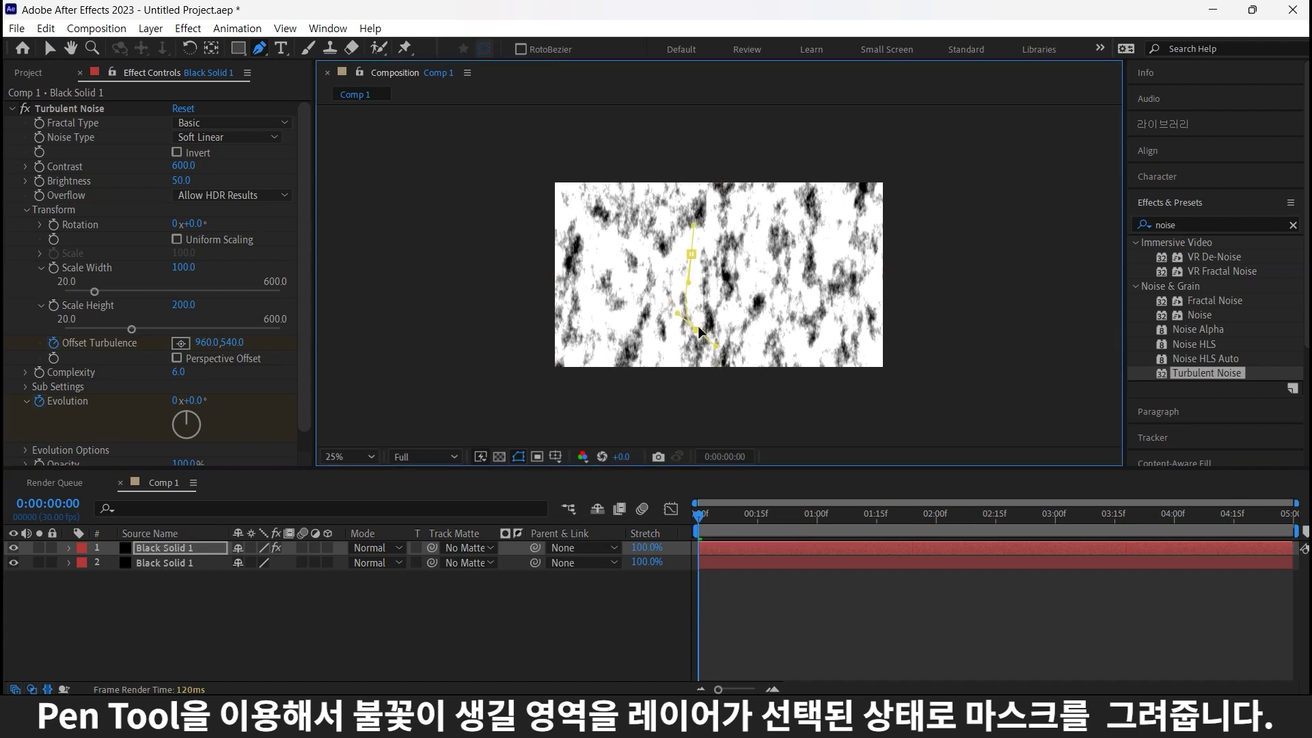
{"action": "left_click", "coordinate": [754, 328]}
{"action": "left_click", "coordinate": [744, 255]}
{"action": "left_click", "coordinate": [752, 177]}
{"action": "left_click", "coordinate": [688, 177]}
{"action": "left_click", "coordinate": [692, 254]}
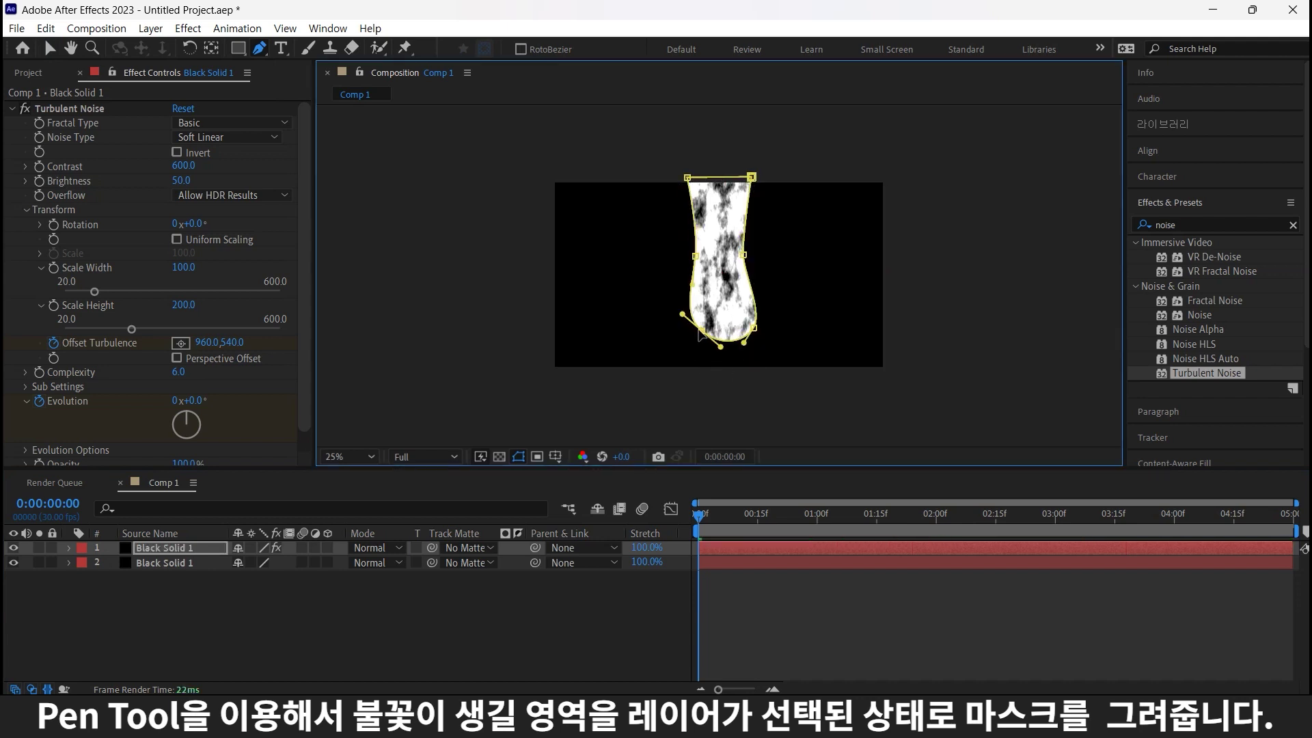
Step: Add a rectangle mask over the flame top with a curved, notched bottom edge
{"action": "left_click", "coordinate": [239, 49]}
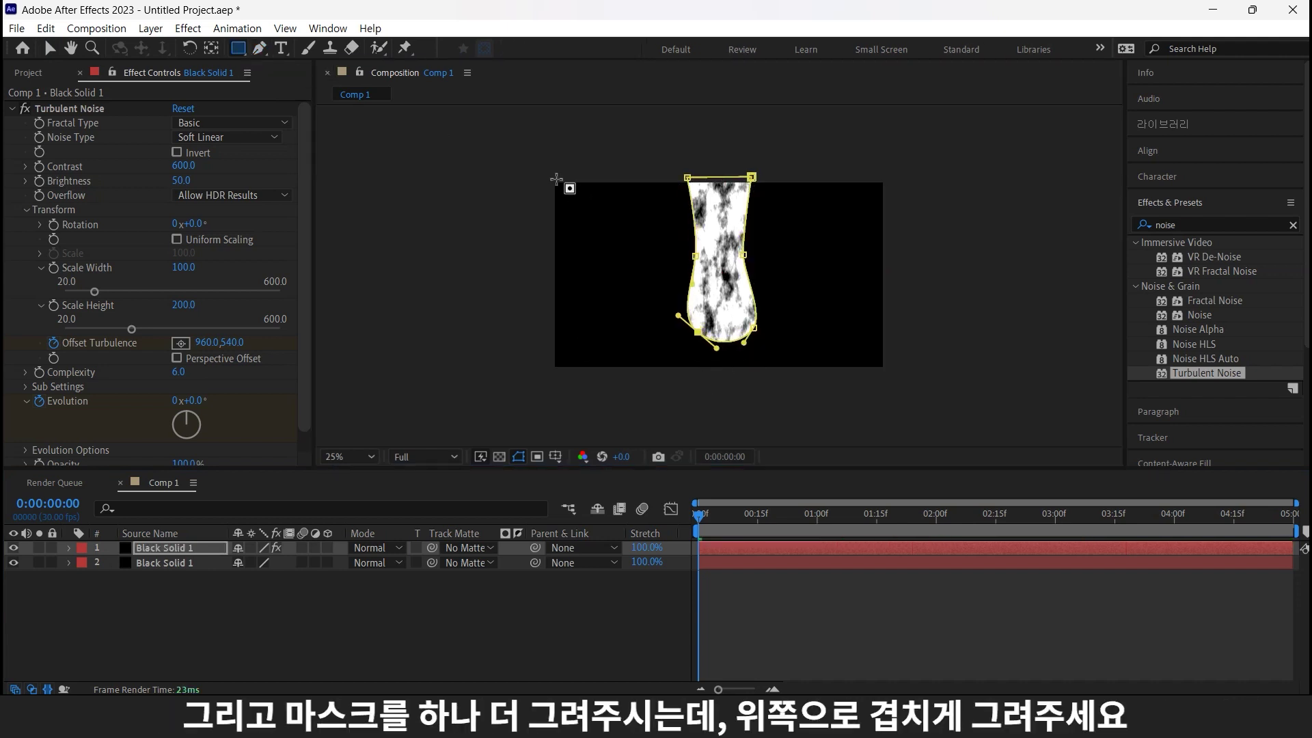
{"action": "left_click_drag", "start_coordinate": [535, 148], "coordinate": [907, 223]}
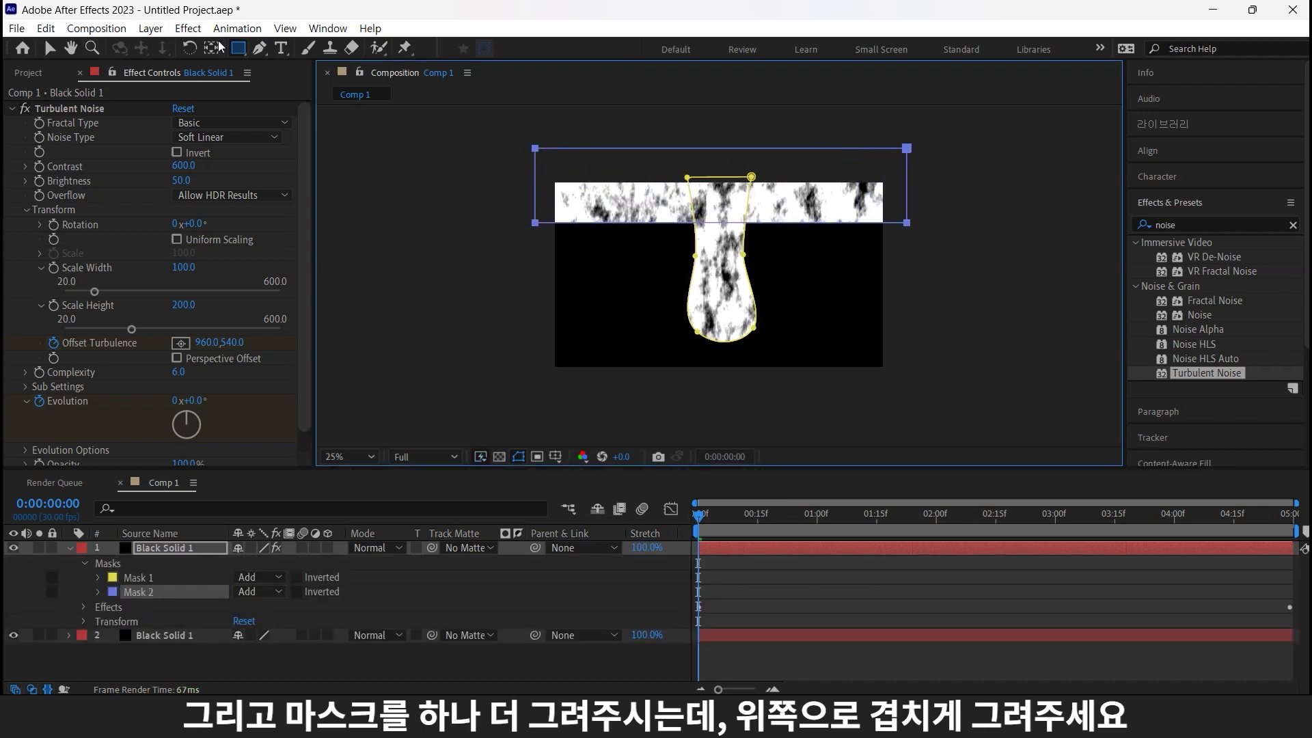
{"action": "left_click", "coordinate": [260, 48]}
{"action": "left_click", "coordinate": [677, 223]}
{"action": "left_click_drag", "start_coordinate": [716, 223], "coordinate": [716, 202]}
{"action": "left_click", "coordinate": [764, 207]}
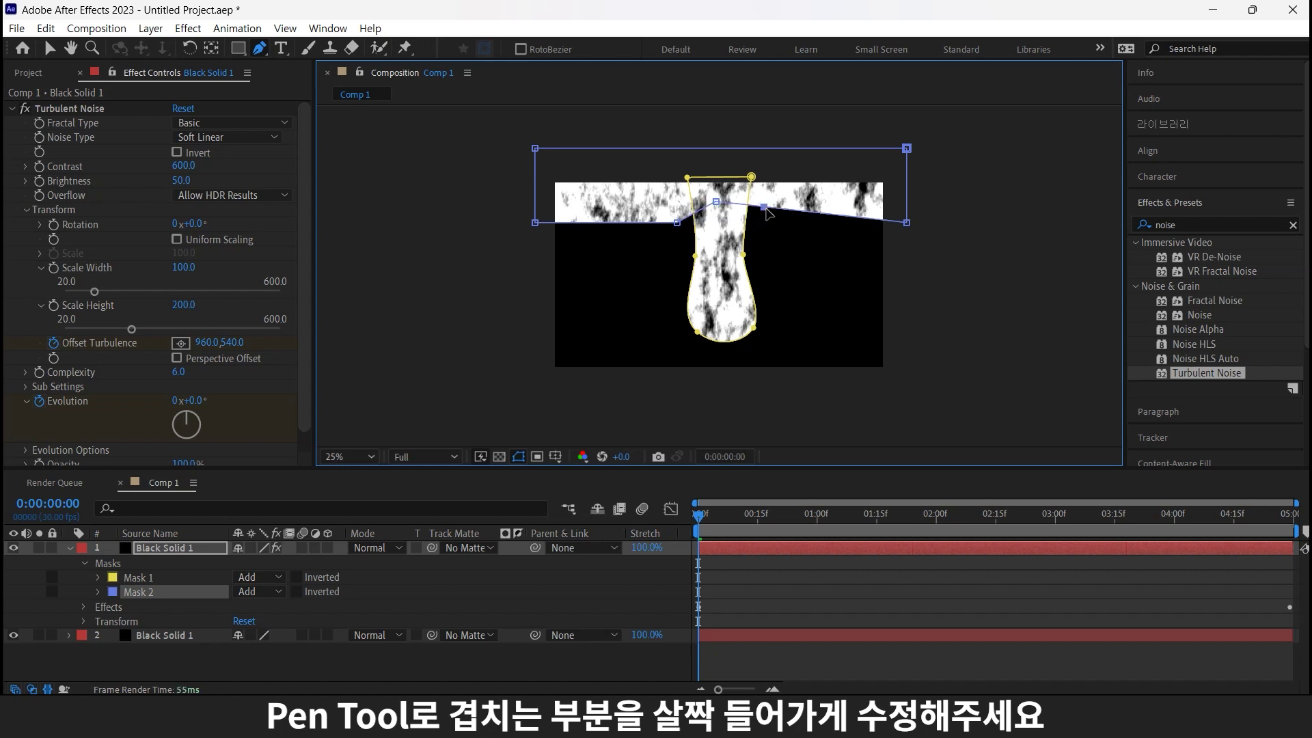
{"action": "left_click_drag", "start_coordinate": [259, 48], "coordinate": [355, 123]}
{"action": "mouse_move", "coordinate": [715, 202]}
{"action": "left_mouse_down"}
{"action": "mouse_move", "coordinate": [734, 198]}
{"action": "mouse_move", "coordinate": [758, 249]}
{"action": "left_mouse_up"}
{"action": "key", "text": "v"}
{"action": "left_click_drag", "start_coordinate": [675, 234], "coordinate": [678, 245]}
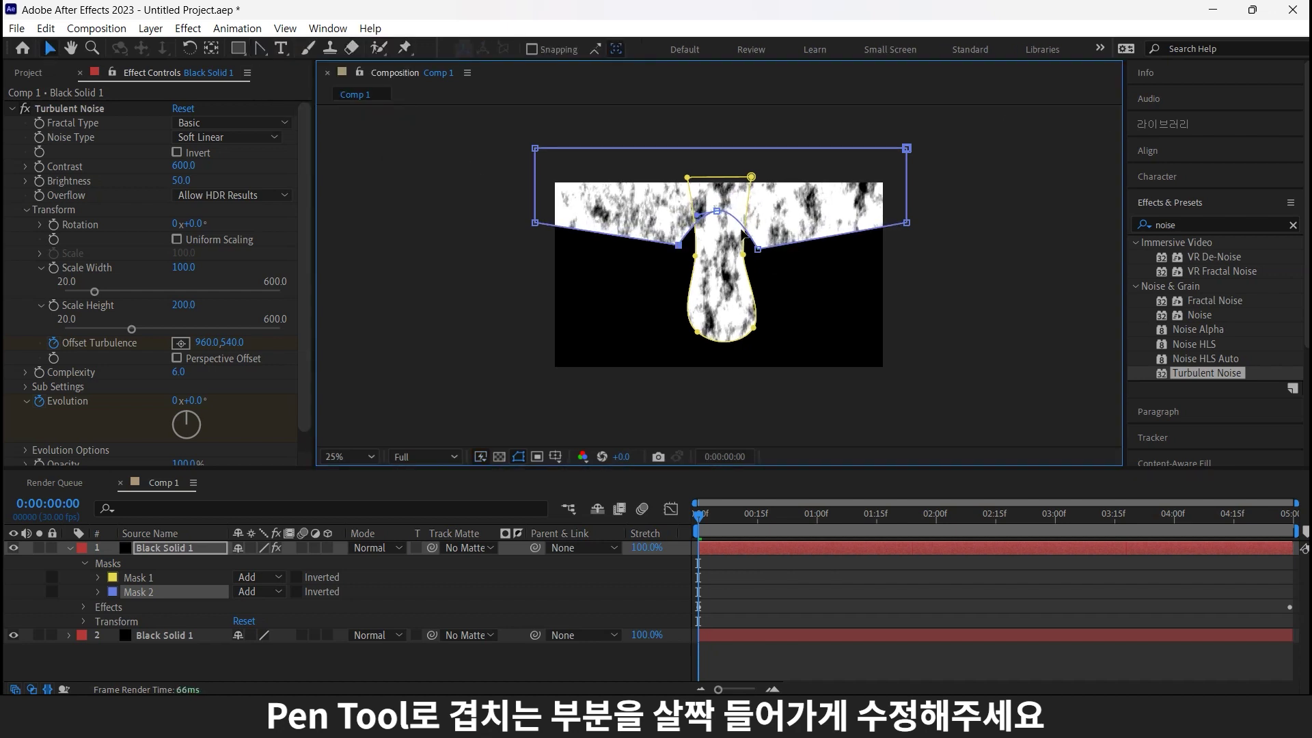
{"action": "key", "text": "ctrl+z"}
Step: Set Mask 2's mode to Subtract
{"action": "left_click", "coordinate": [261, 599]}
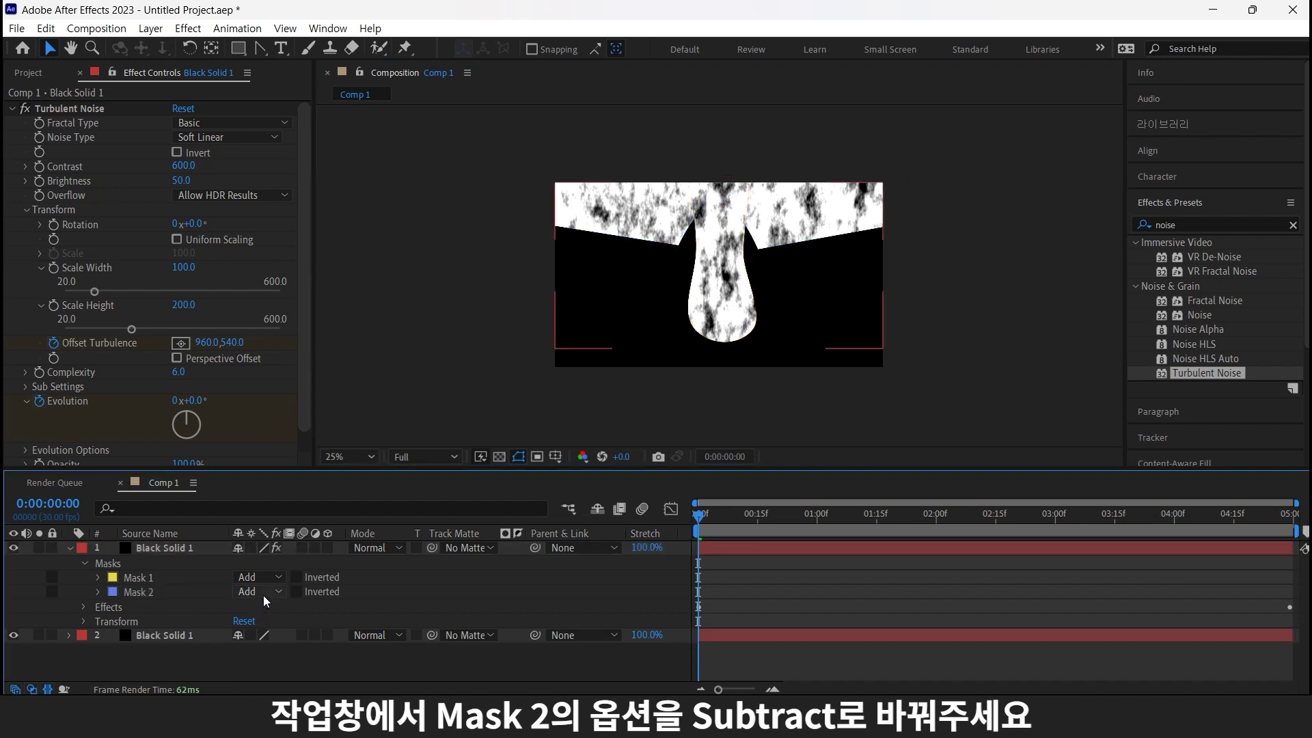
{"action": "left_click", "coordinate": [264, 594]}
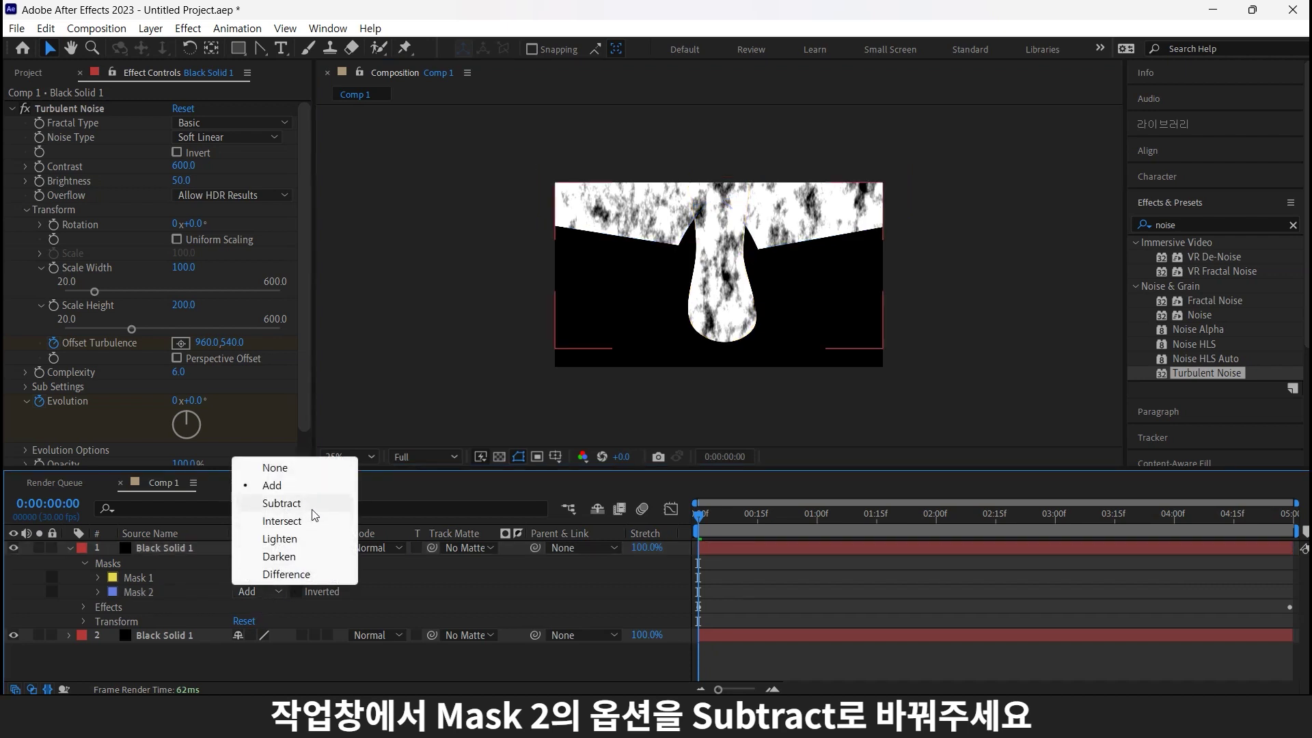
{"action": "left_click", "coordinate": [281, 503]}
Step: Feather Mask 2 by 450 pixels and Mask 1 by 140 pixels
{"action": "left_click", "coordinate": [214, 593]}
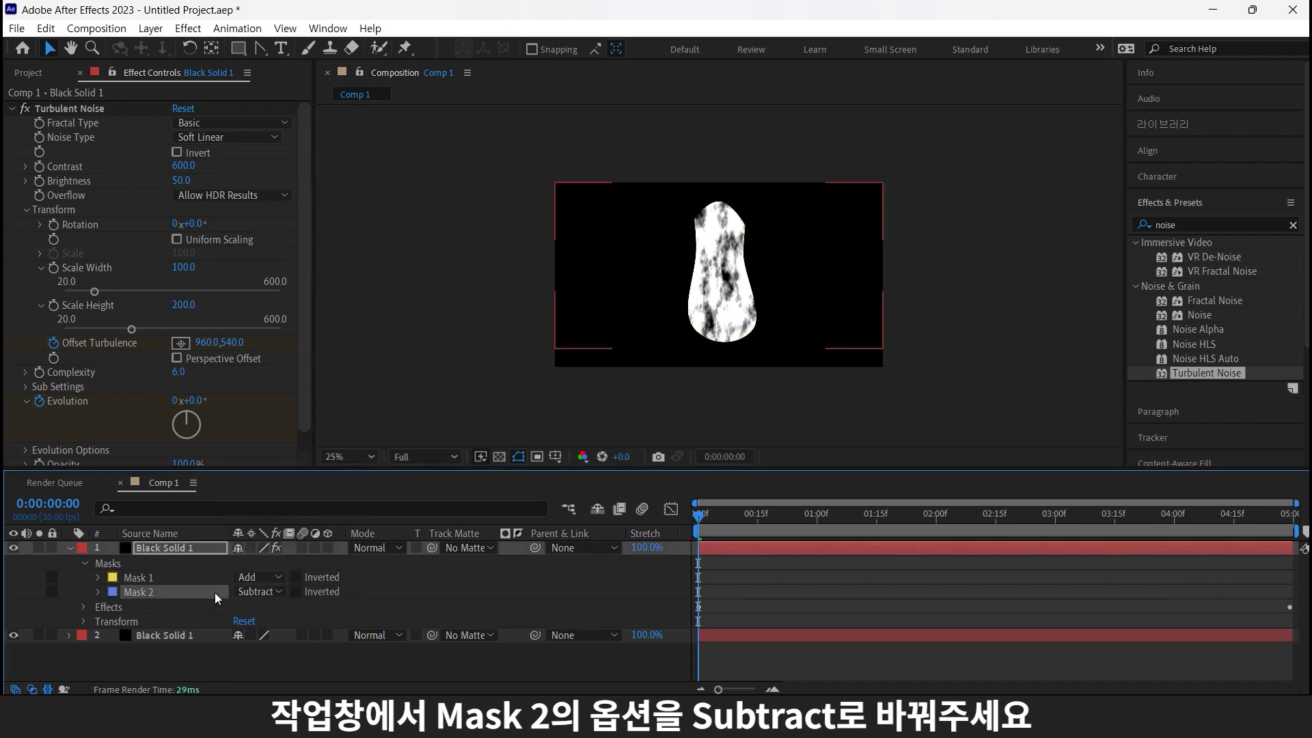
{"action": "key", "text": "f"}
{"action": "left_click", "coordinate": [268, 606]}
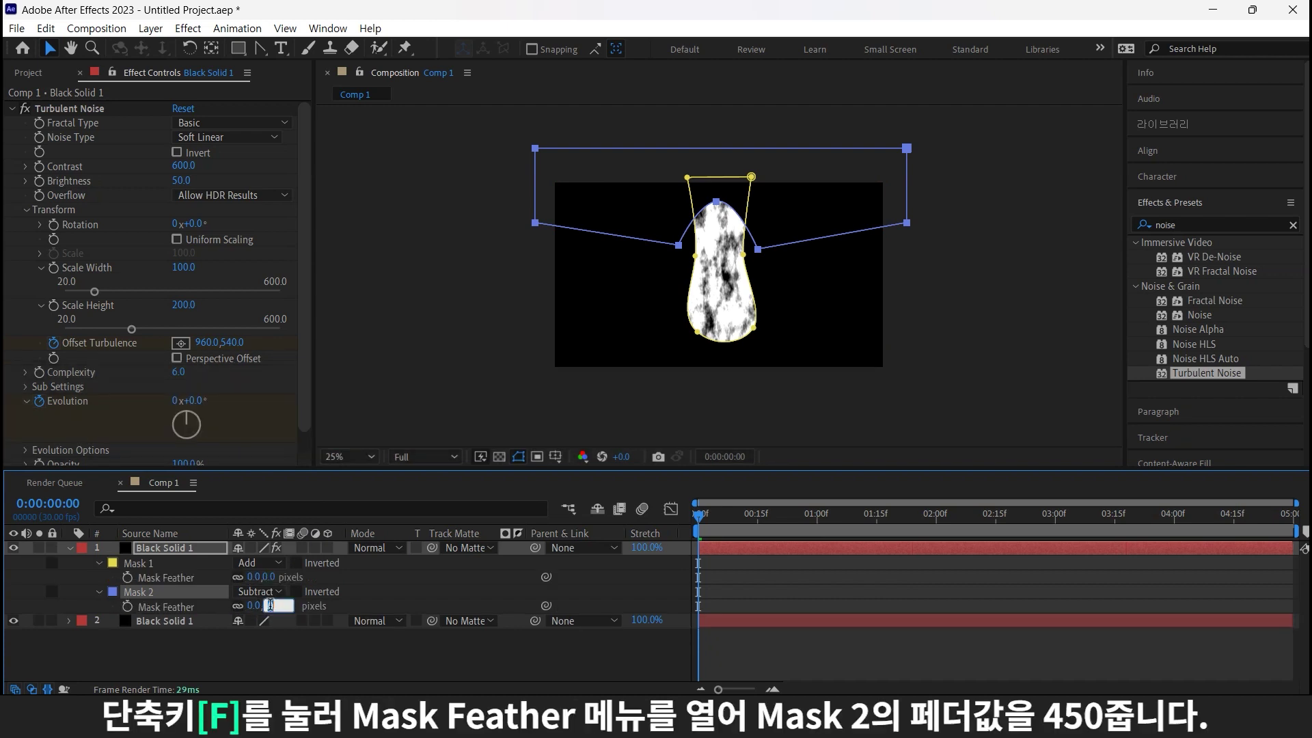
{"action": "type", "text": "0"}
{"action": "key", "text": "Return"}
{"action": "left_click", "coordinate": [271, 577]}
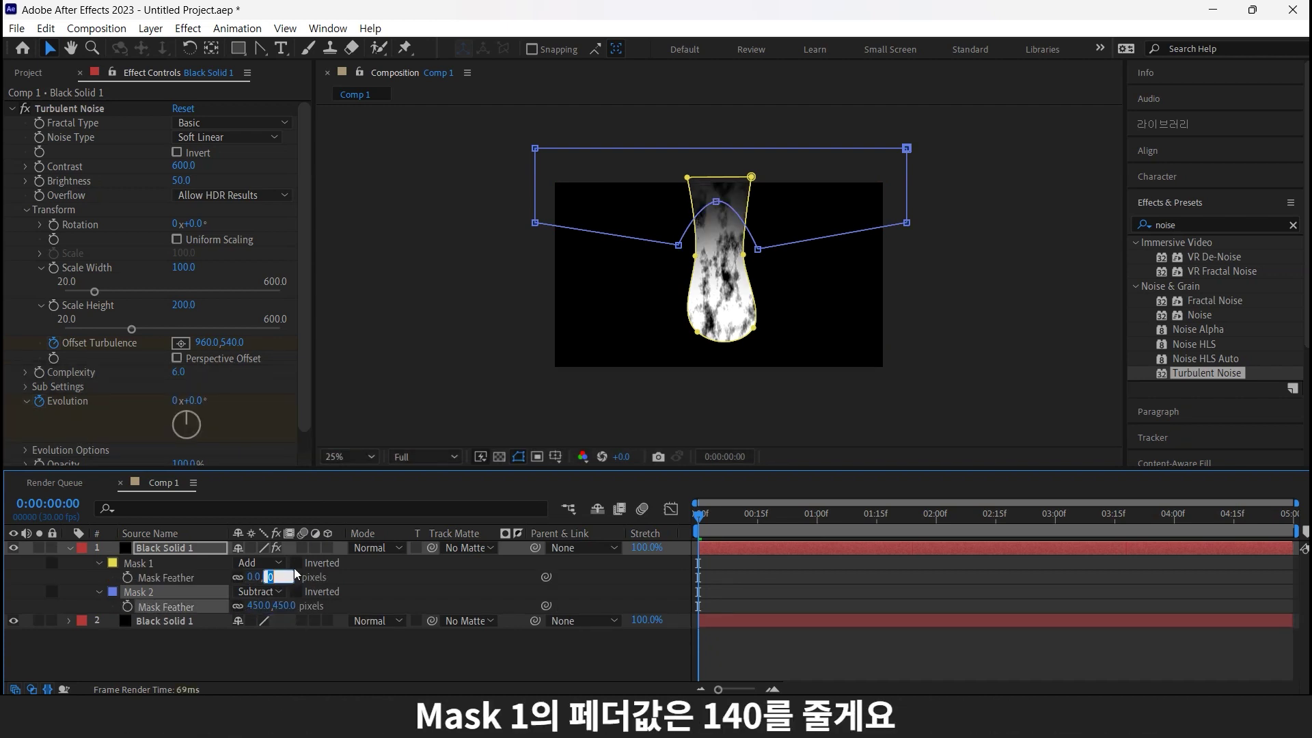
{"action": "type", "text": "140"}
{"action": "left_click", "coordinate": [380, 647]}
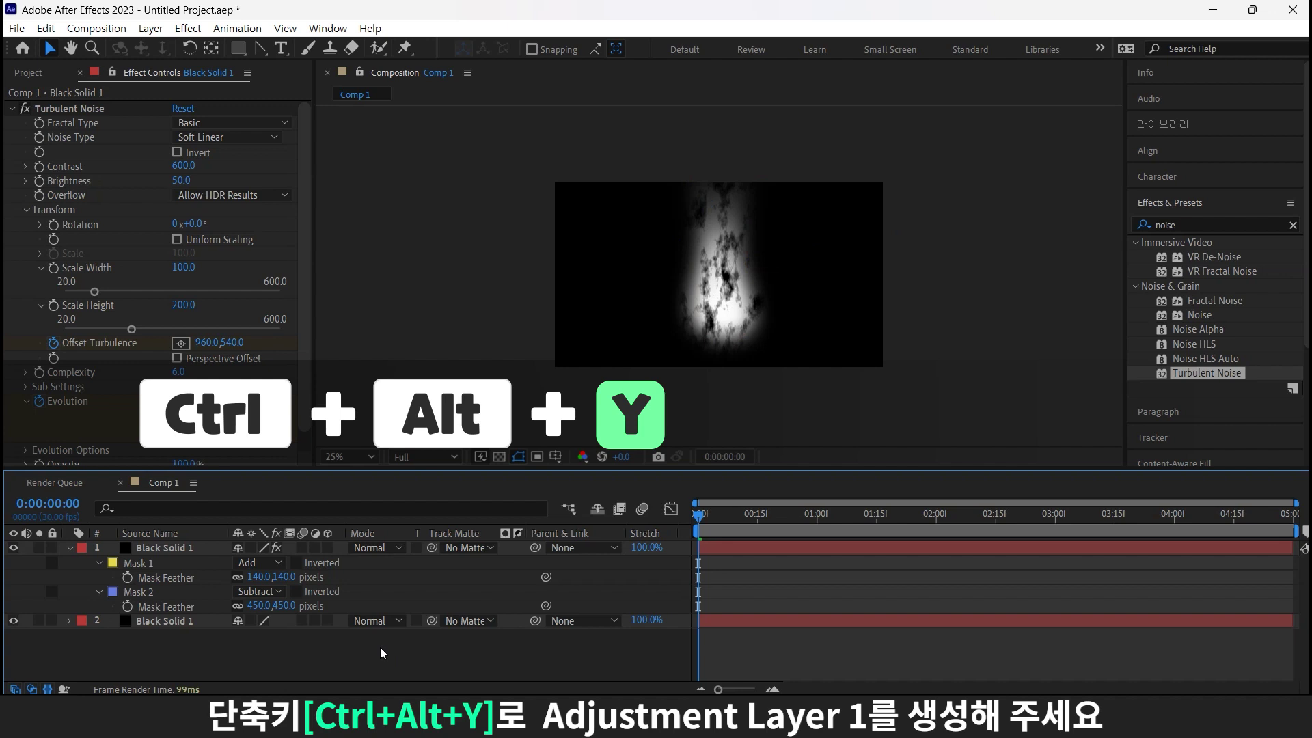
Step: Add an adjustment layer with Fast Box Blur at a Blur Radius of 30
{"action": "key", "text": "ctrl+alt+y"}
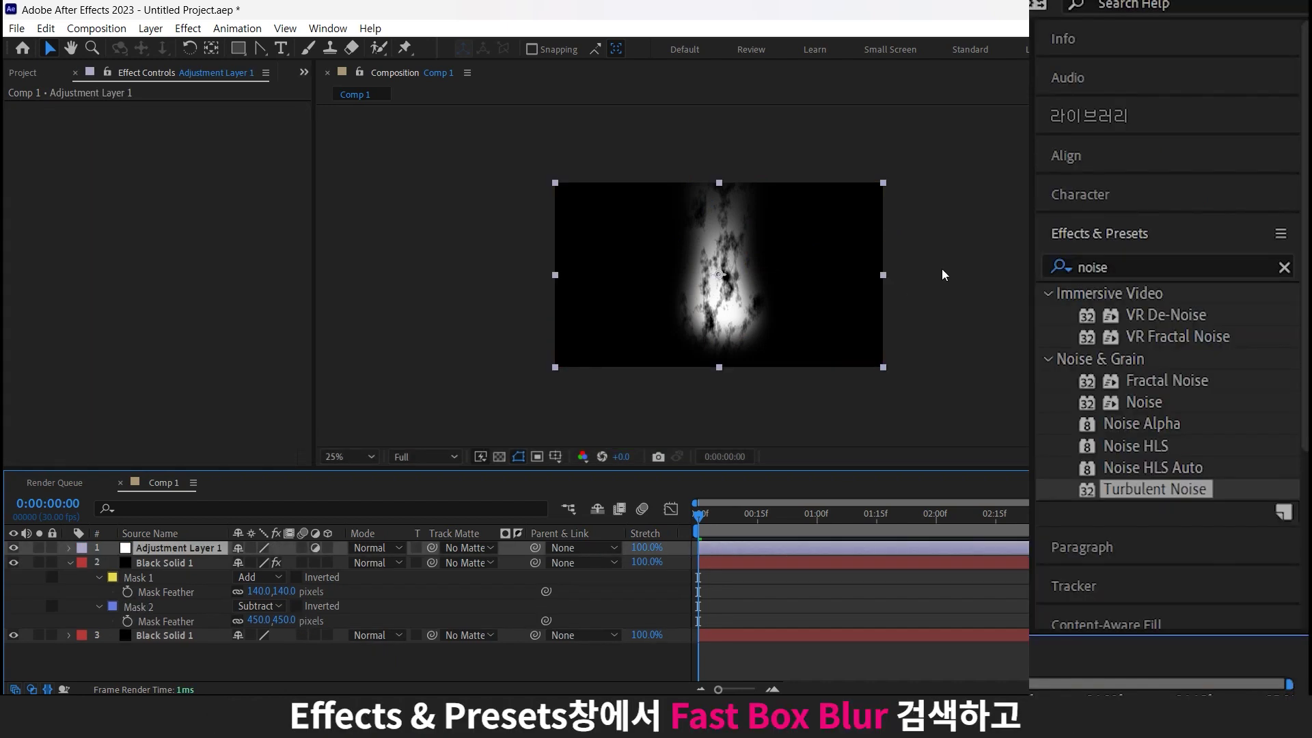
{"action": "left_click", "coordinate": [1130, 263]}
{"action": "type", "text": "f"}
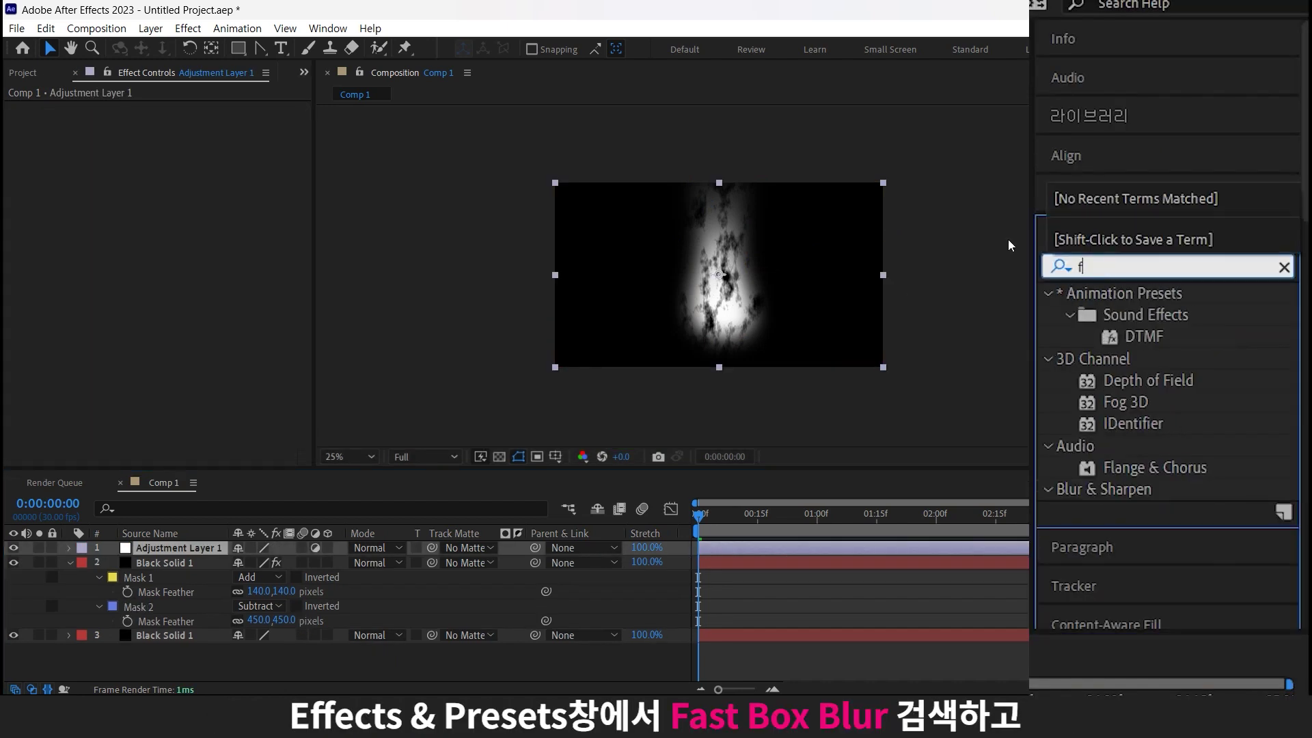
{"action": "type", "text": "ast"}
{"action": "left_click_drag", "start_coordinate": [1167, 336], "coordinate": [205, 548]}
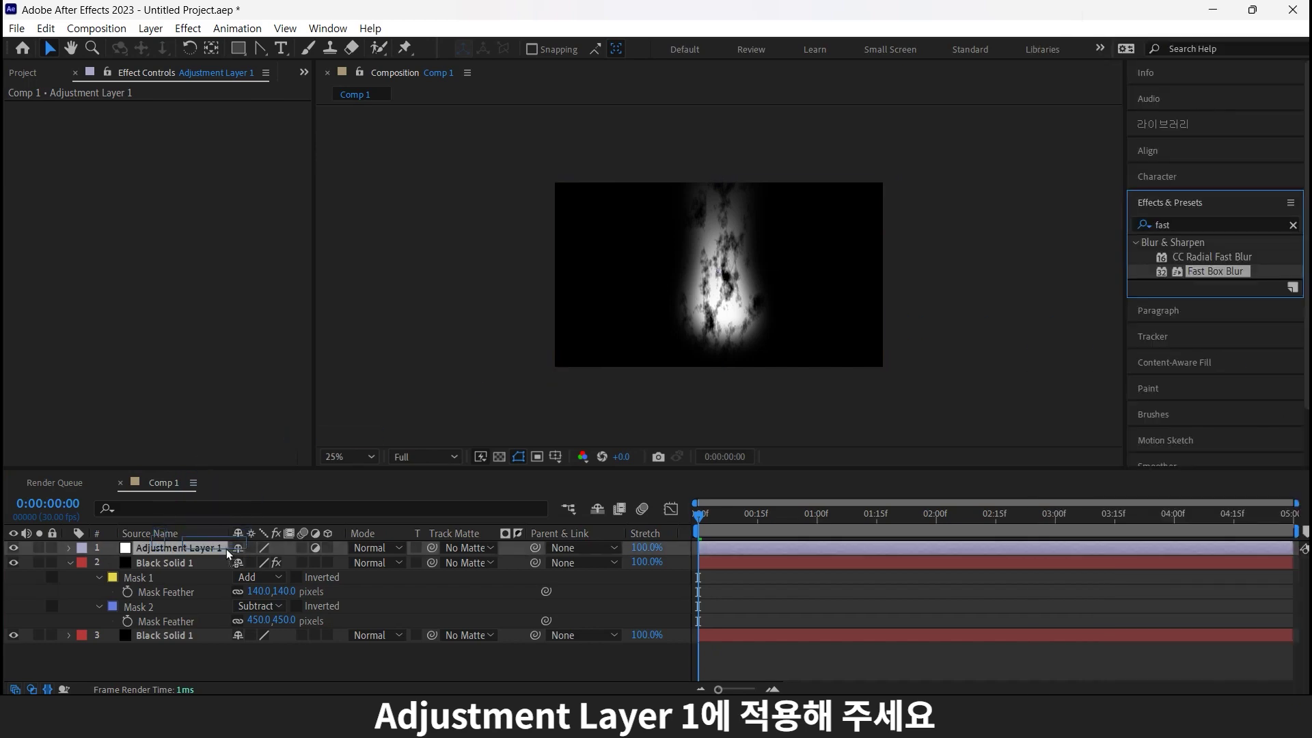
{"action": "left_click", "coordinate": [261, 149]}
{"action": "type", "text": "30"}
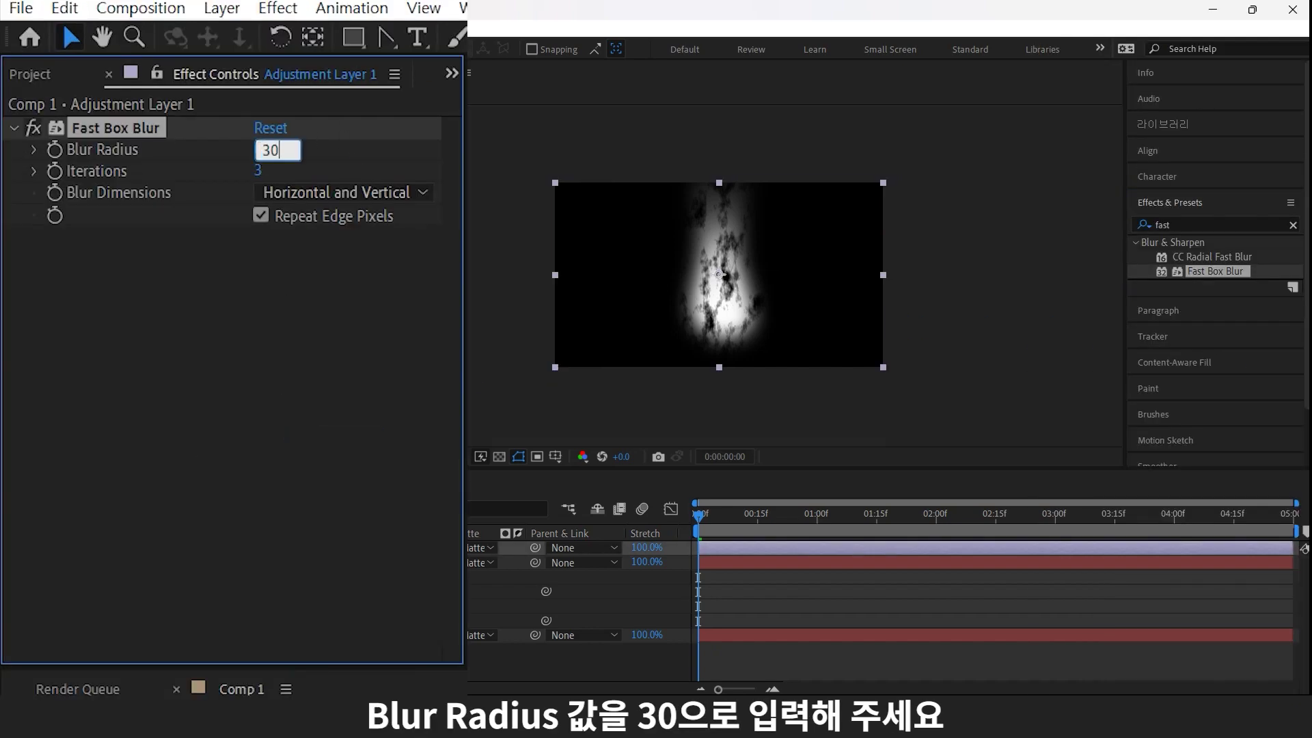
{"action": "key", "text": "Return"}
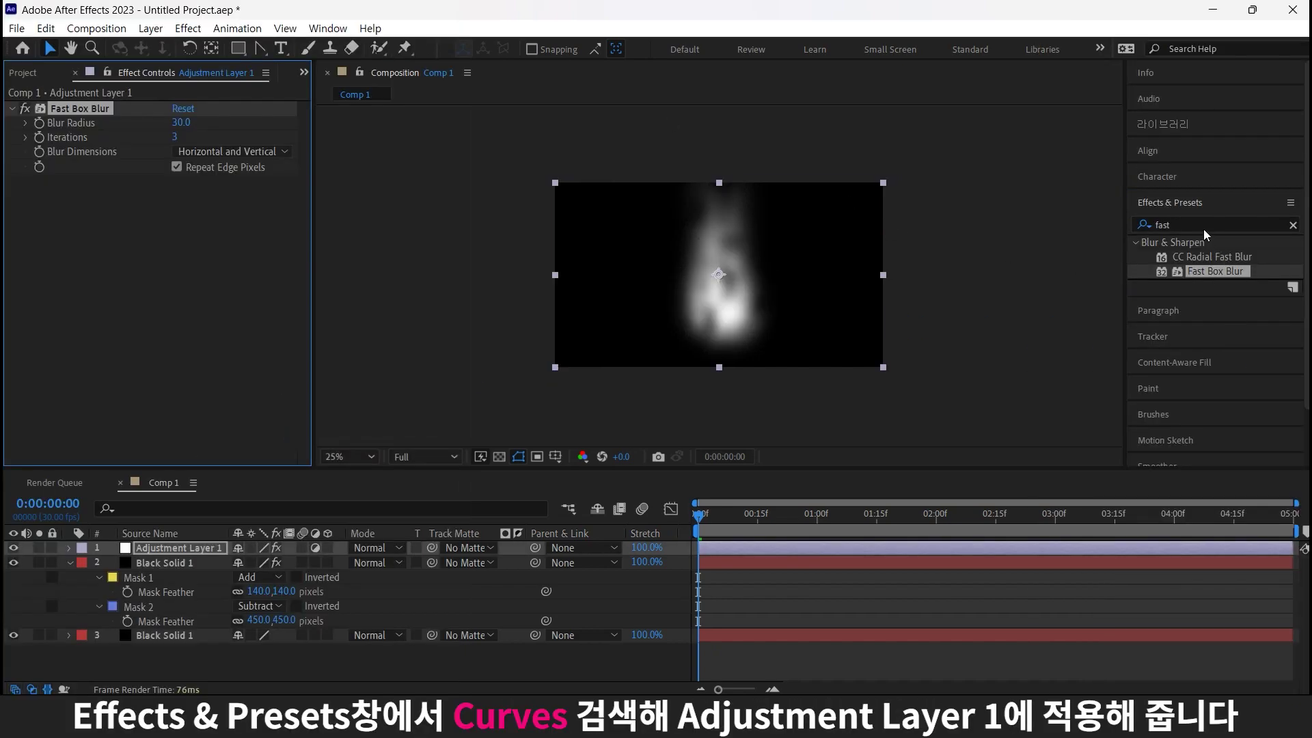
Step: Apply Curves to the adjustment layer and steepen the curve for a crisp white flame
{"action": "left_click", "coordinate": [1192, 225]}
{"action": "type", "text": "curve"}
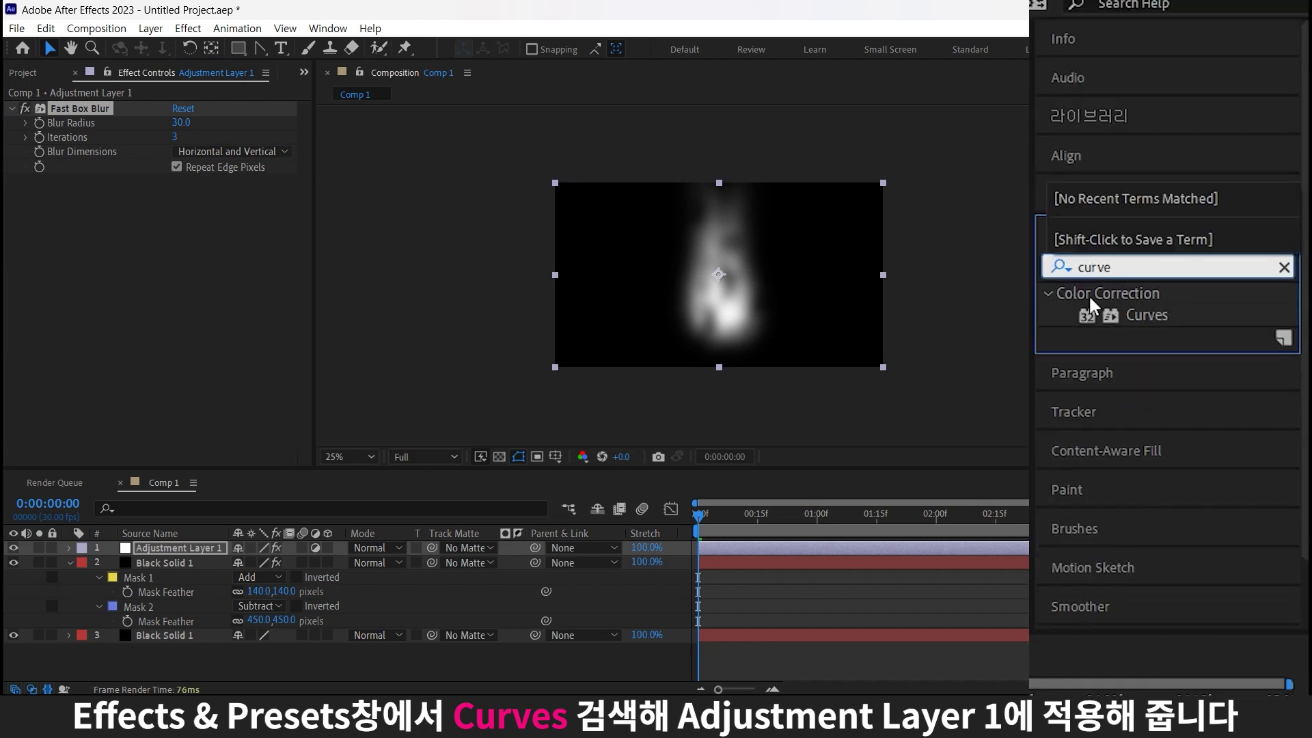
{"action": "left_click_drag", "start_coordinate": [1148, 315], "coordinate": [528, 243]}
{"action": "mouse_move", "coordinate": [193, 255]}
{"action": "left_mouse_down"}
{"action": "mouse_move", "coordinate": [137, 222]}
{"action": "mouse_move", "coordinate": [132, 203]}
{"action": "left_mouse_up"}
{"action": "left_click_drag", "start_coordinate": [46, 402], "coordinate": [128, 403]}
{"action": "key", "text": "ctrl+a"}
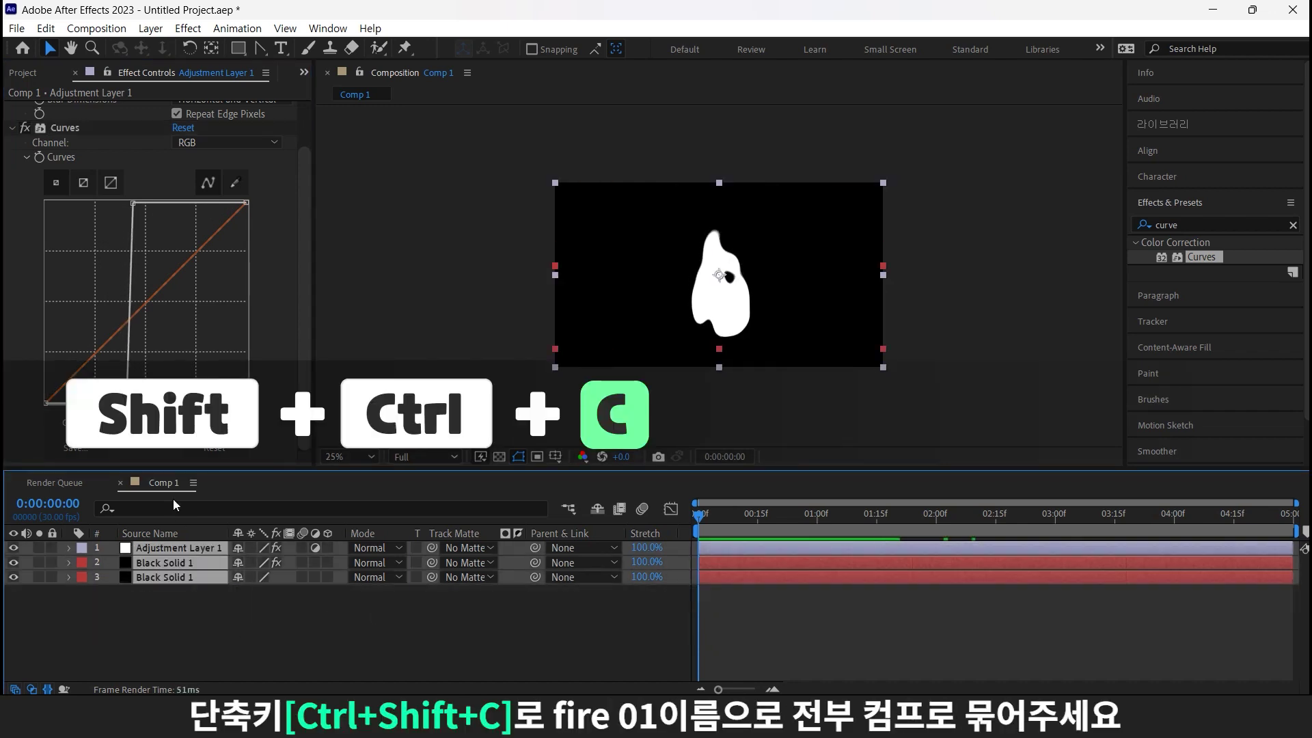
Step: Precompose the three selected layers into a composition named fire 01
{"action": "key", "text": "ctrl+shift+c"}
{"action": "type", "text": "fire 01"}
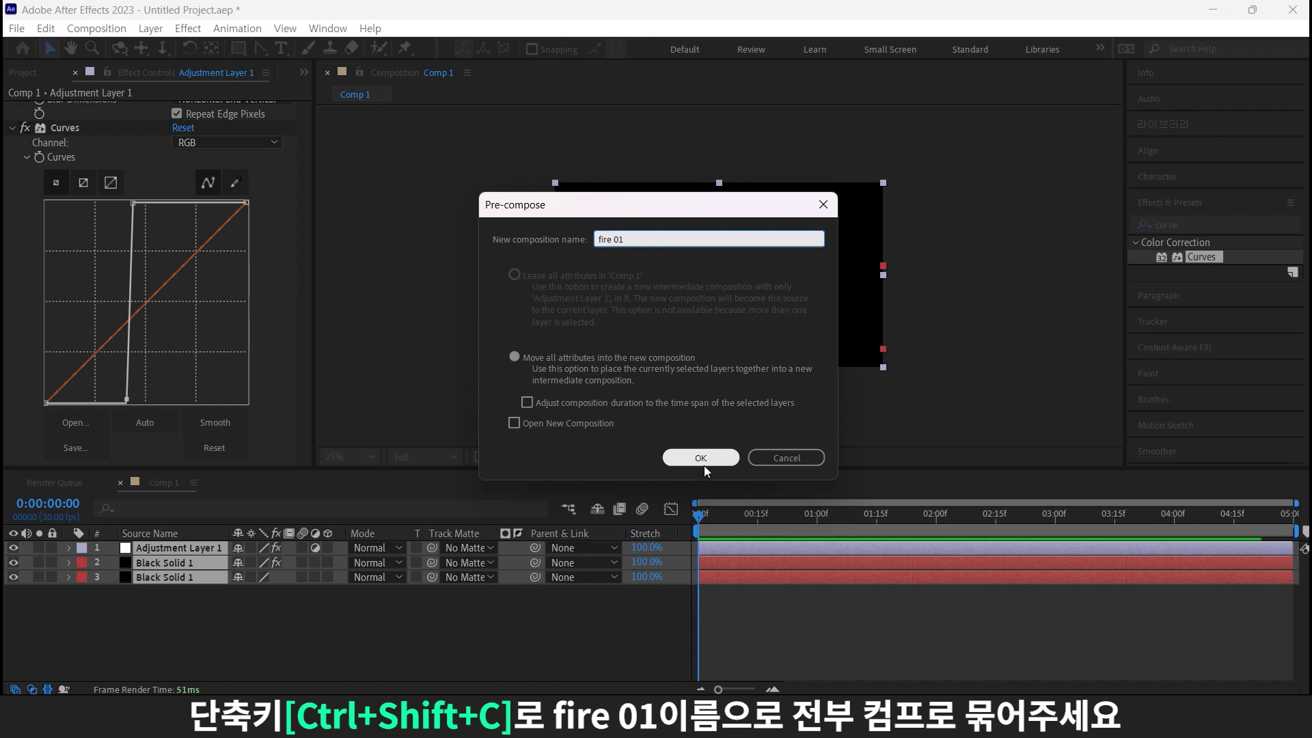
{"action": "left_click", "coordinate": [704, 464]}
Step: Duplicate fire 01 twice in the Project panel, renaming the third copy to fire text
{"action": "left_click", "coordinate": [42, 75]}
{"action": "left_click", "coordinate": [75, 248]}
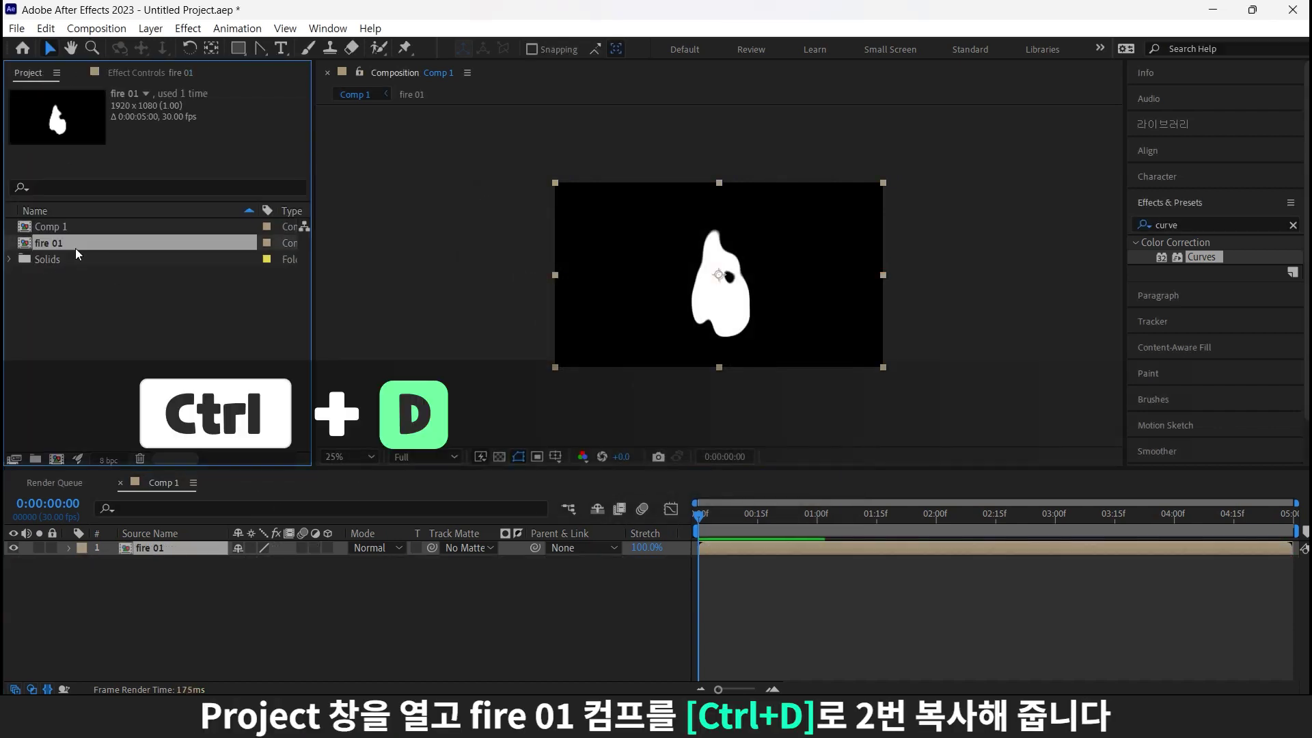
{"action": "key", "text": "ctrl+d"}
{"action": "key", "text": "ctrl+d"}
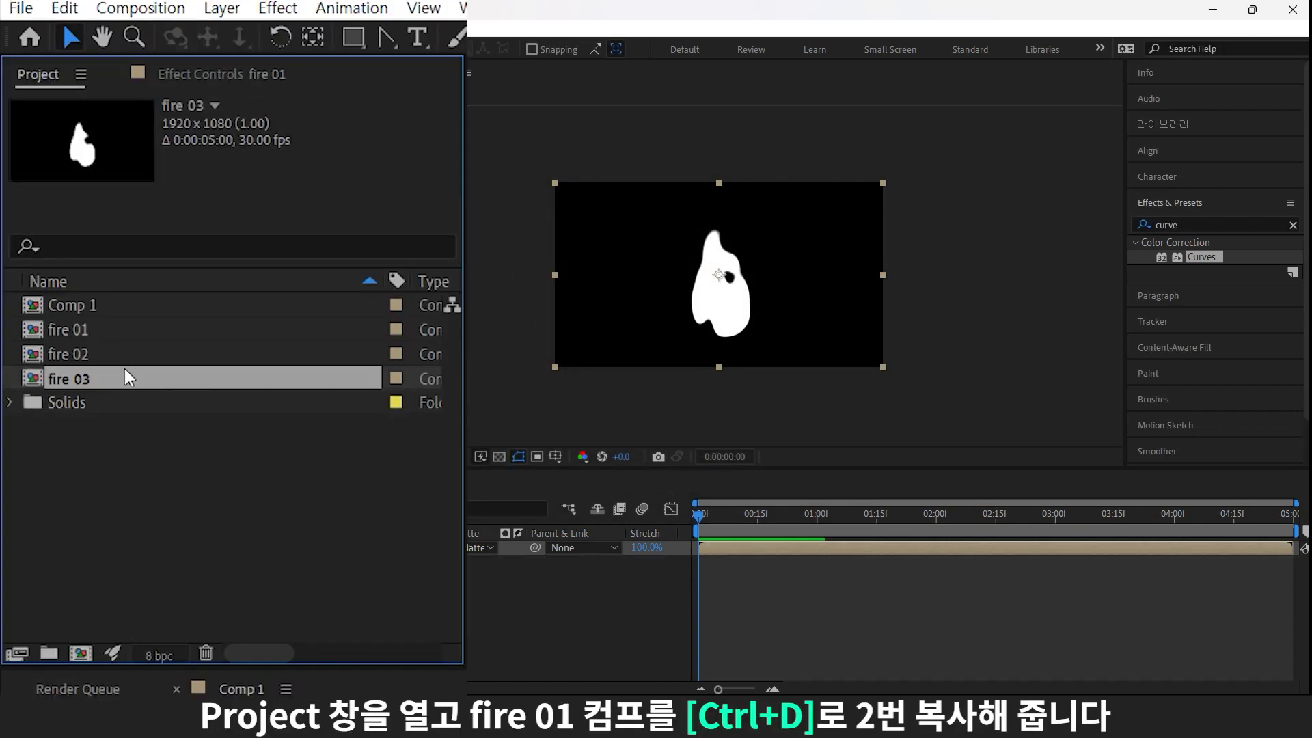
{"action": "key", "text": "Return"}
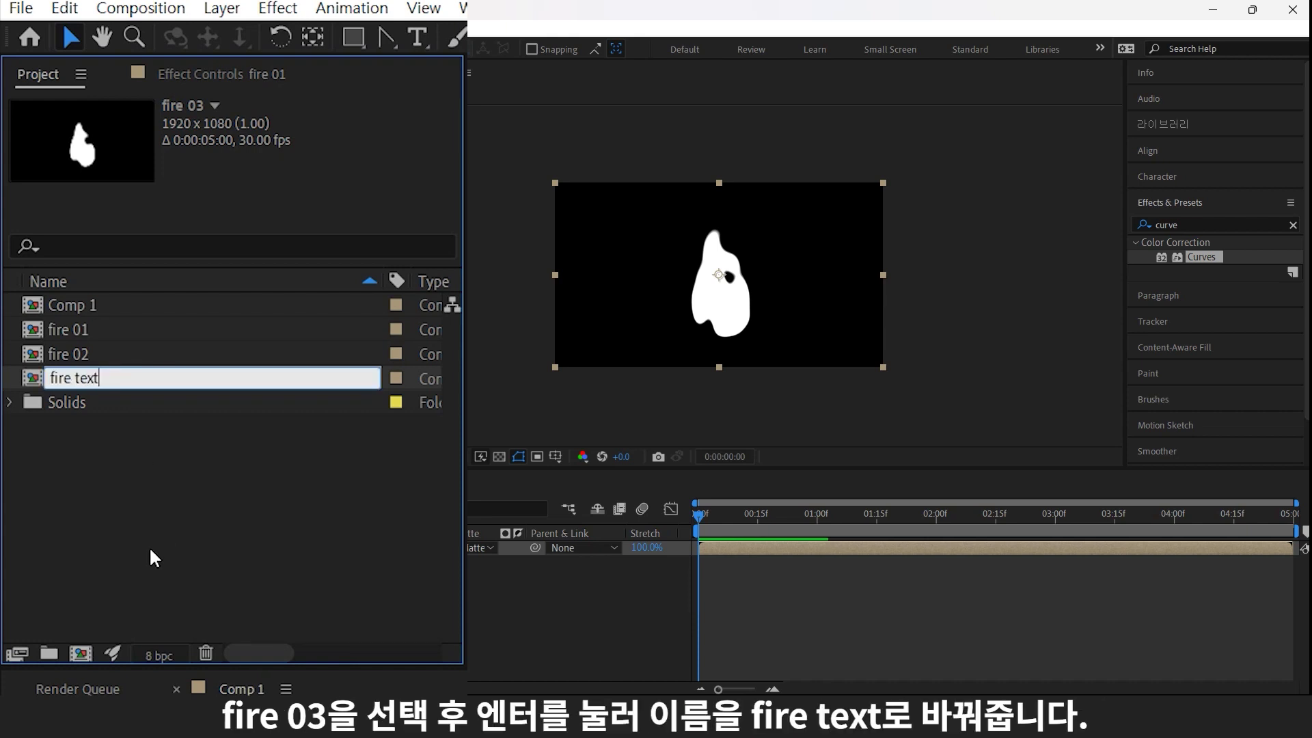
{"action": "key", "text": "Return"}
{"action": "left_click", "coordinate": [419, 594]}
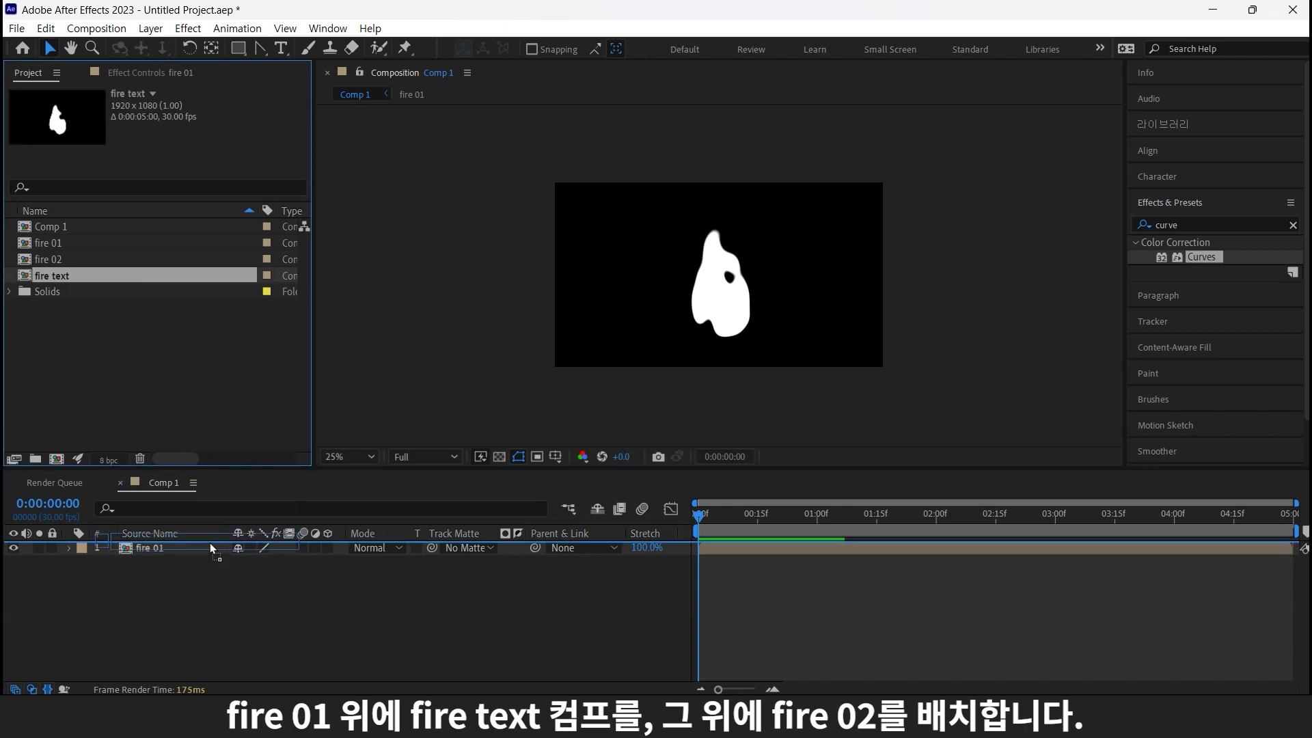
Step: Add fire text and fire 02 above fire 01 in Comp 1, then create a white (ffffff) solid
{"action": "left_click_drag", "start_coordinate": [133, 276], "coordinate": [210, 544]}
{"action": "left_click_drag", "start_coordinate": [103, 260], "coordinate": [244, 543]}
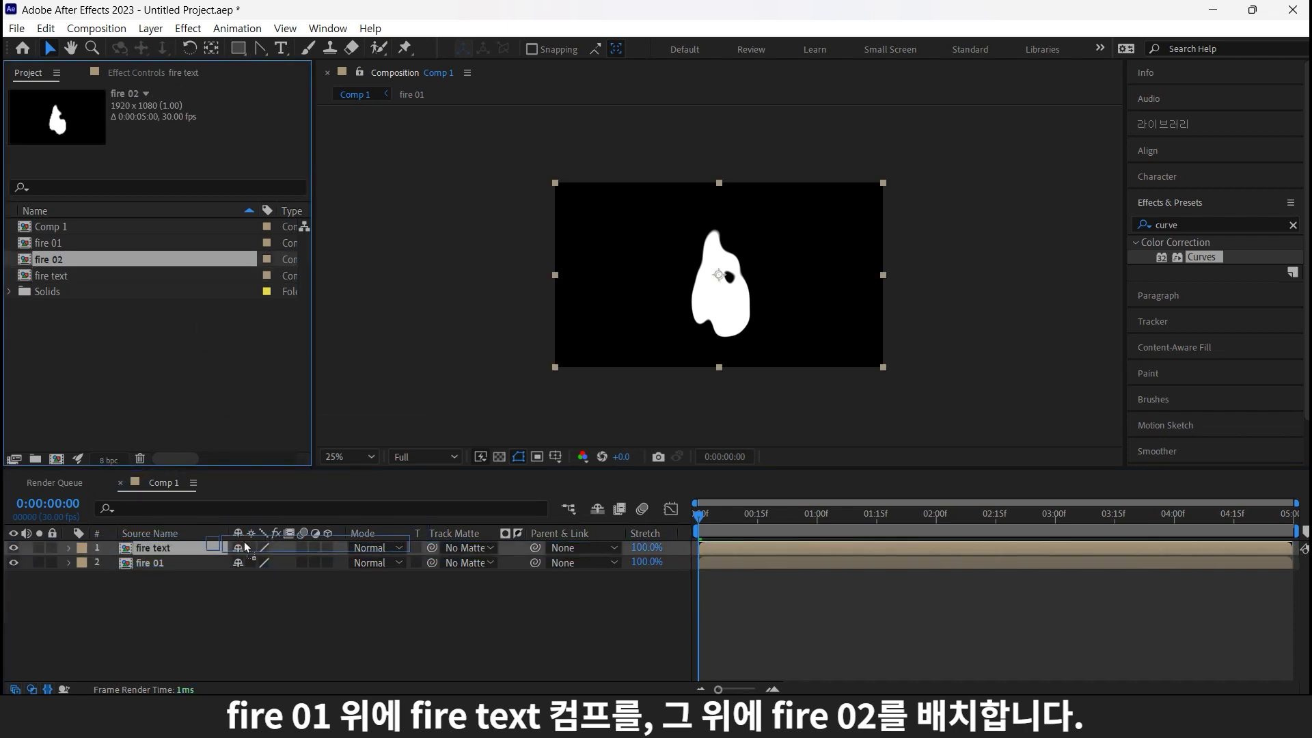
{"action": "key", "text": "ctrl+y"}
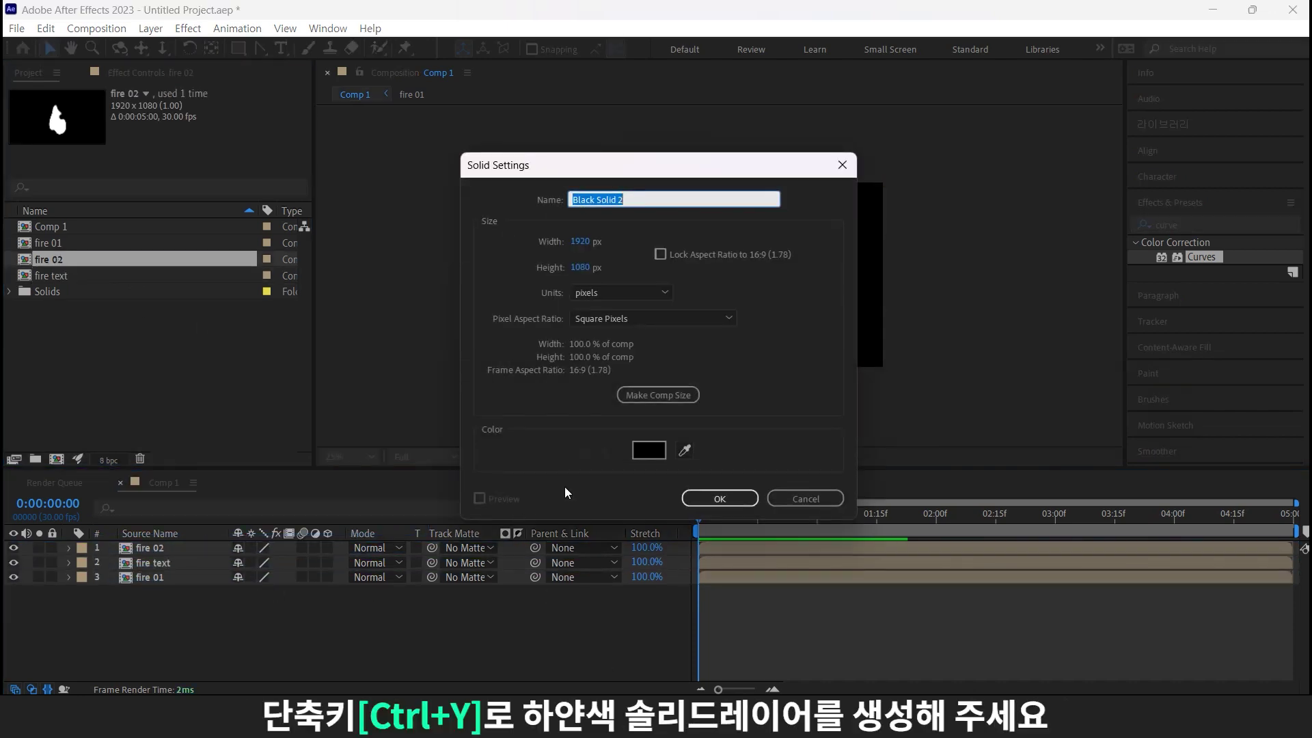
{"action": "left_click", "coordinate": [649, 449]}
{"action": "type", "text": "ffffff"}
{"action": "left_click", "coordinate": [444, 211]}
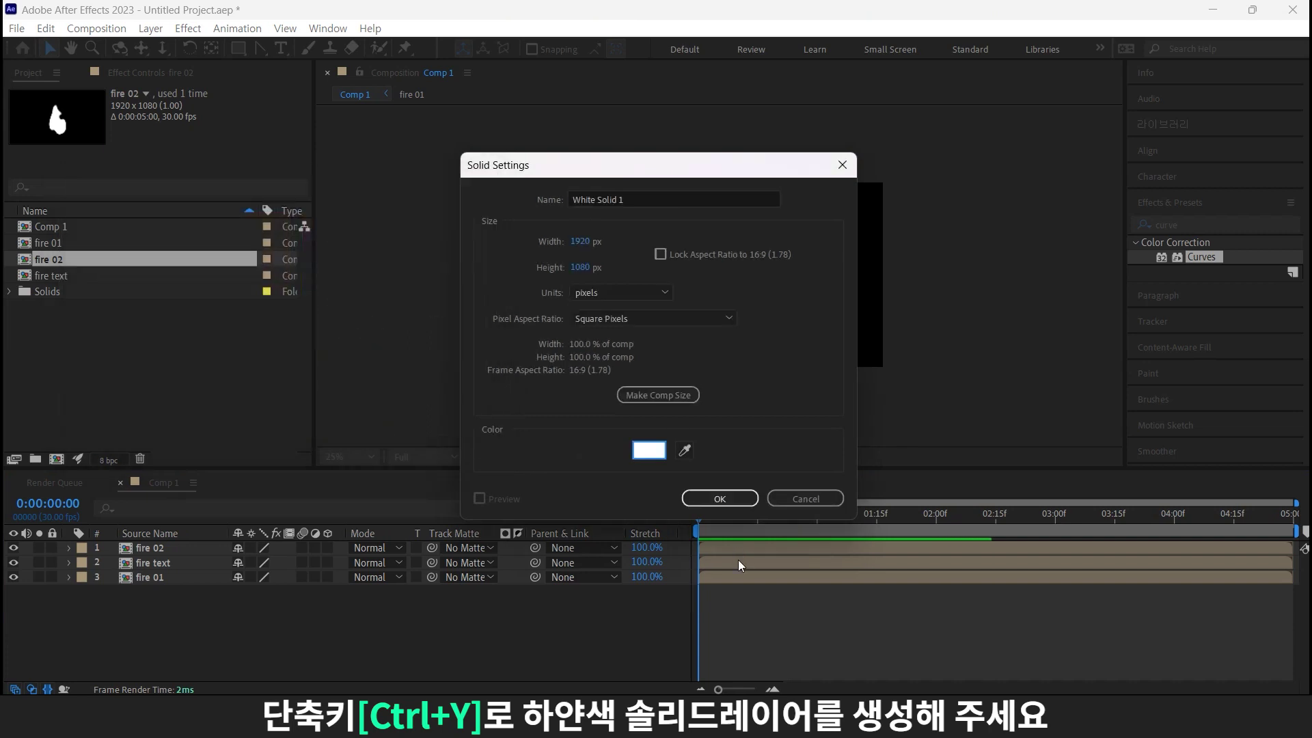
{"action": "left_click", "coordinate": [726, 499]}
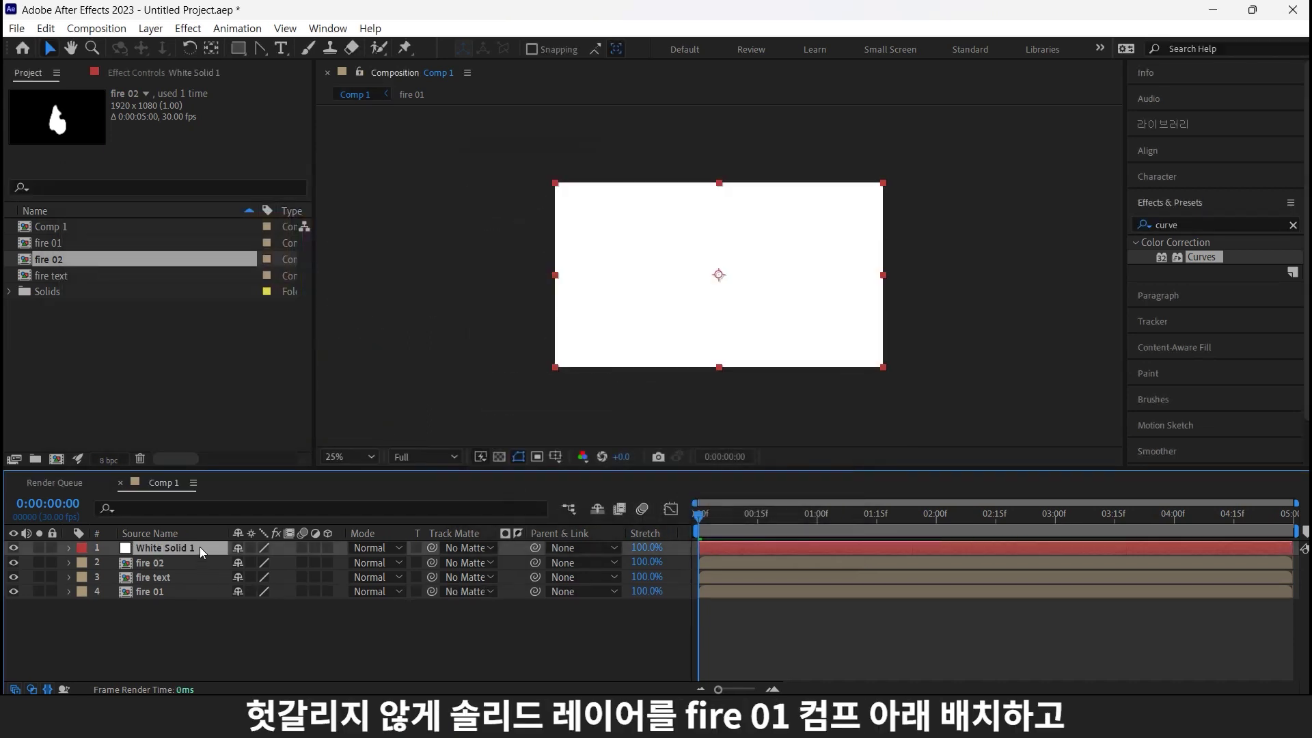
Step: Move the white solid to the bottom and luma-matte it with fire 01
{"action": "left_click_drag", "start_coordinate": [199, 546], "coordinate": [215, 662]}
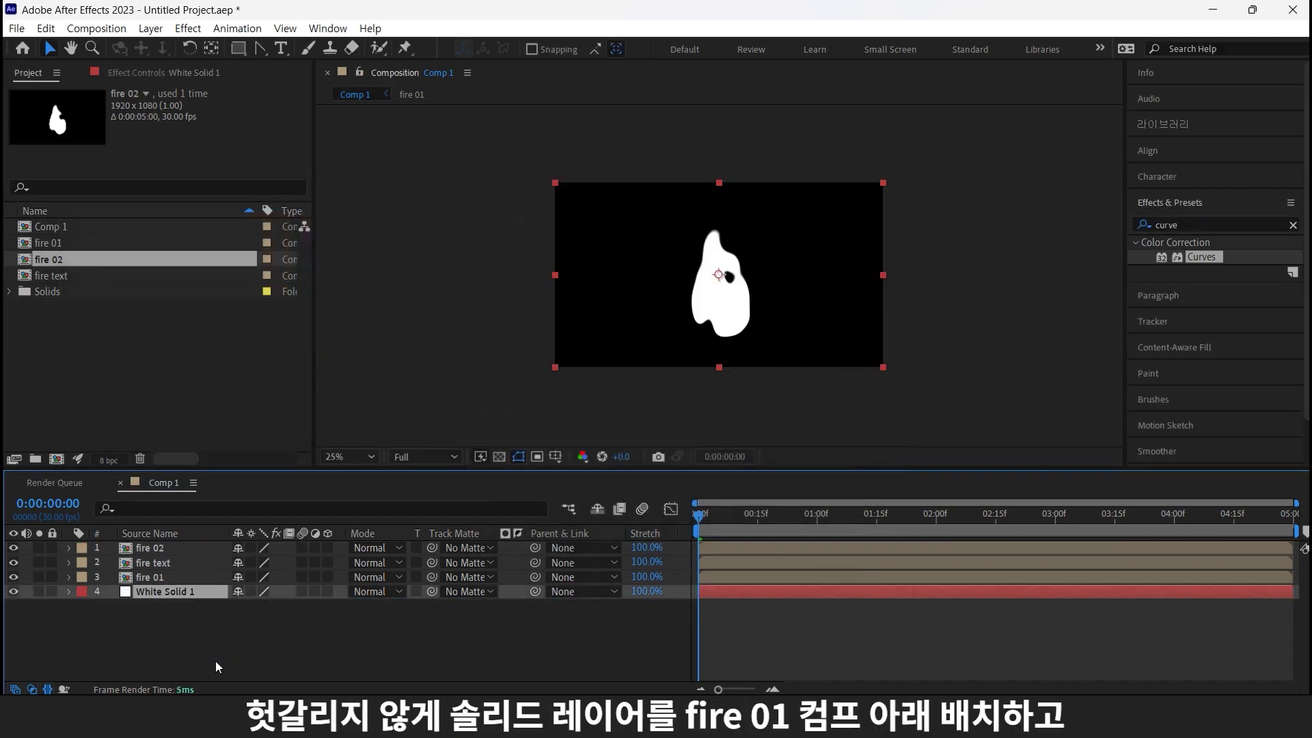
{"action": "left_click", "coordinate": [464, 591]}
{"action": "left_click", "coordinate": [524, 562]}
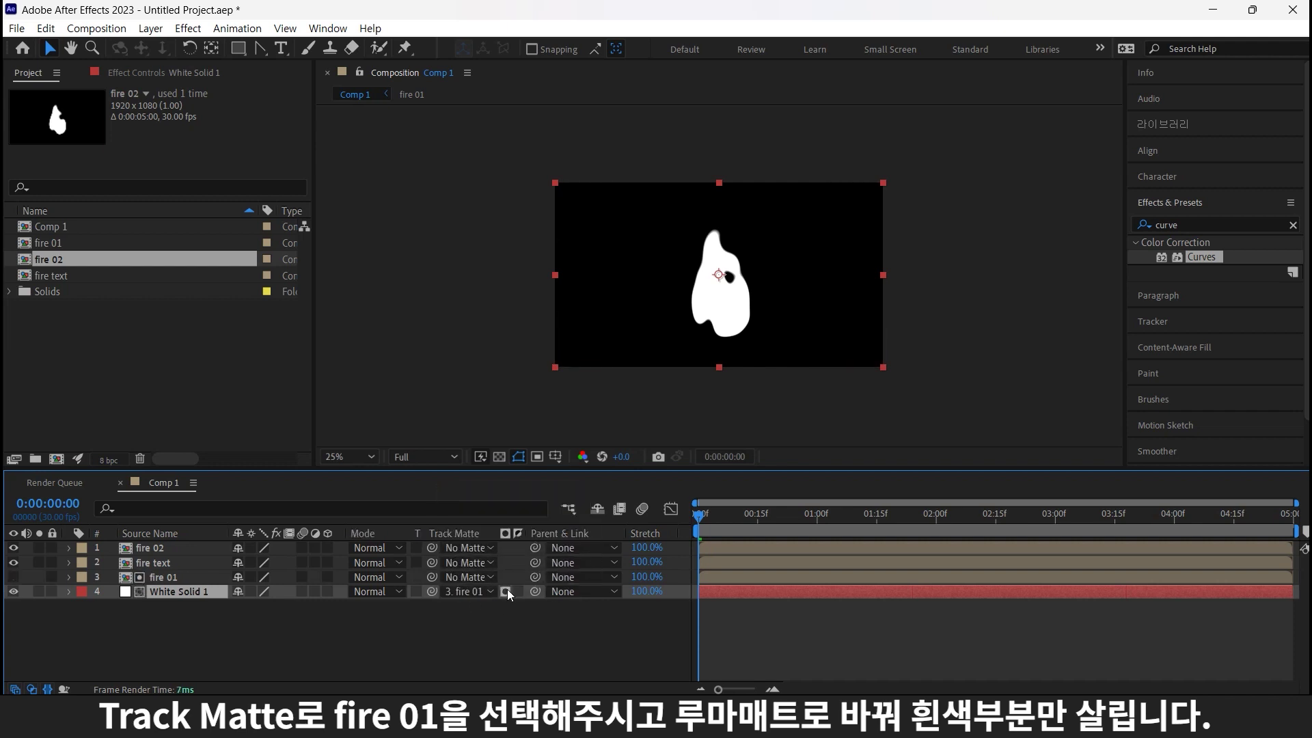
{"action": "left_click", "coordinate": [505, 591]}
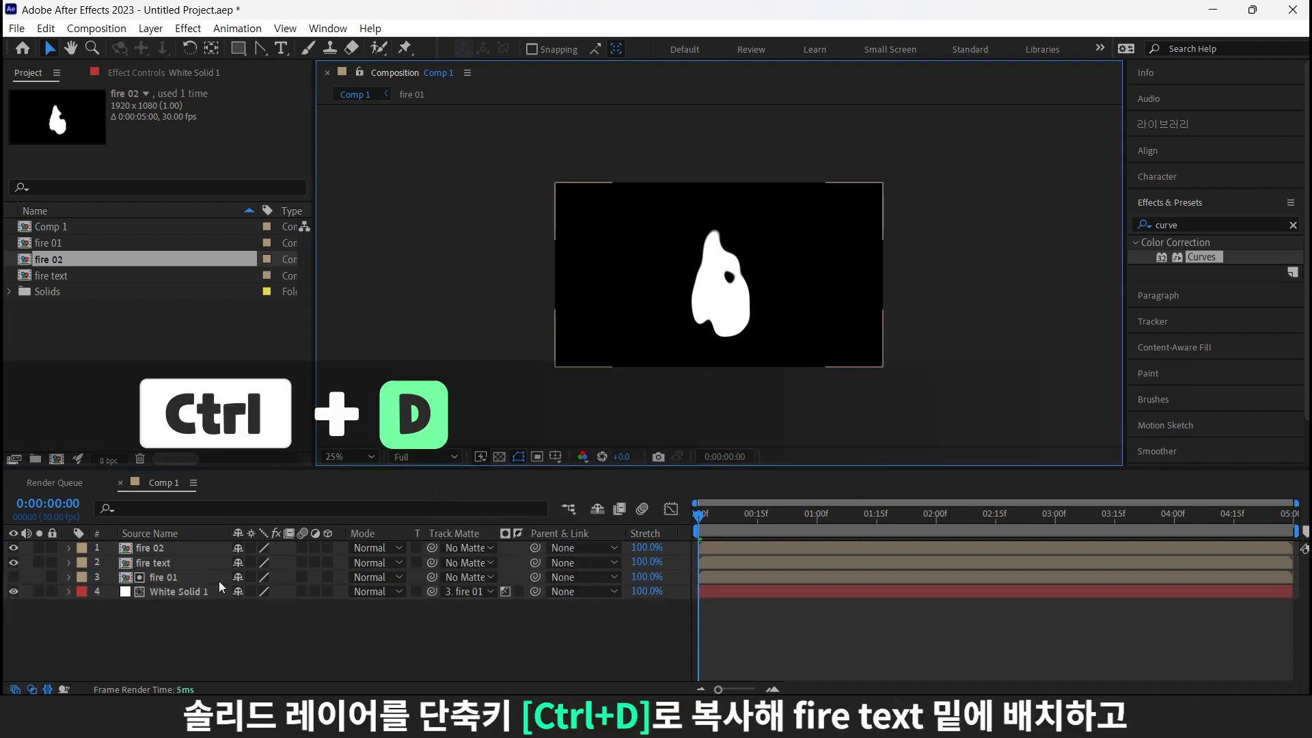
Step: Make two copies of the white solid, matted by fire text and fire 02 respectively
{"action": "left_click", "coordinate": [191, 593]}
{"action": "key", "text": "ctrl+d"}
{"action": "left_click_drag", "start_coordinate": [189, 596], "coordinate": [206, 569]}
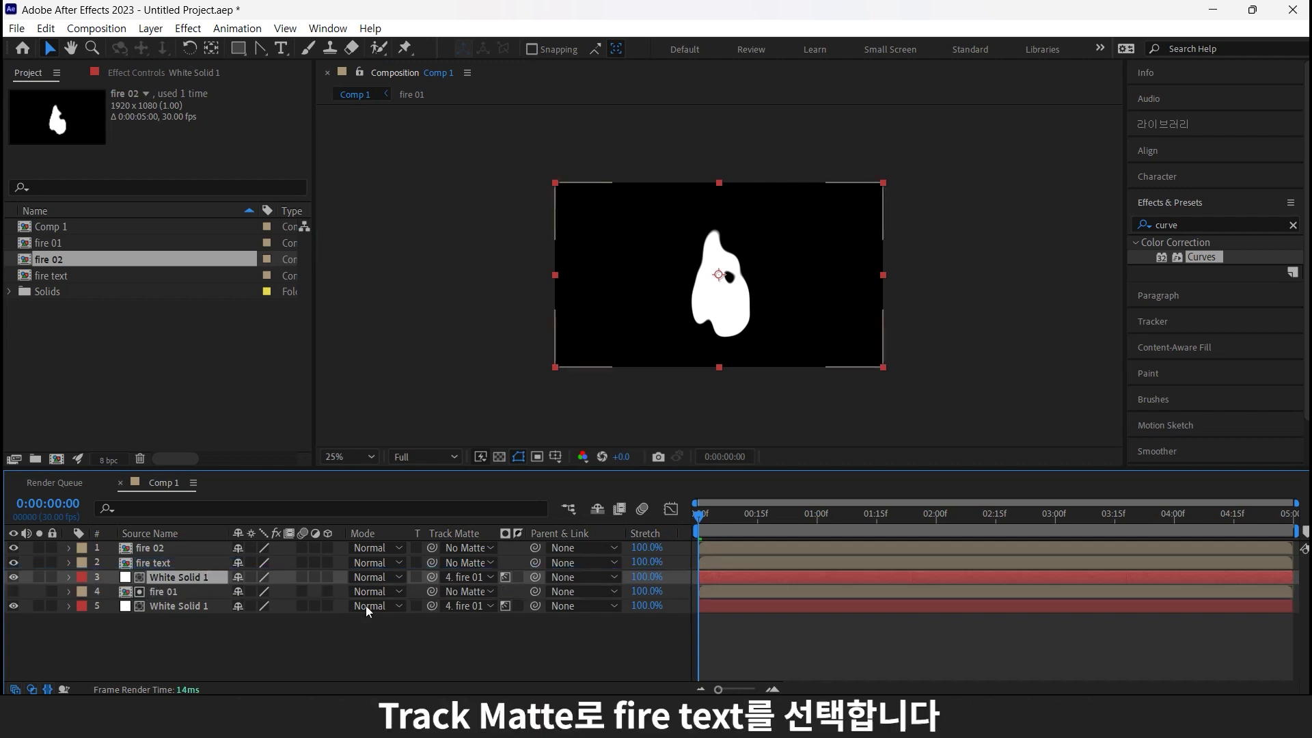
{"action": "left_click", "coordinate": [478, 577]}
{"action": "left_click", "coordinate": [520, 512]}
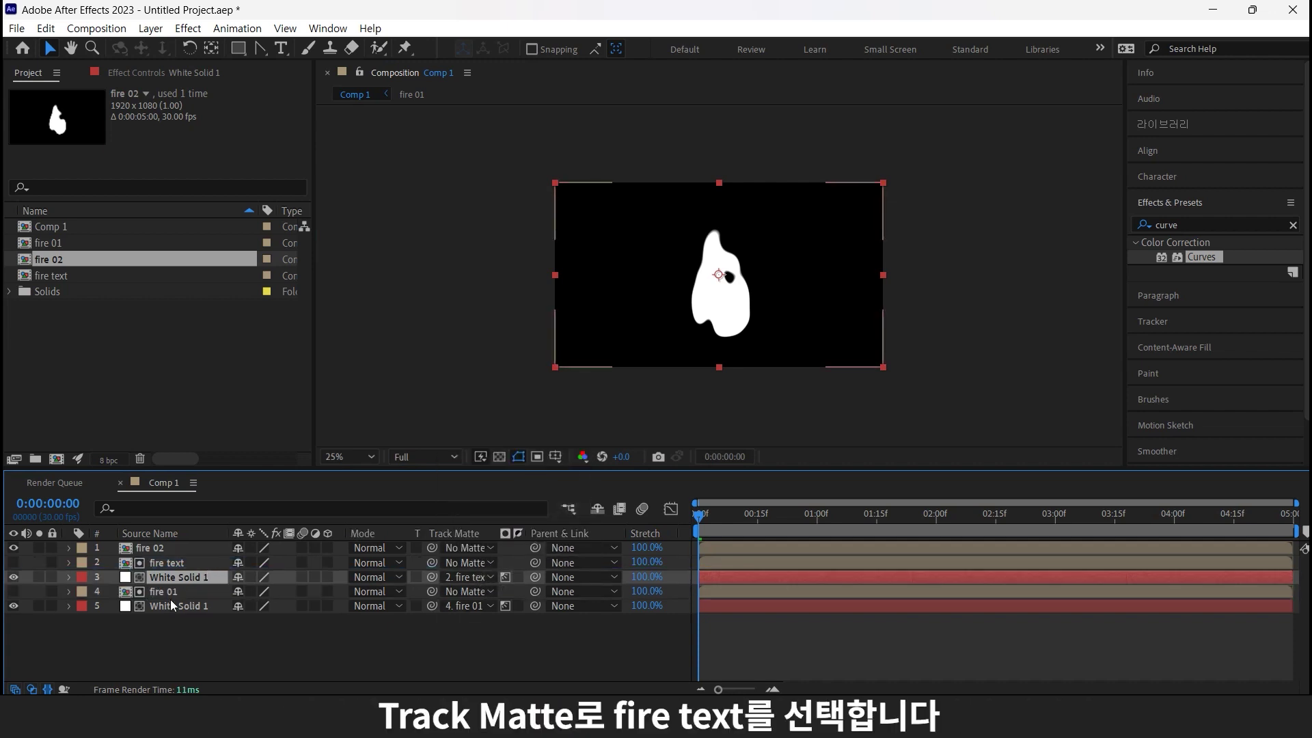
{"action": "key", "text": "ctrl+d"}
{"action": "mouse_move", "coordinate": [183, 580]}
{"action": "left_mouse_down"}
{"action": "mouse_move", "coordinate": [216, 578]}
{"action": "mouse_move", "coordinate": [205, 557]}
{"action": "left_mouse_up"}
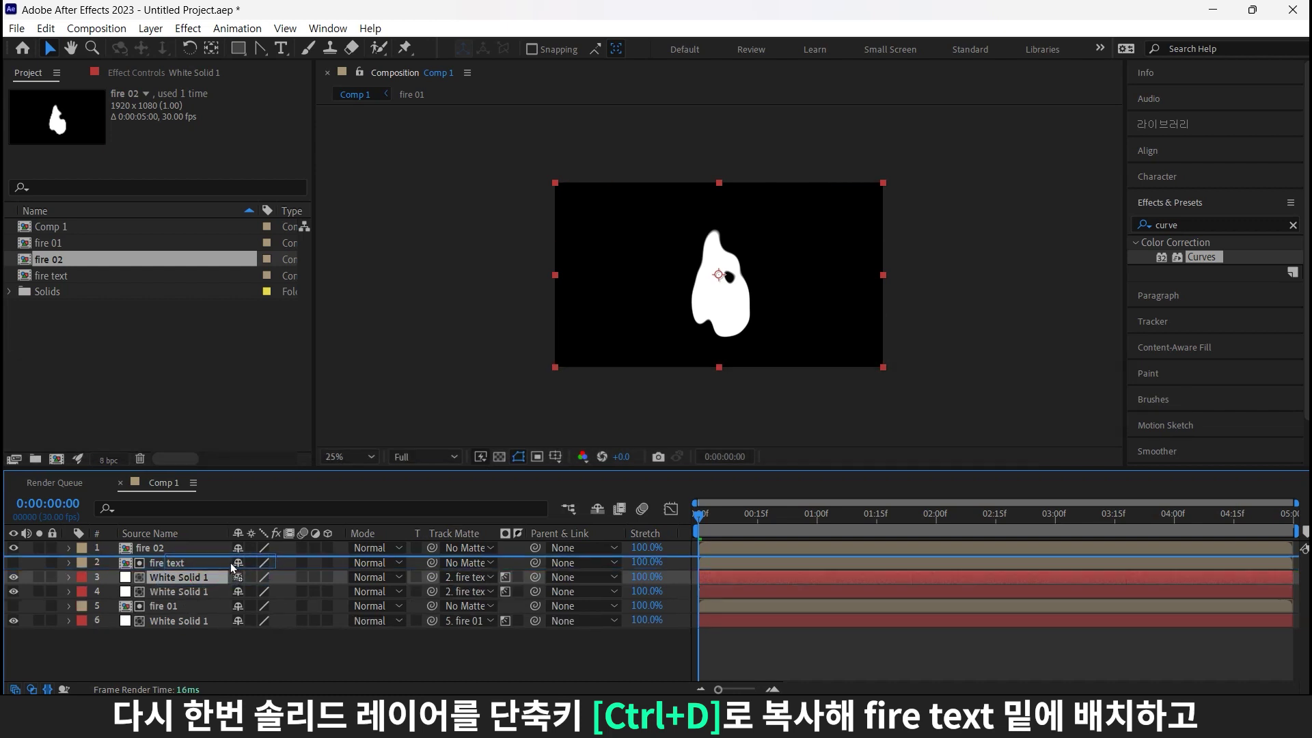
{"action": "left_click", "coordinate": [483, 562]}
{"action": "left_click", "coordinate": [527, 457]}
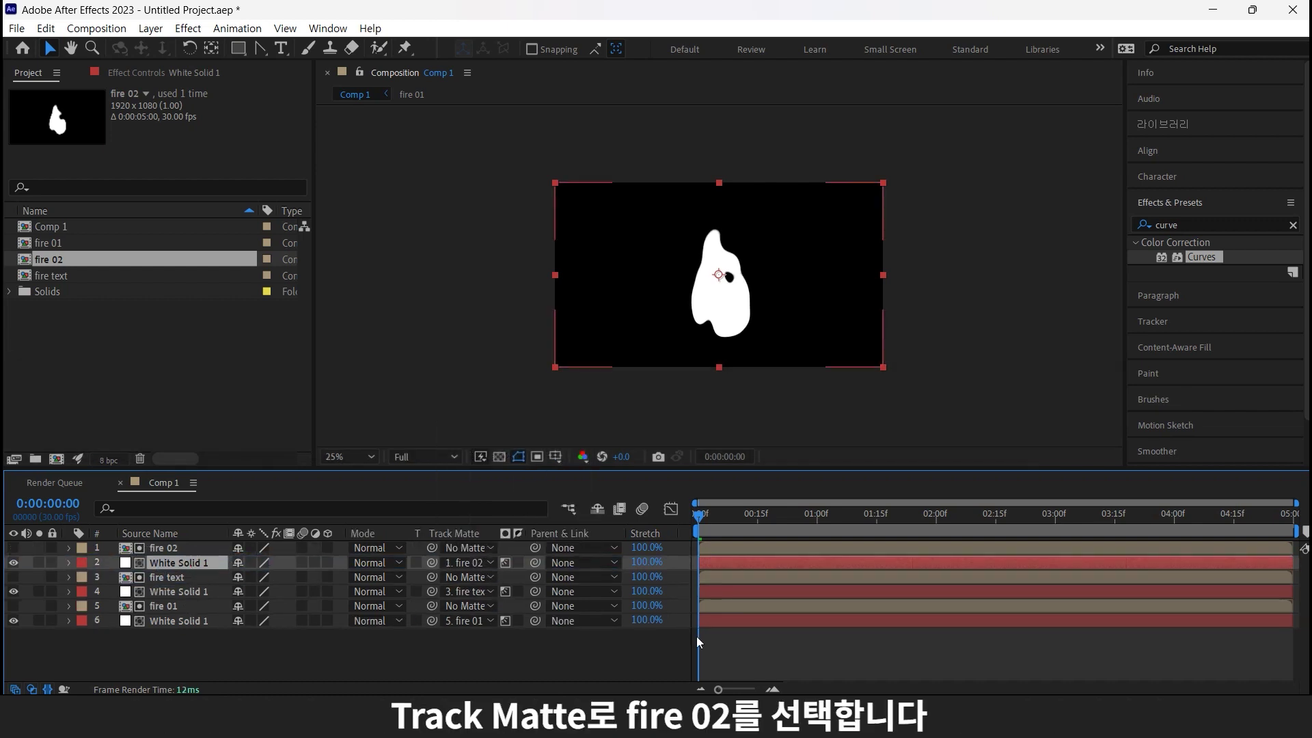
Step: Inside fire text, add a 불 text layer below Black Solid 1, matted by it
{"action": "double_click", "coordinate": [183, 580]}
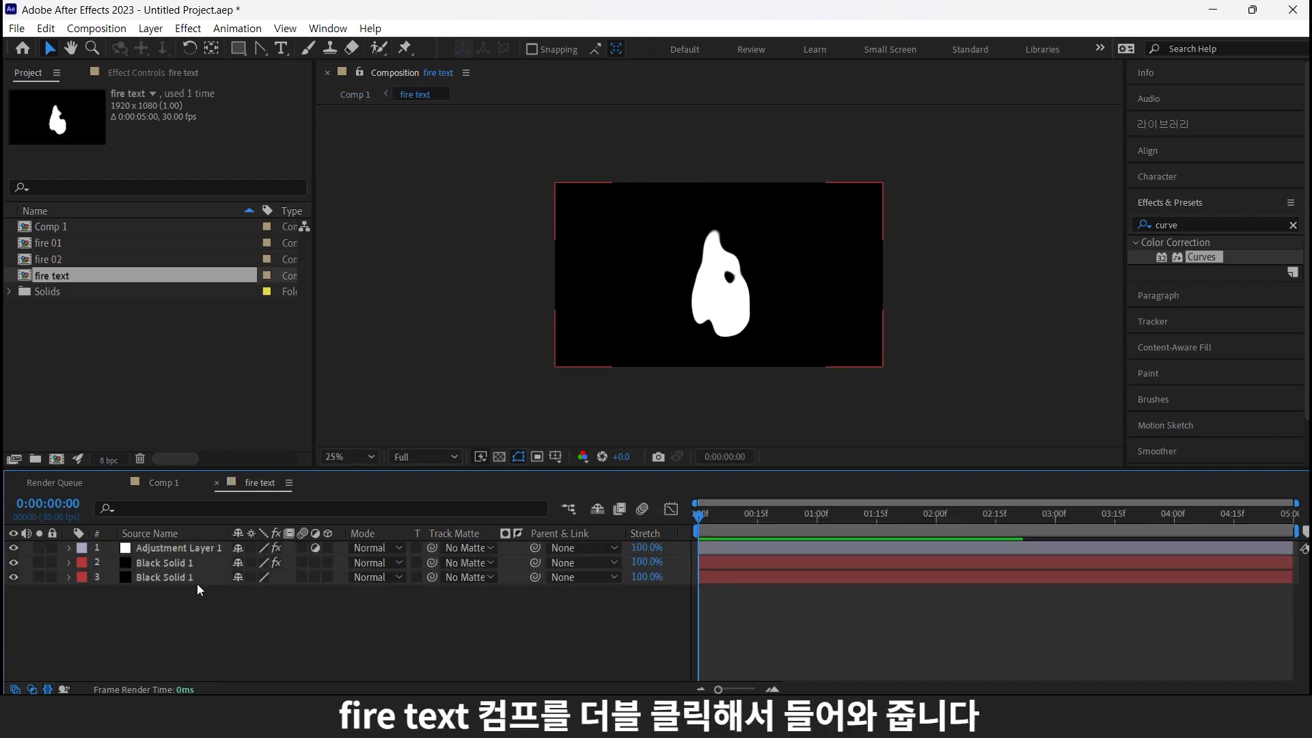
{"action": "key", "text": "ctrl+t"}
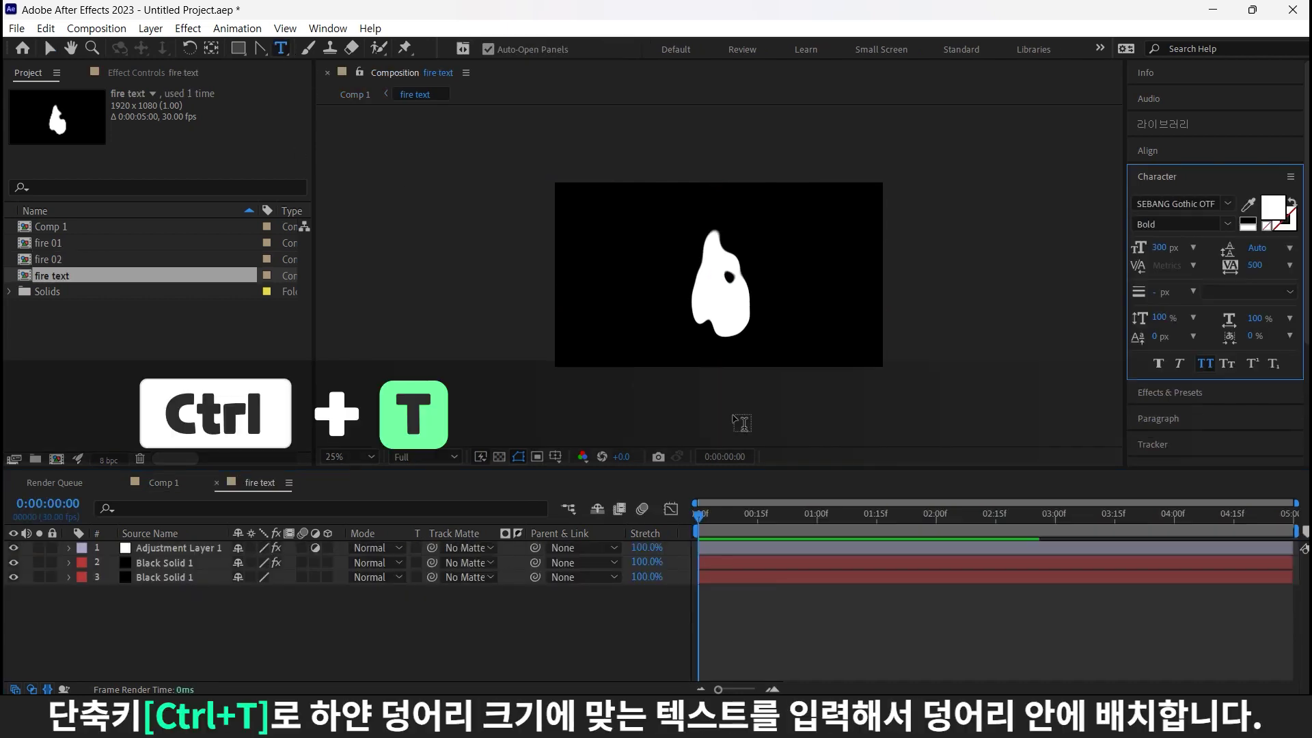
{"action": "left_click", "coordinate": [752, 317]}
{"action": "type", "text": "q불"}
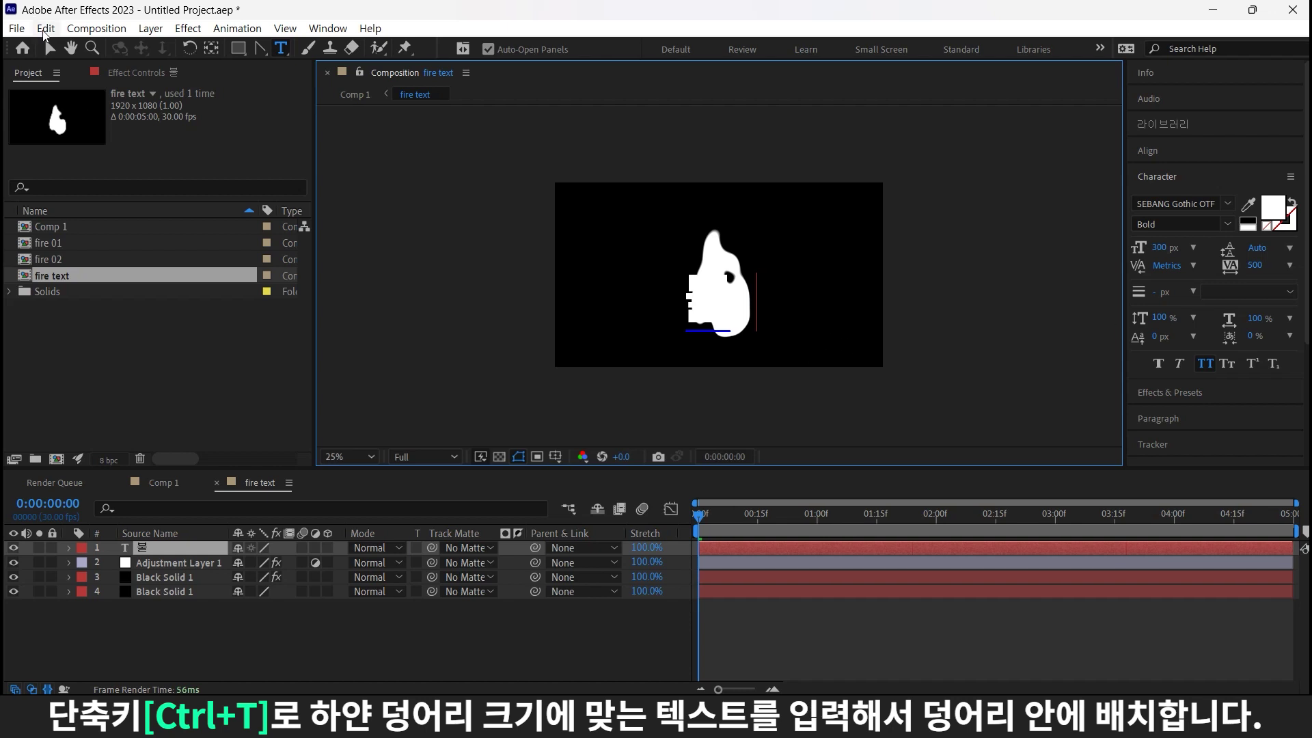
{"action": "left_click", "coordinate": [49, 47]}
{"action": "key", "text": "period"}
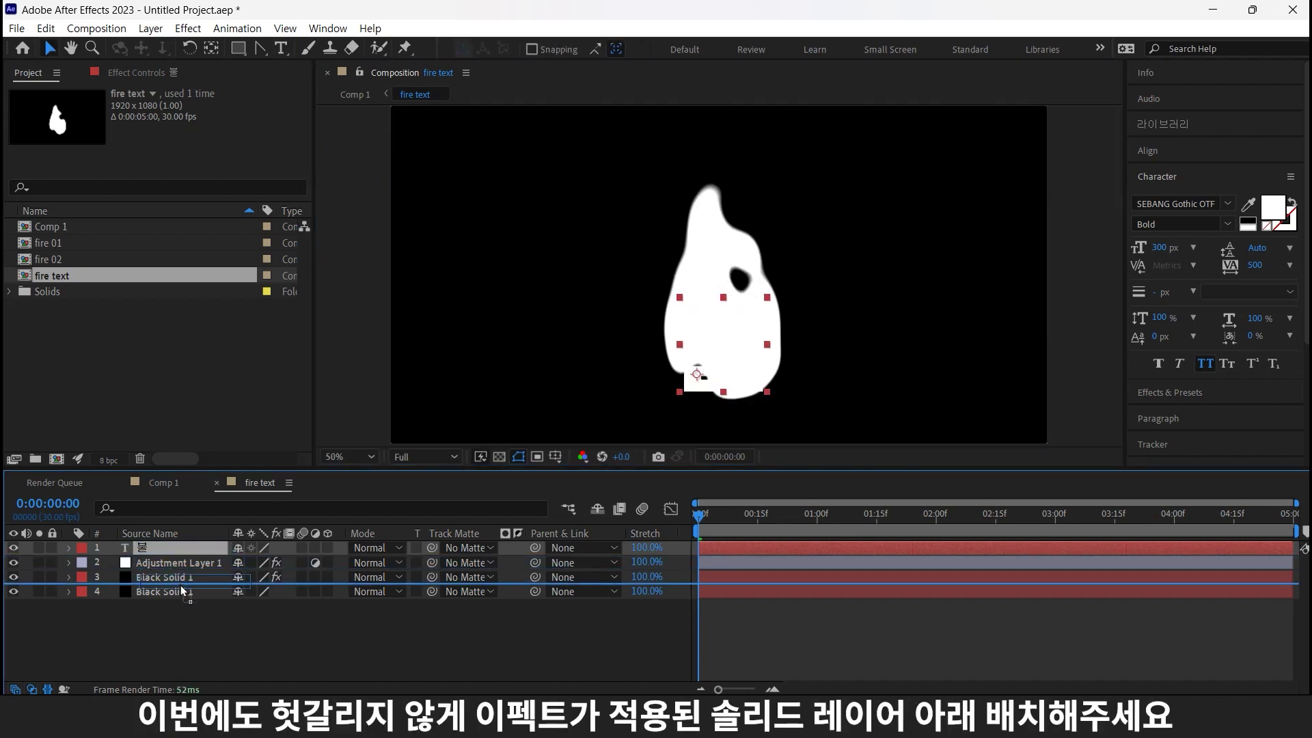
{"action": "left_click_drag", "start_coordinate": [160, 552], "coordinate": [181, 586]}
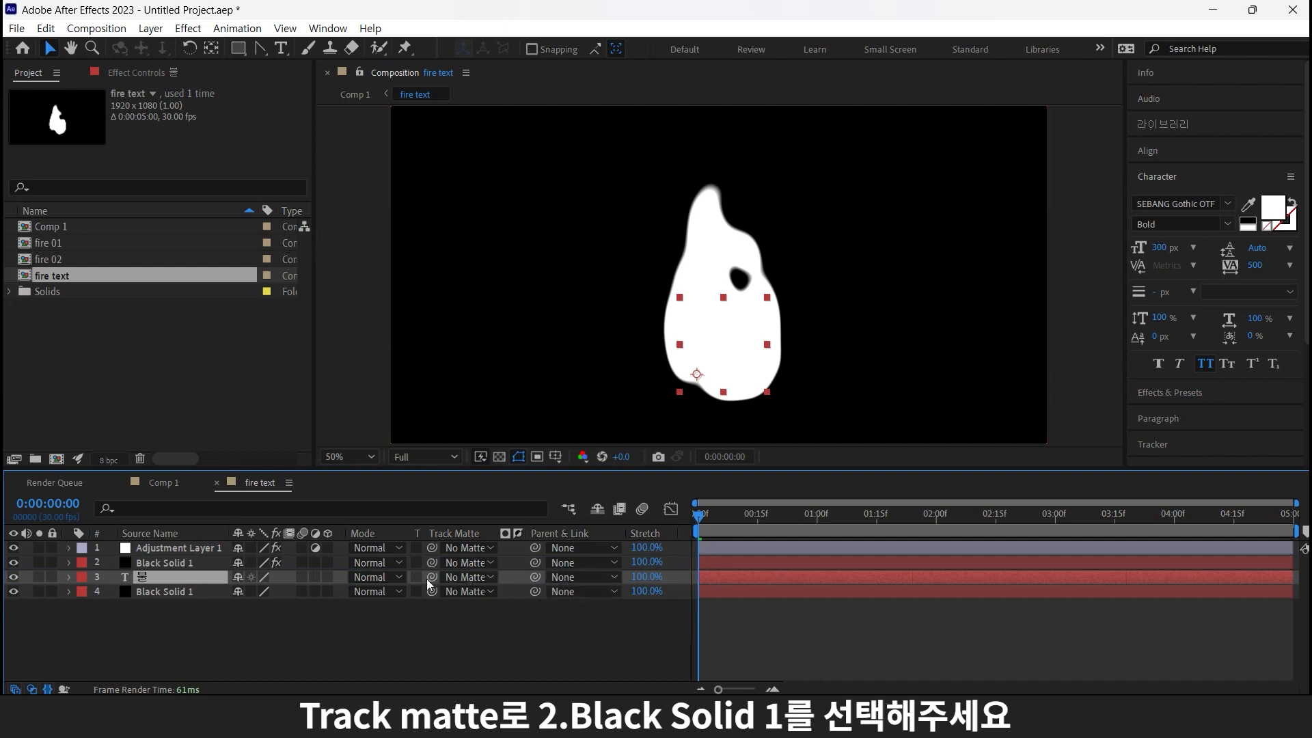
{"action": "left_click", "coordinate": [458, 579]}
{"action": "left_click", "coordinate": [493, 635]}
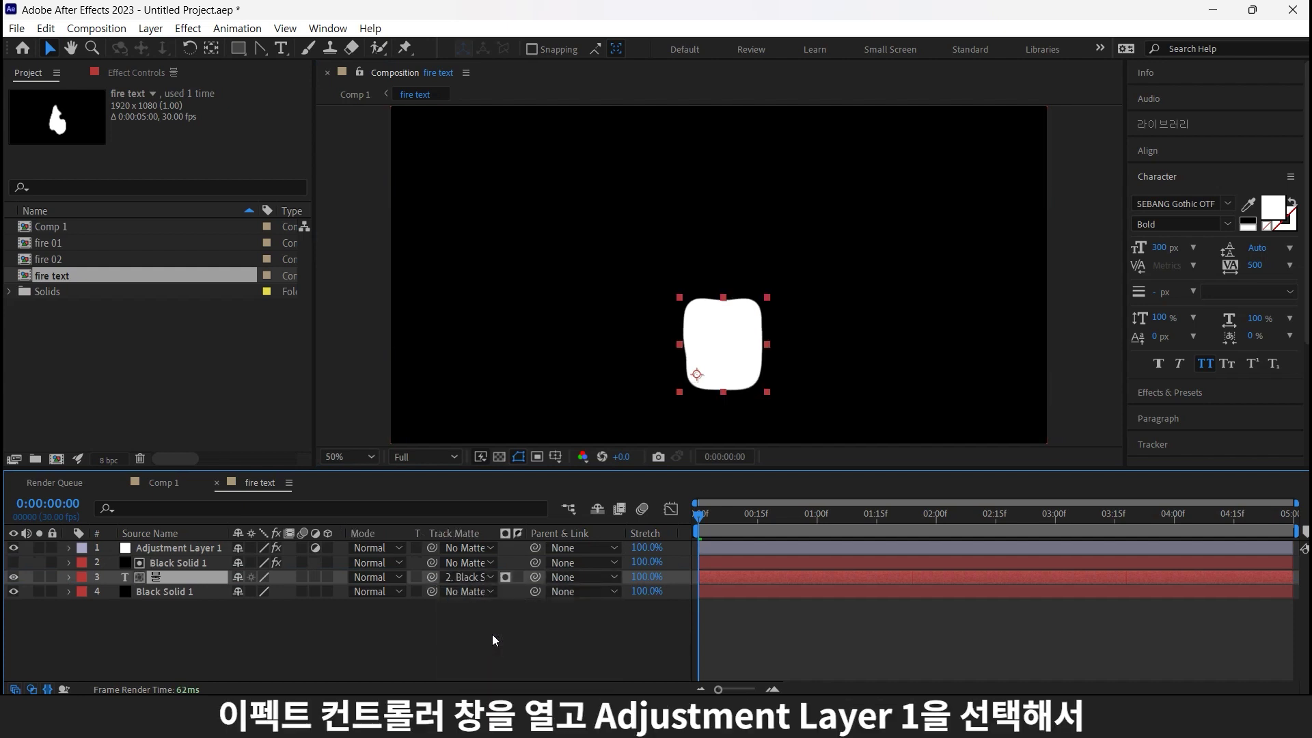
Step: Lower Adjustment Layer 1's Fast Box Blur radius to 5 and switch the text's matte to luma
{"action": "left_click", "coordinate": [214, 548]}
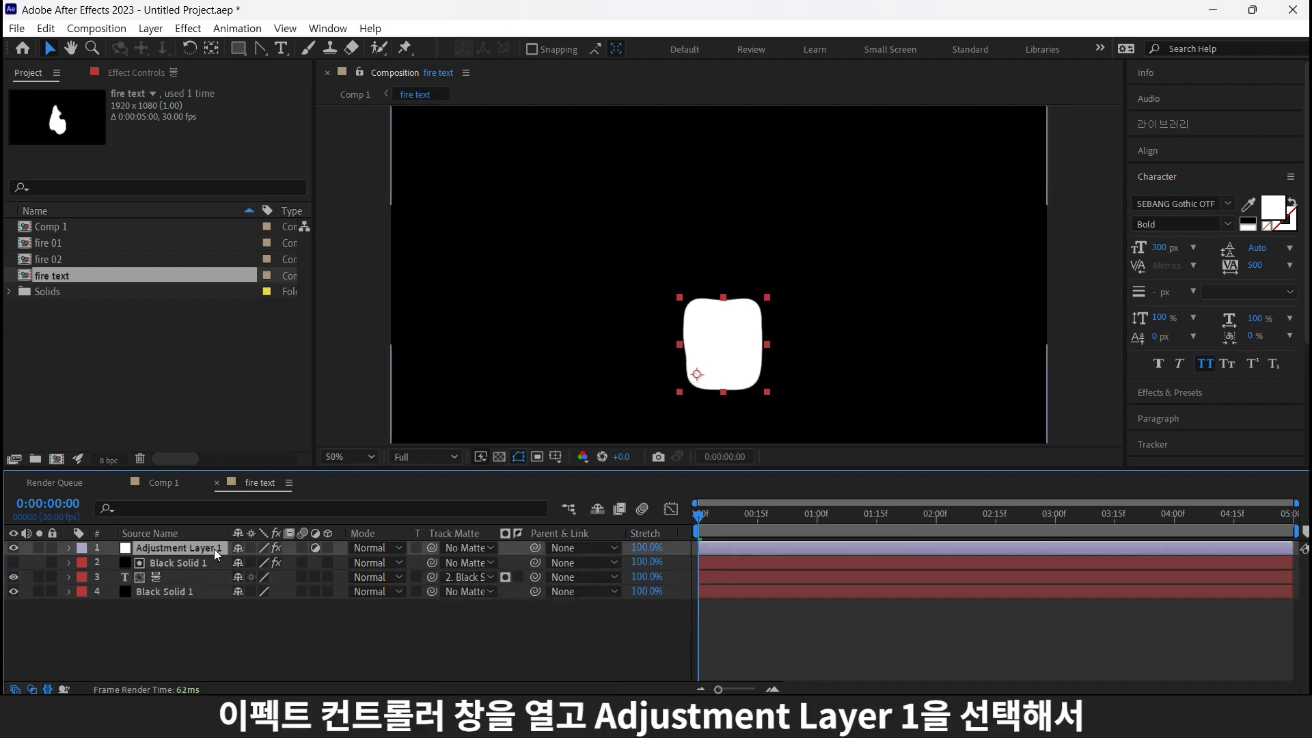
{"action": "left_click", "coordinate": [158, 65]}
{"action": "left_click", "coordinate": [185, 124]}
{"action": "type", "text": "5"}
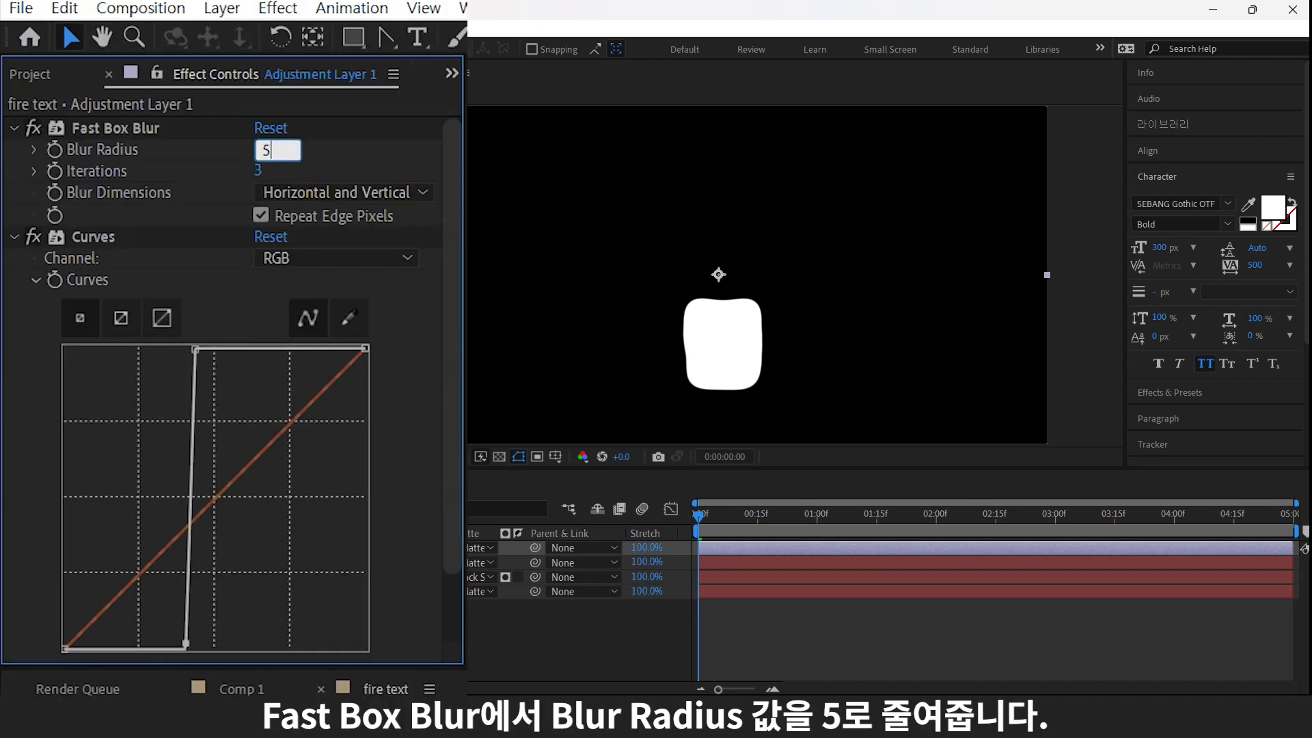
{"action": "key", "text": "Return"}
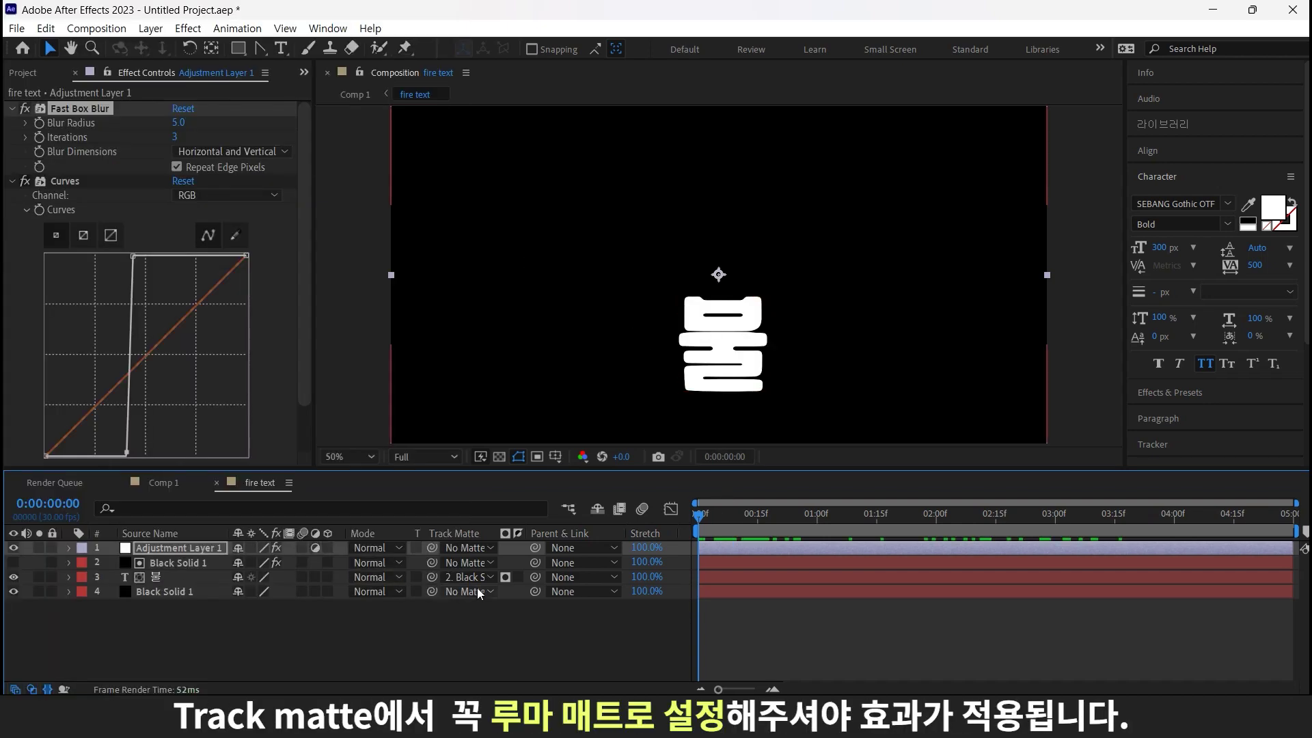
{"action": "left_click", "coordinate": [505, 578]}
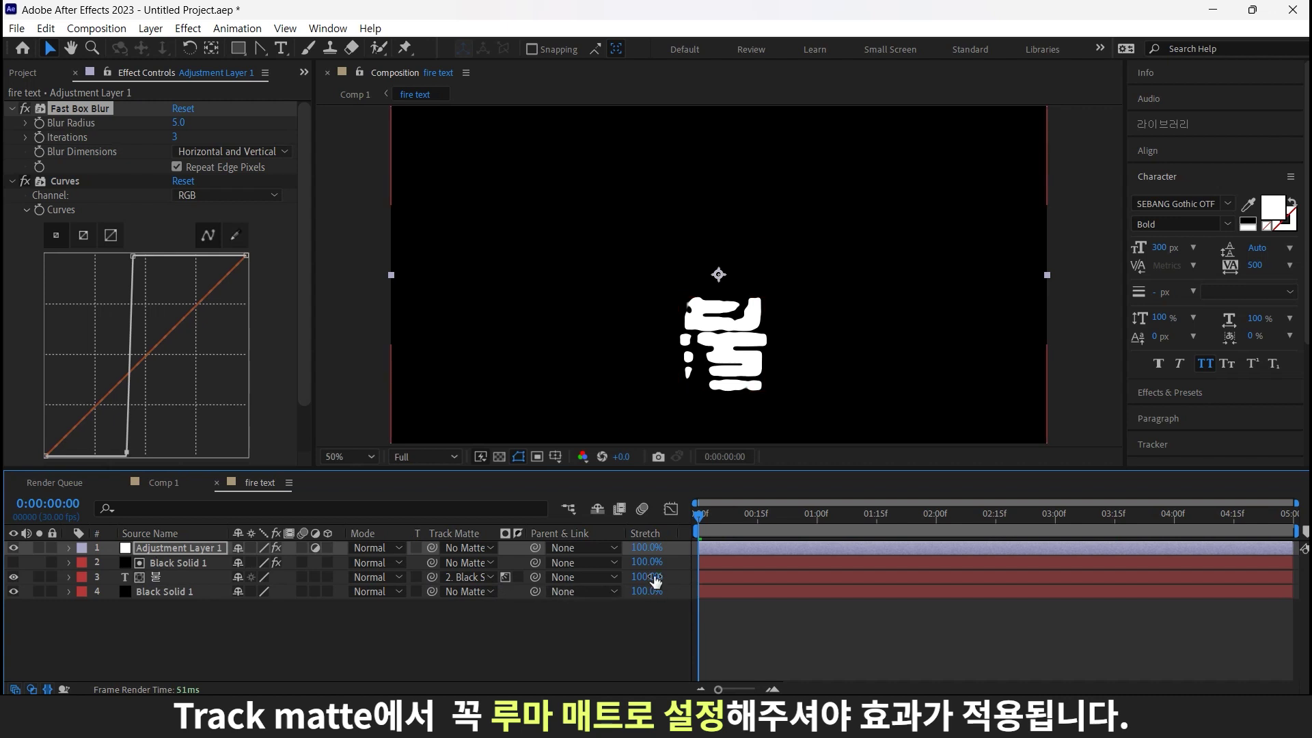
{"action": "left_click", "coordinate": [656, 649]}
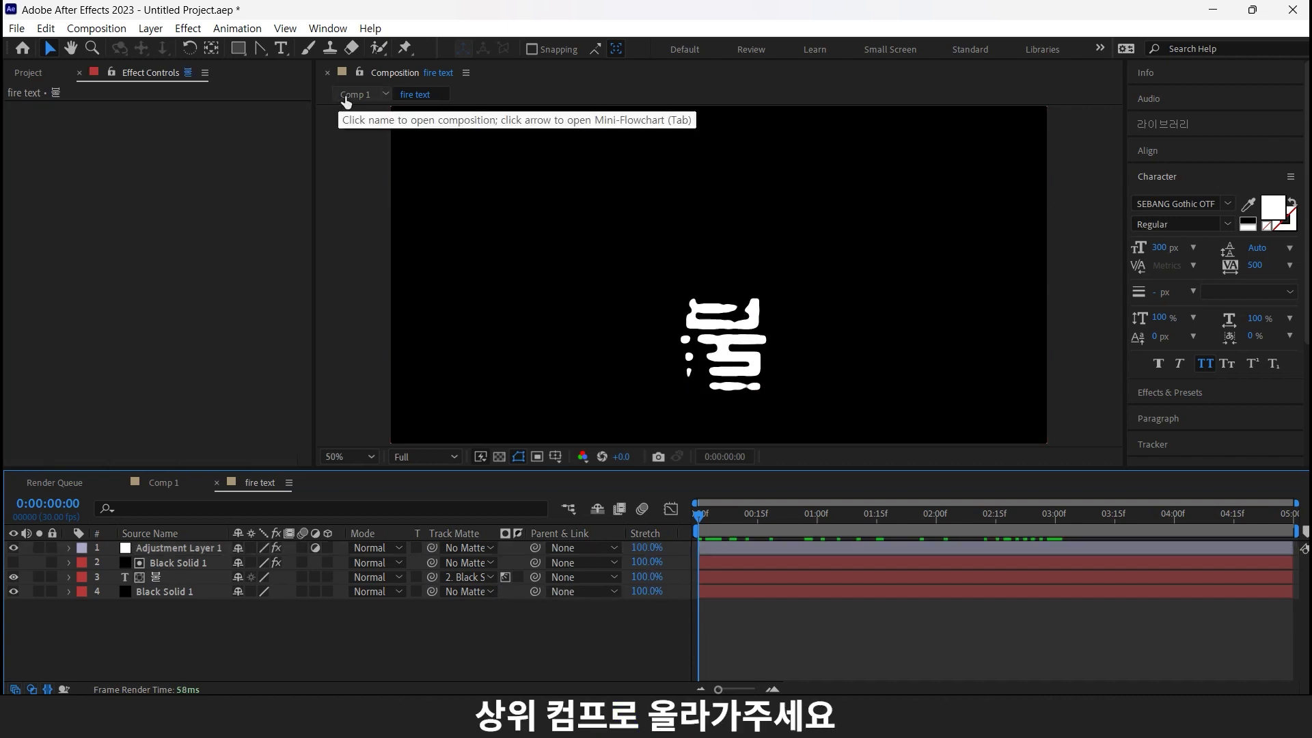
Step: In fire 02, set Black Solid 1's Turbulent Noise Brightness to -20, then go back to Comp 1
{"action": "left_click", "coordinate": [348, 96]}
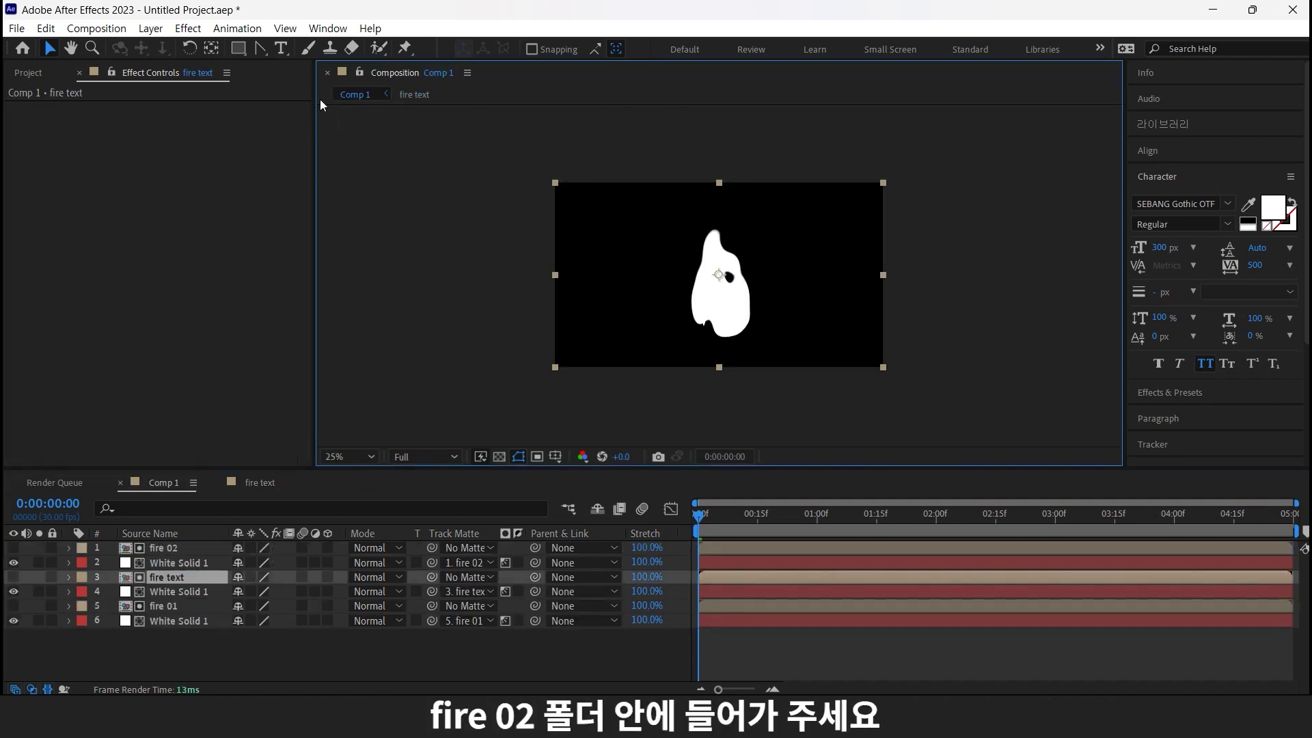
{"action": "double_click", "coordinate": [198, 550]}
{"action": "left_click", "coordinate": [214, 567]}
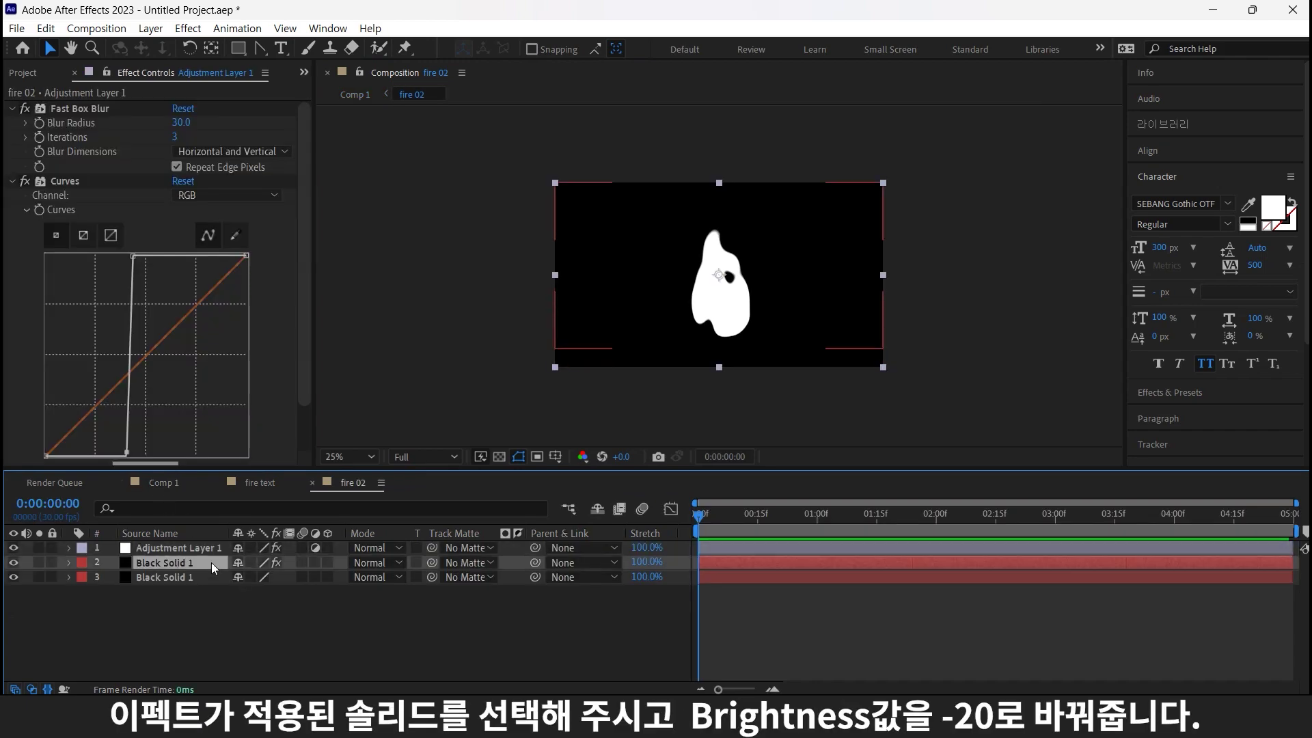
{"action": "left_click", "coordinate": [179, 182]}
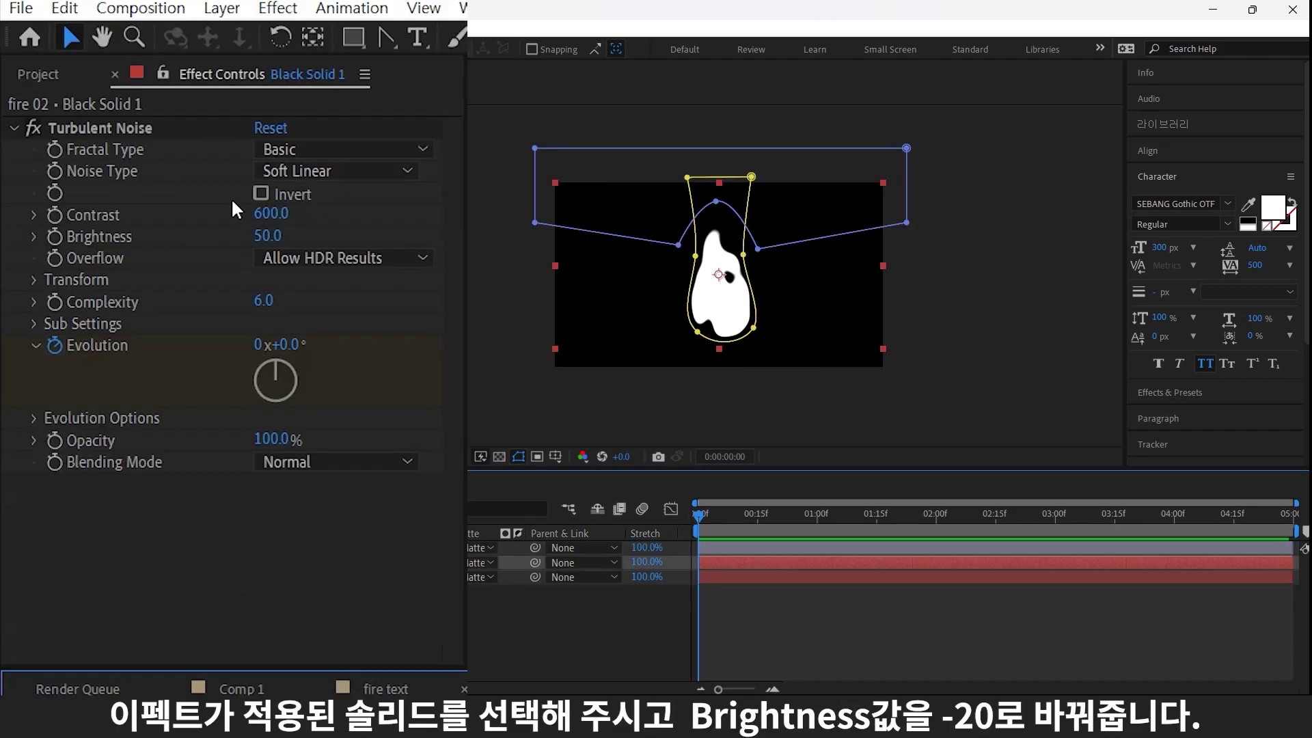
{"action": "type", "text": "-20"}
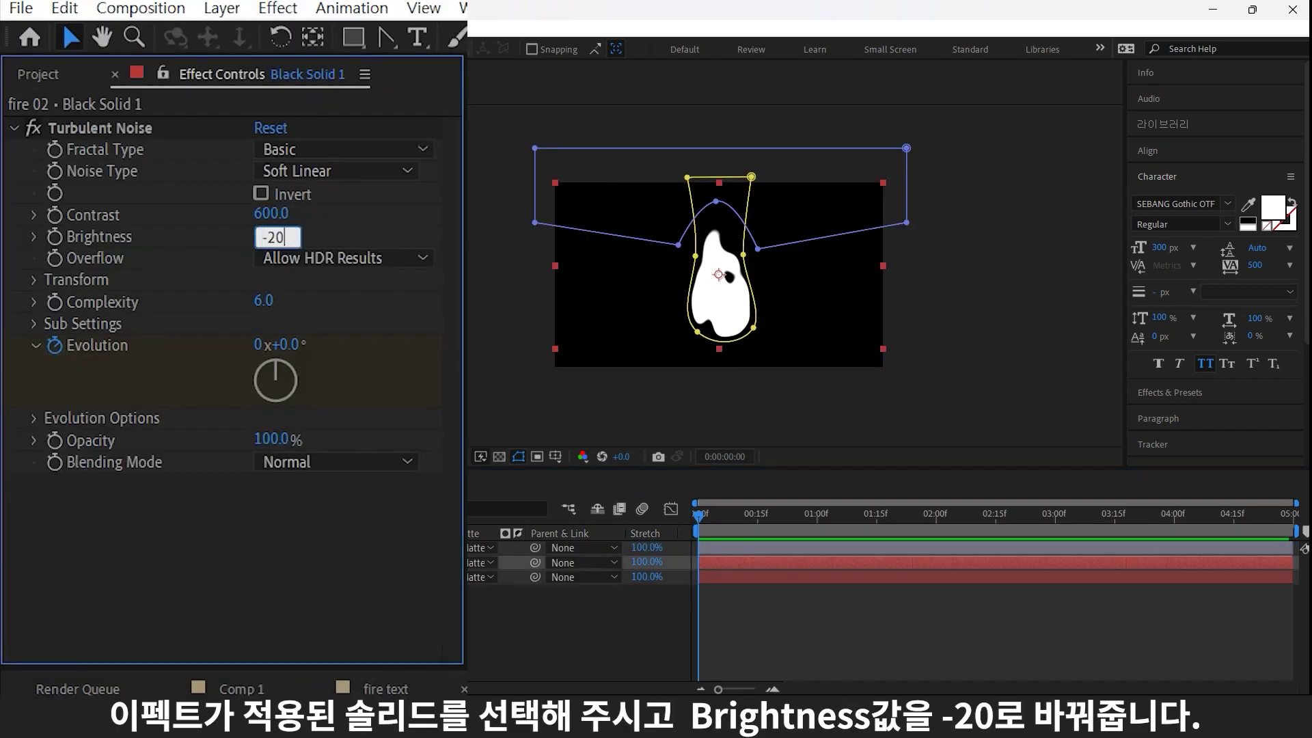
{"action": "key", "text": "Return"}
{"action": "left_click", "coordinate": [355, 94]}
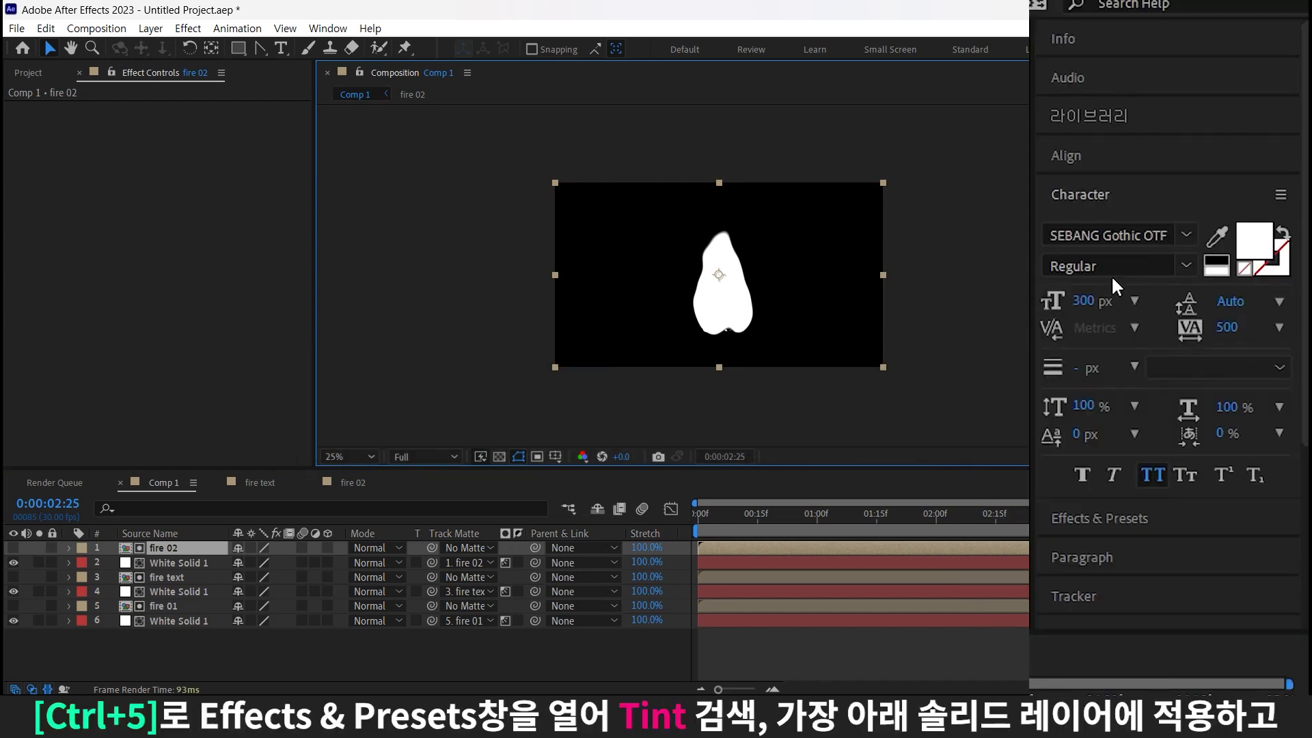
Step: Apply Tint to the bottom white solid, mapping white to red-orange
{"action": "key", "text": "ctrl+5"}
{"action": "type", "text": "tint"}
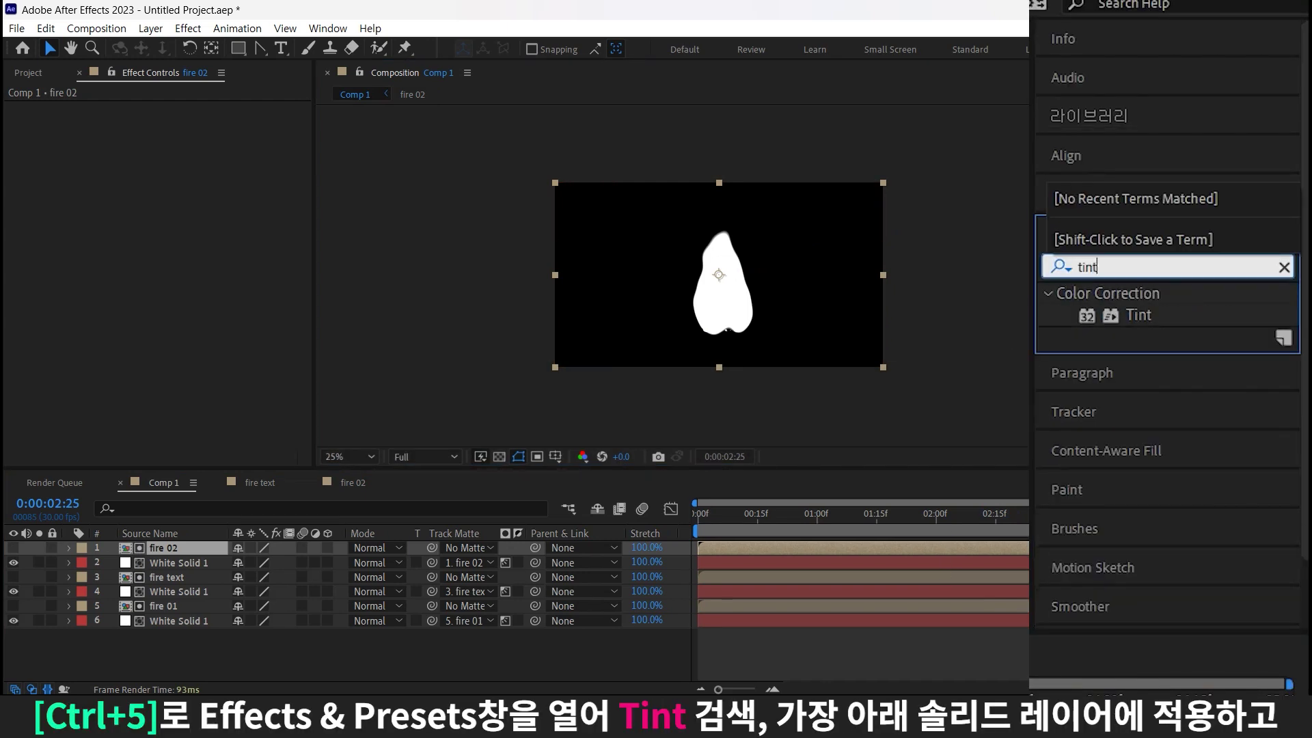
{"action": "left_click_drag", "start_coordinate": [1140, 315], "coordinate": [200, 622]}
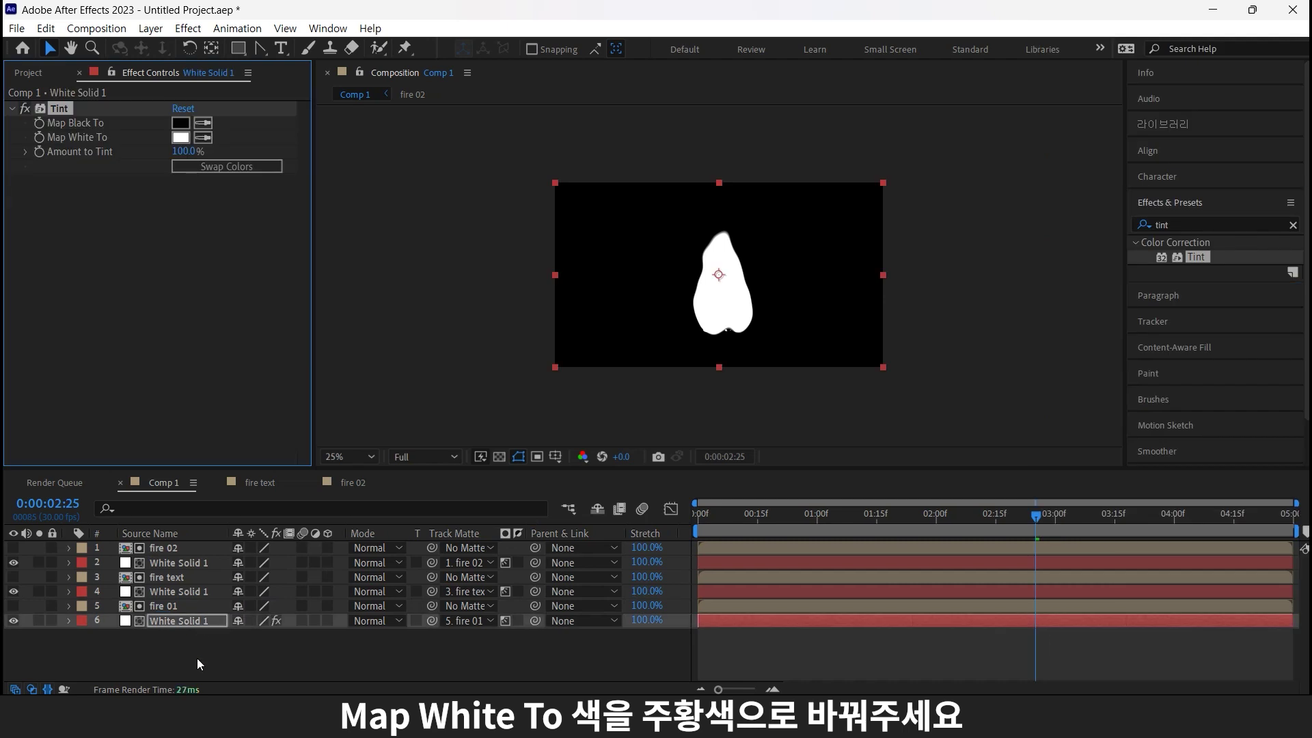
{"action": "left_click", "coordinate": [180, 137]}
{"action": "left_click", "coordinate": [277, 210]}
{"action": "left_click", "coordinate": [317, 416]}
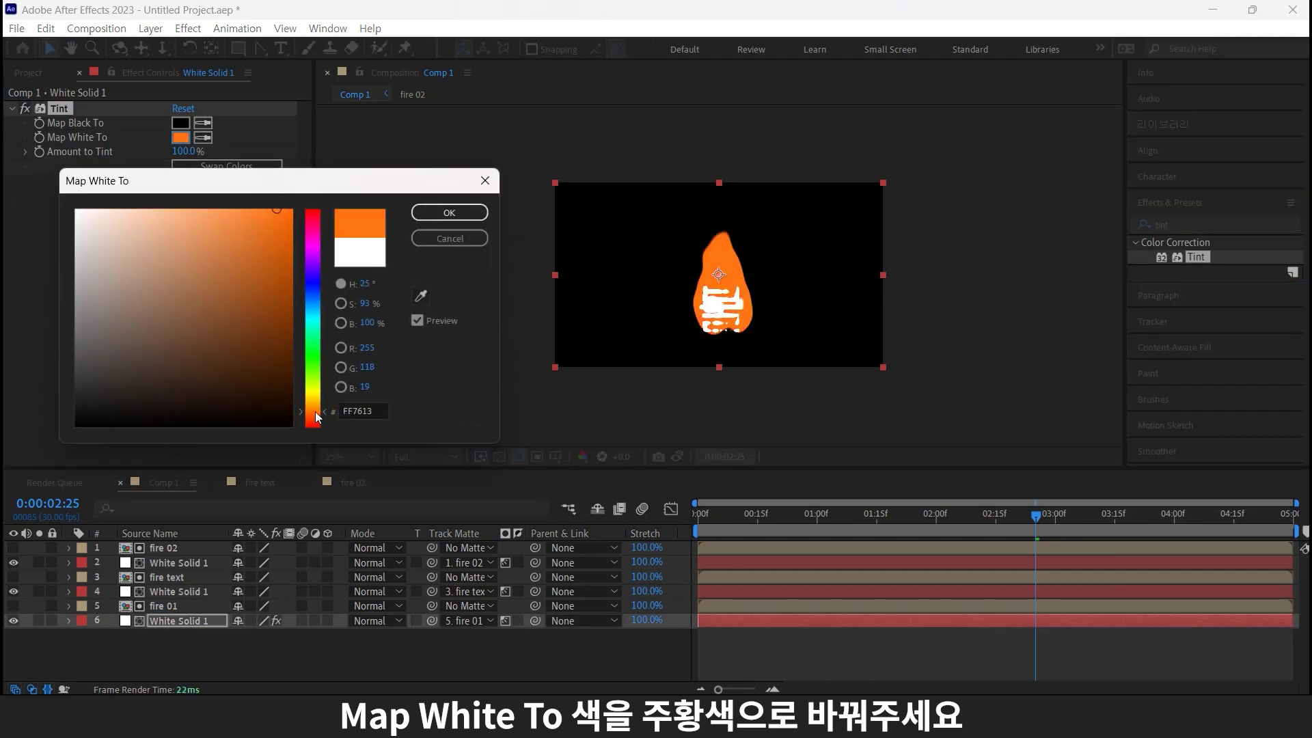
{"action": "left_click", "coordinate": [326, 410]}
{"action": "left_click", "coordinate": [313, 417]}
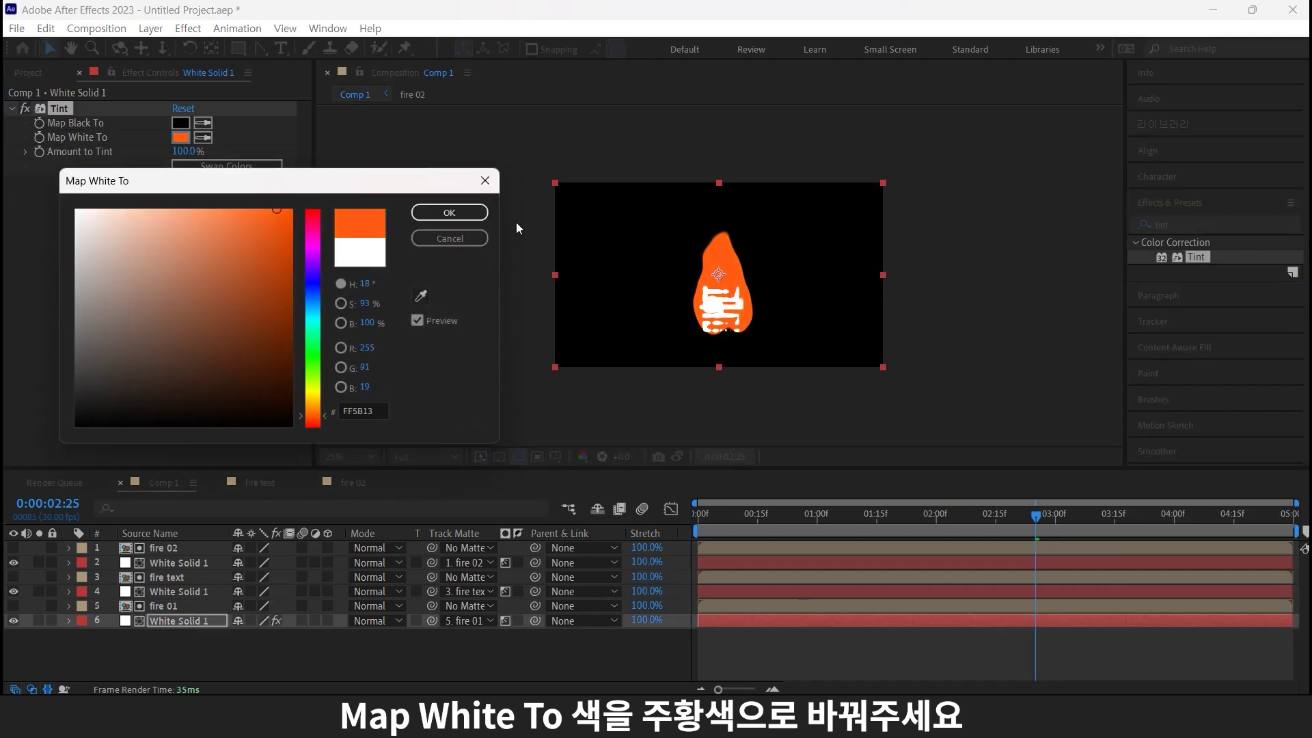
{"action": "left_click", "coordinate": [449, 212]}
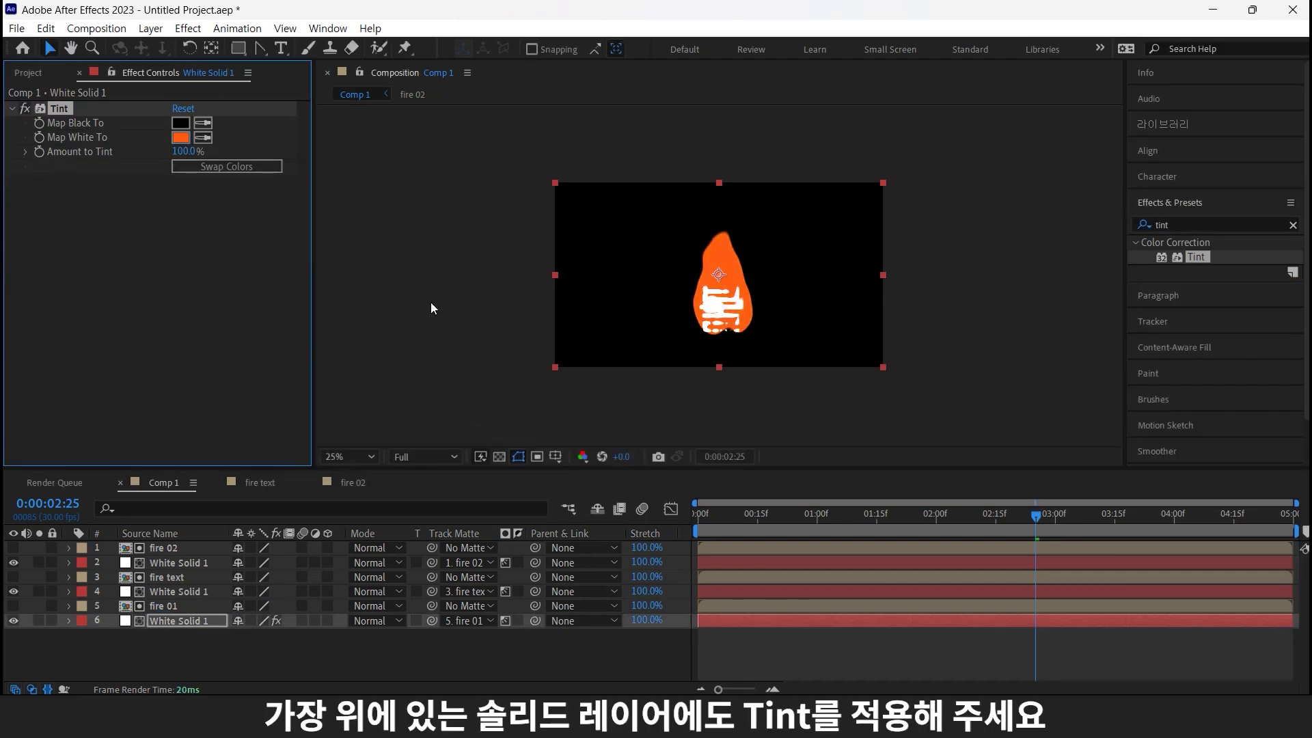
Step: Apply Tint to the top white solid, mapping white to bright yellow
{"action": "left_click", "coordinate": [208, 562]}
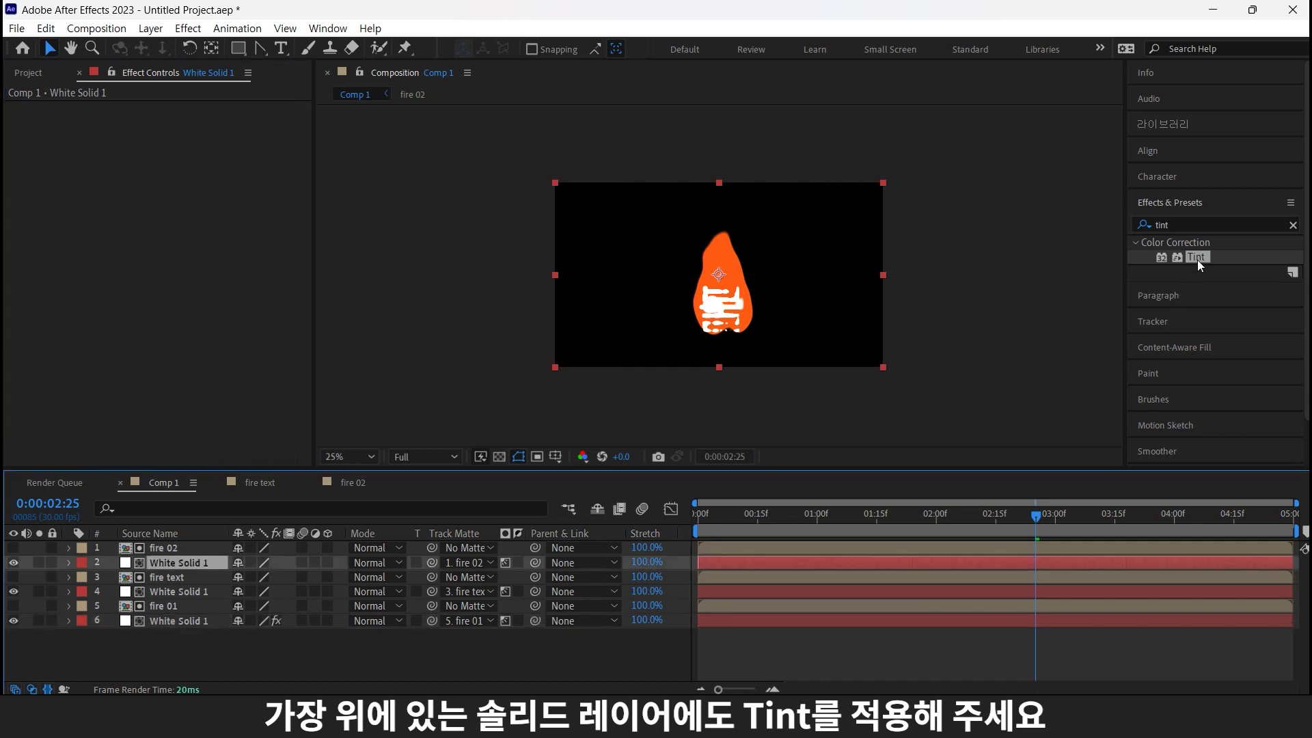
{"action": "left_click_drag", "start_coordinate": [1199, 265], "coordinate": [205, 171]}
{"action": "left_click", "coordinate": [181, 137]}
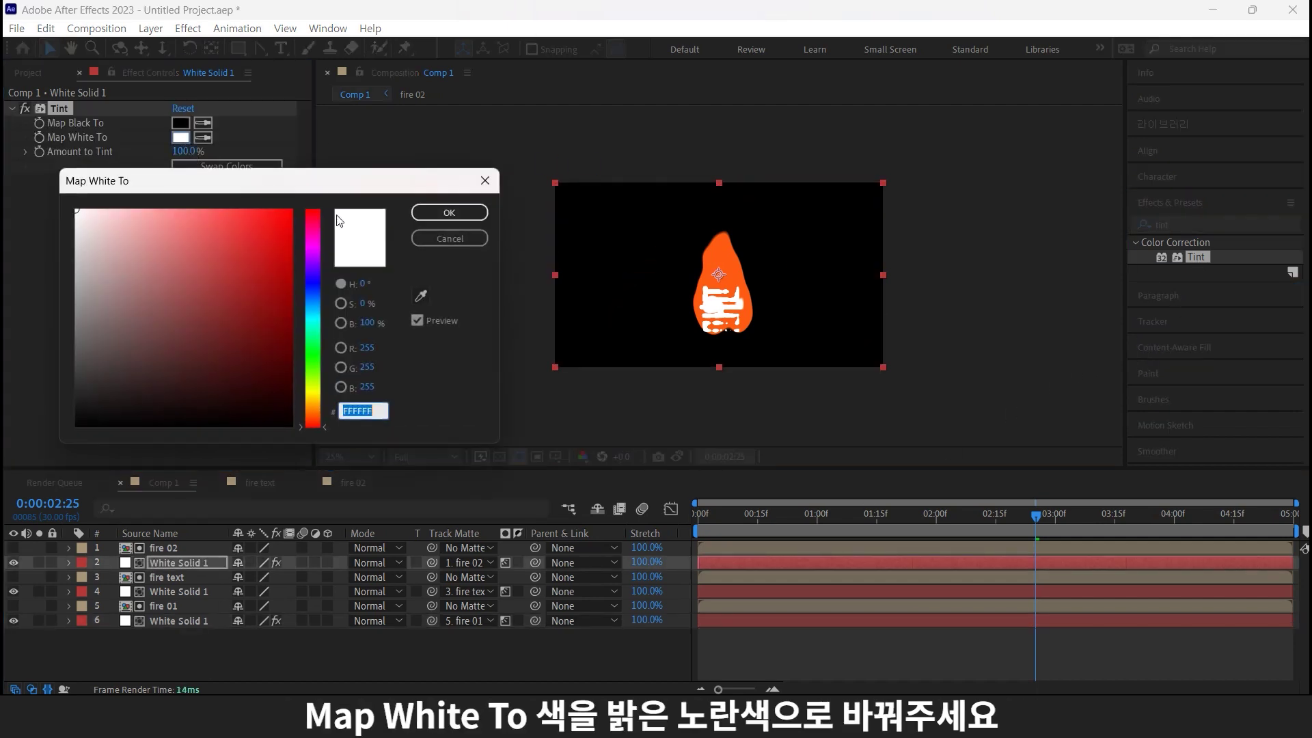
{"action": "left_click", "coordinate": [312, 401]}
{"action": "left_click", "coordinate": [233, 209]}
{"action": "left_click_drag", "start_coordinate": [242, 187], "coordinate": [274, 191]}
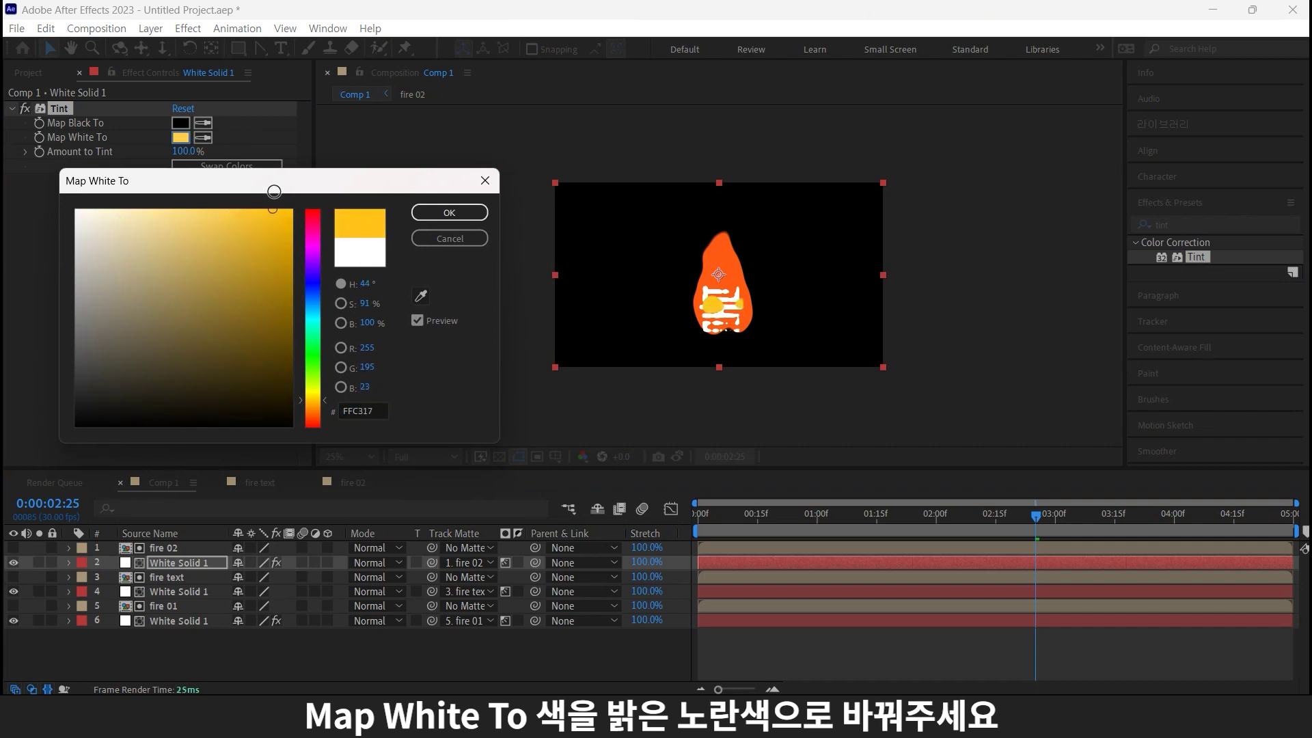
{"action": "left_click_drag", "start_coordinate": [321, 400], "coordinate": [311, 388]}
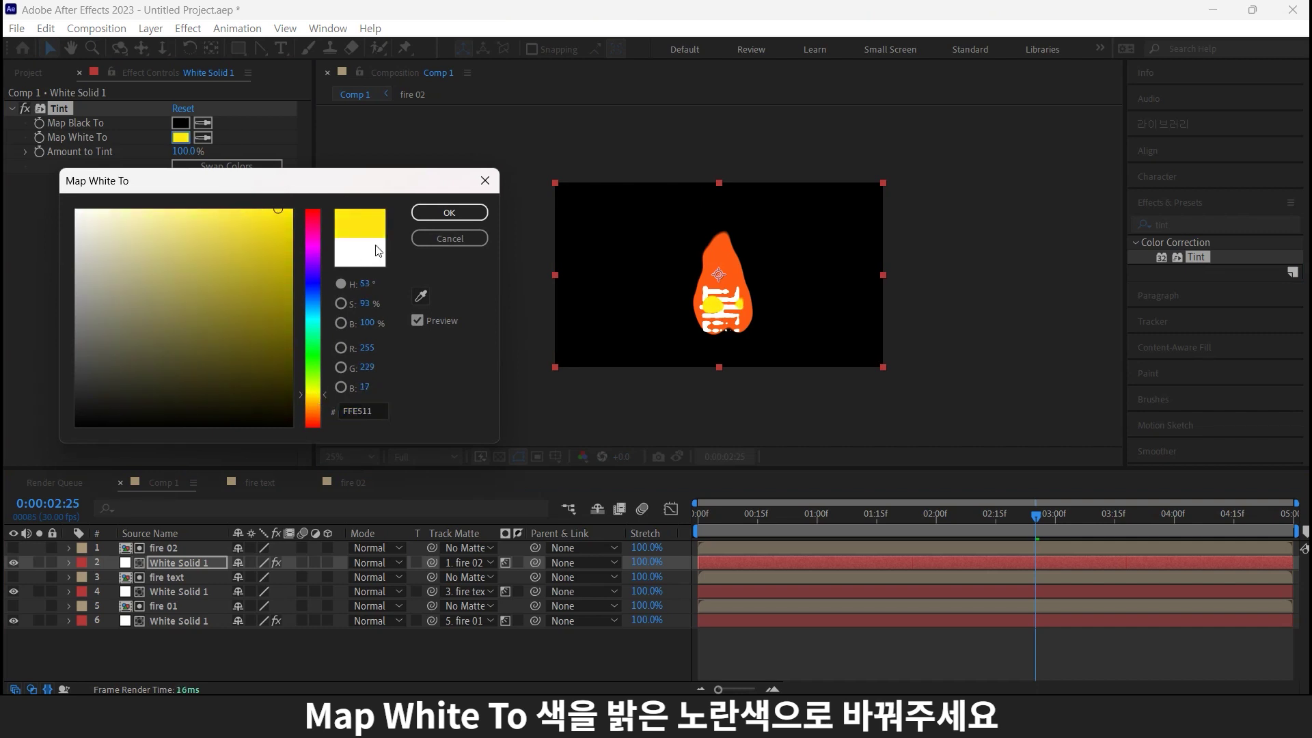
{"action": "left_click", "coordinate": [449, 213]}
Step: Set the top white solid's opacity to 80%
{"action": "key", "text": "t"}
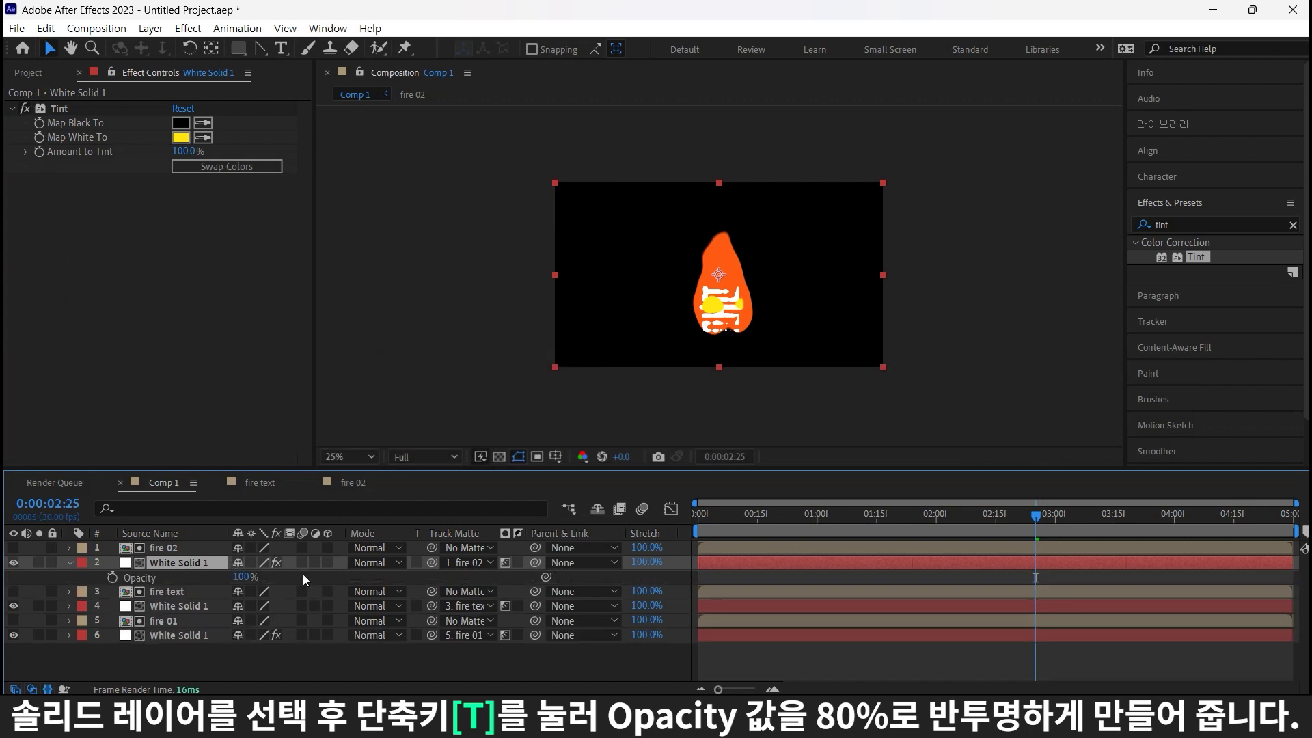
{"action": "left_click", "coordinate": [243, 576]}
{"action": "type", "text": "80"}
{"action": "key", "text": "Return"}
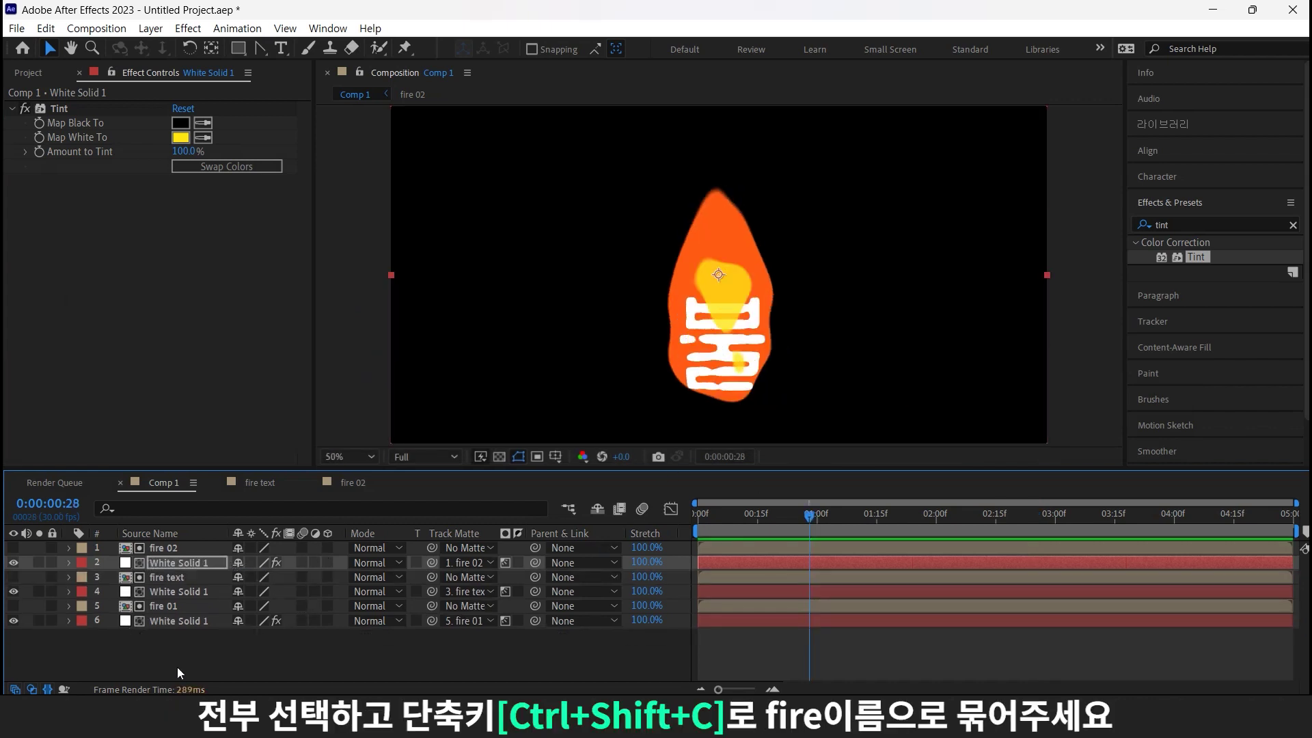
Step: Precompose all layers in Comp 1 into a comp named fire
{"action": "key", "text": "ctrl+a"}
{"action": "key", "text": "ctrl+shift+c"}
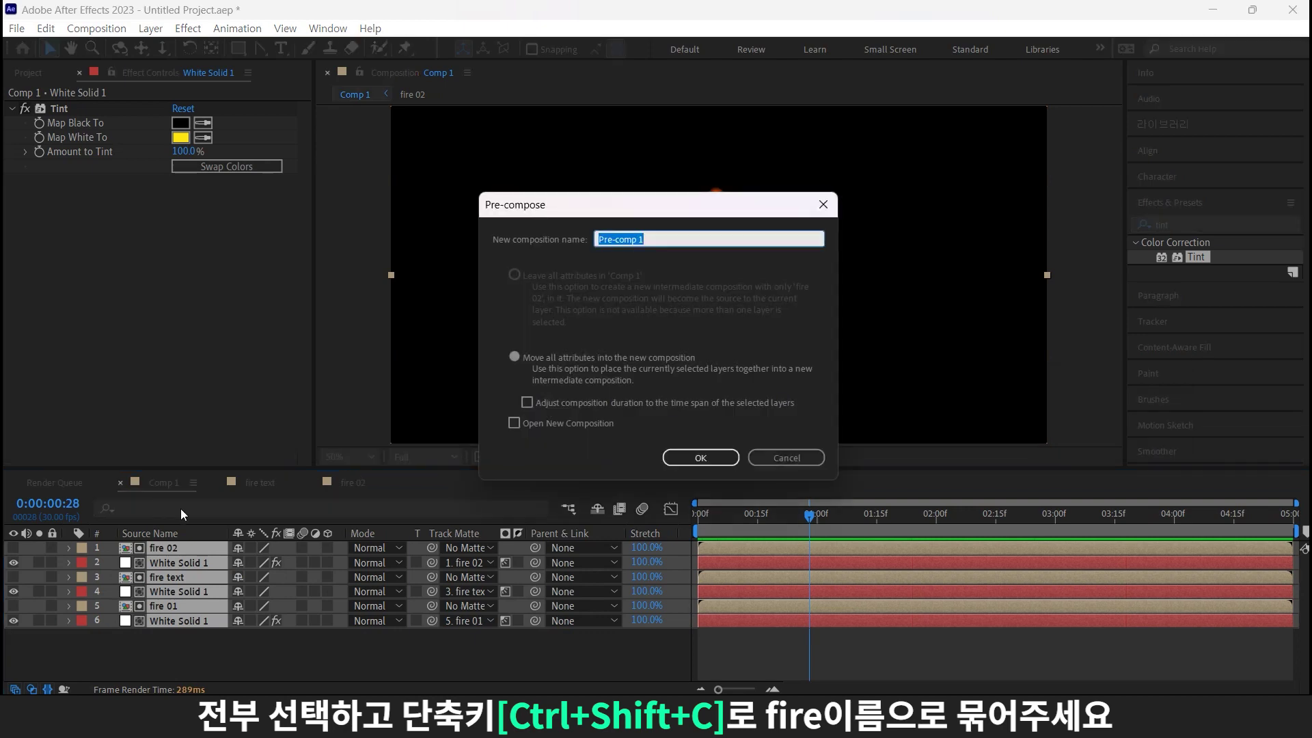
{"action": "type", "text": "fire"}
{"action": "left_click", "coordinate": [728, 458]}
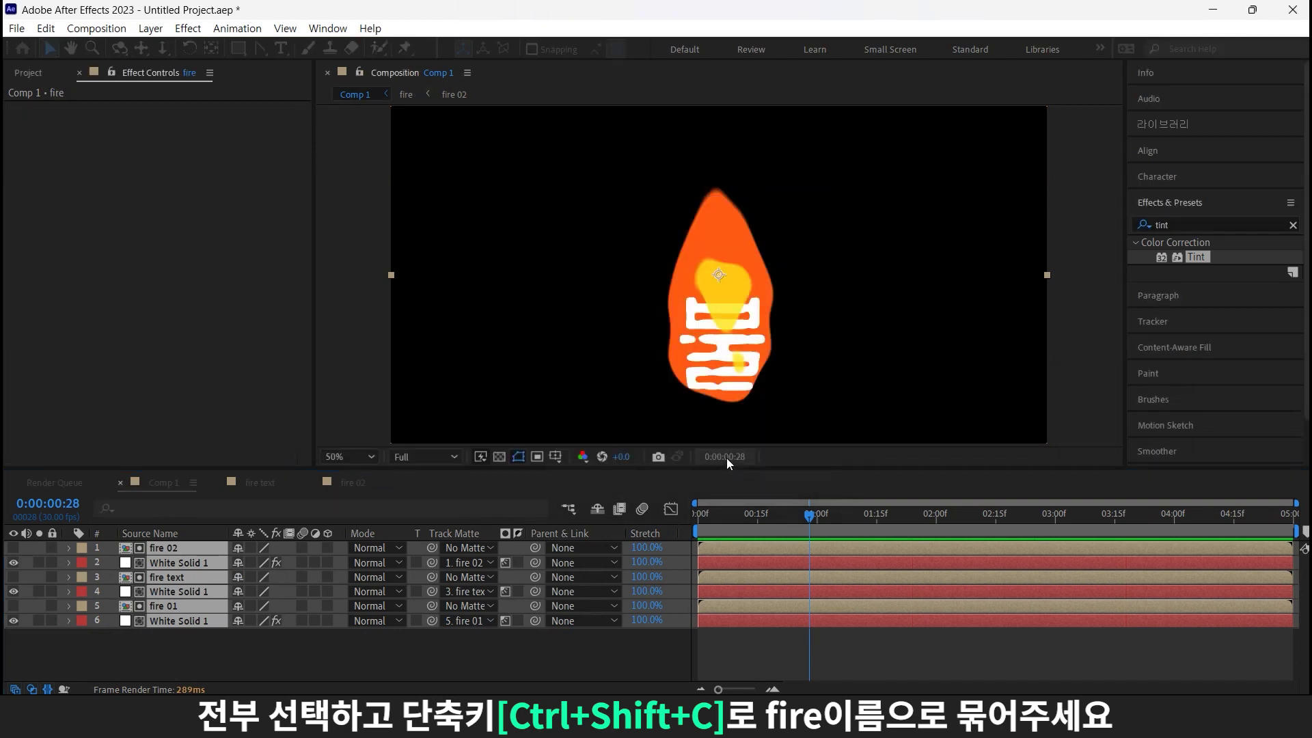
Step: Add a new adjustment layer above fire and apply Gradient Ramp to it
{"action": "key", "text": "ctrl+alt+y"}
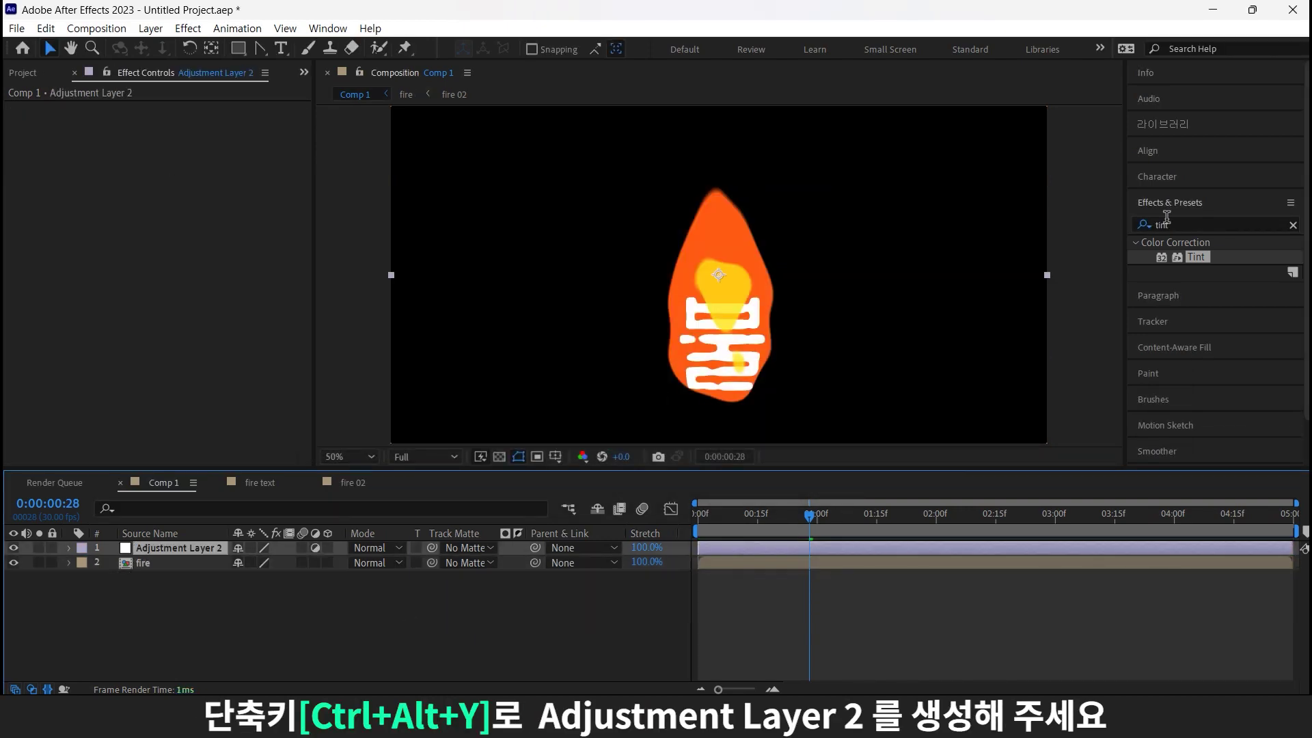
{"action": "left_click", "coordinate": [1168, 225]}
{"action": "type", "text": "r"}
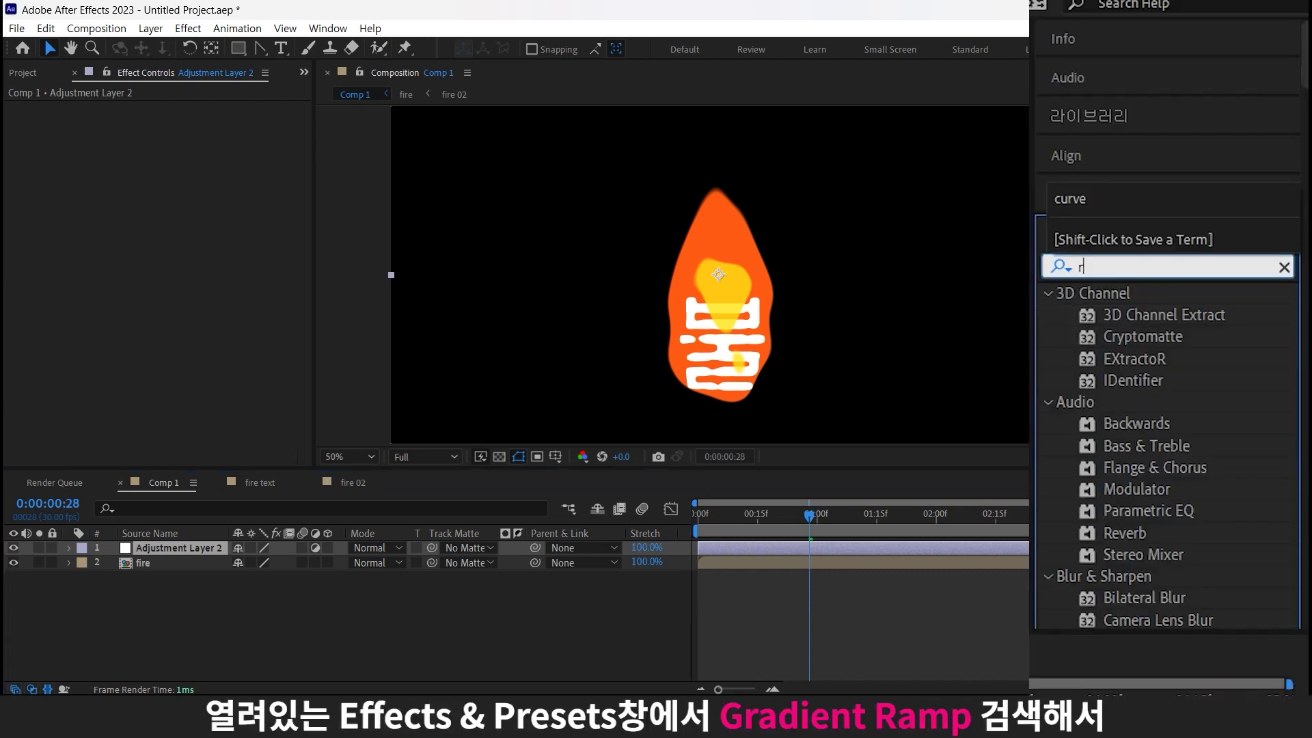
{"action": "type", "text": "amp"}
{"action": "left_click", "coordinate": [1207, 318]}
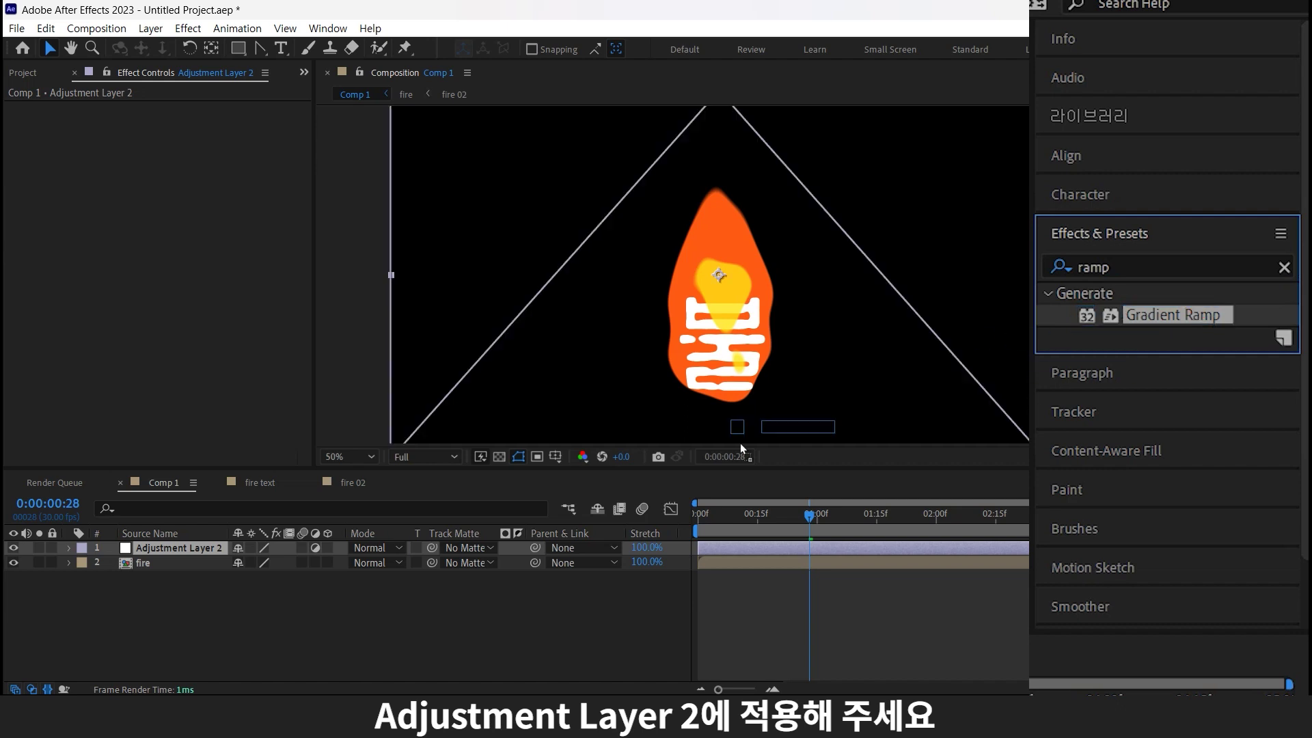
{"action": "left_click_drag", "start_coordinate": [742, 449], "coordinate": [179, 551]}
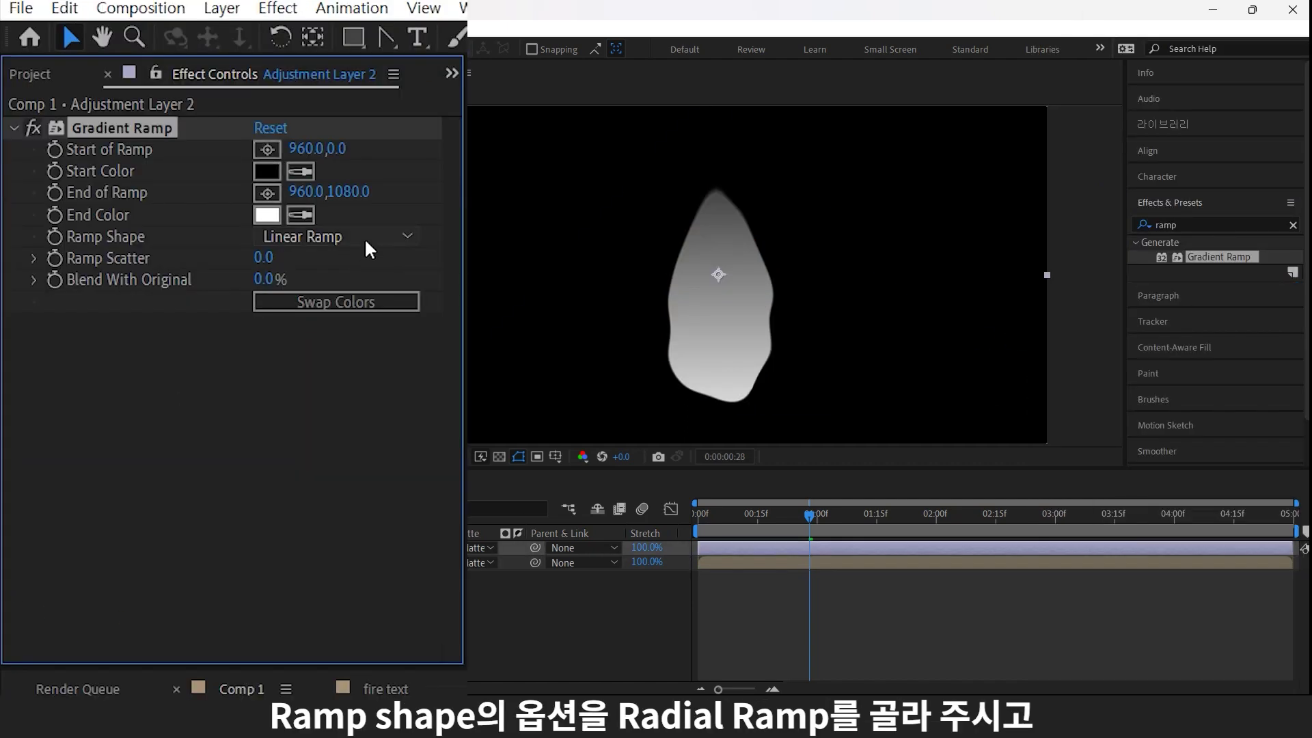
Step: Make the ramp radial with swapped colours, bright at the flame's bottom, blended as Overlay
{"action": "left_click", "coordinate": [366, 242]}
{"action": "left_click", "coordinate": [359, 287]}
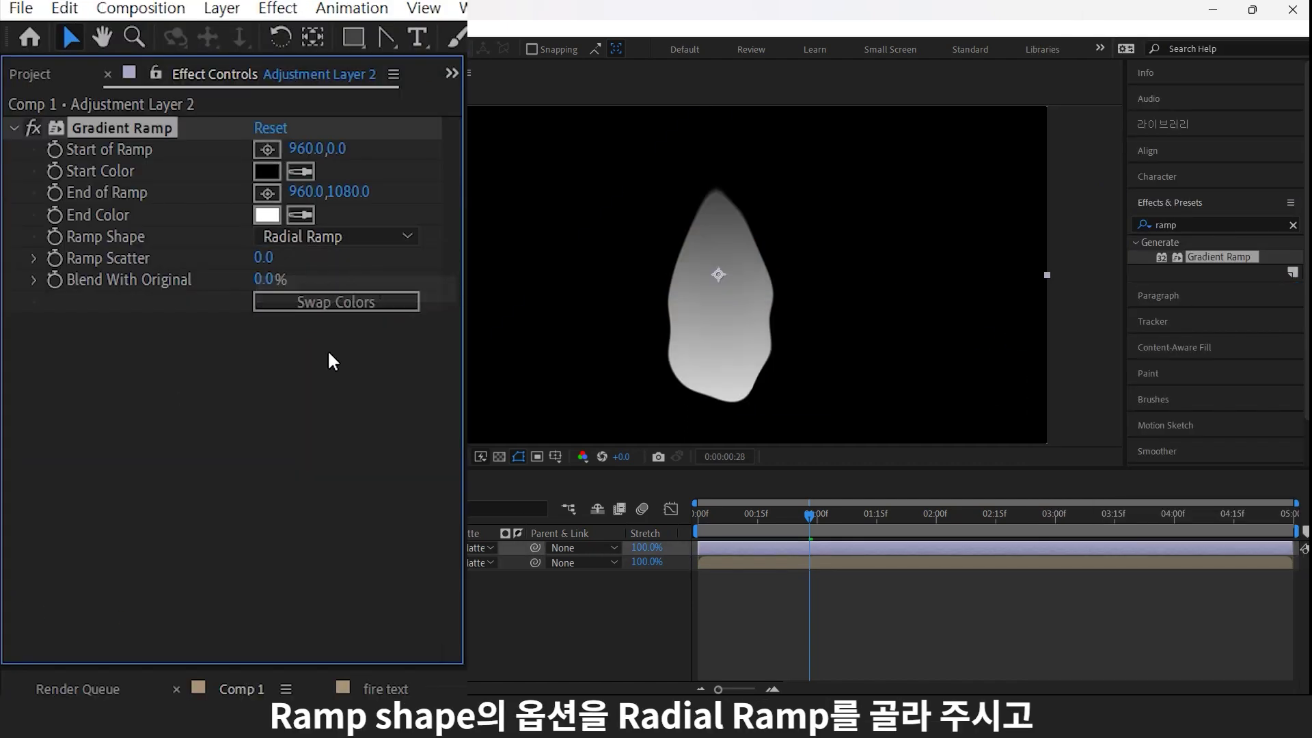
{"action": "left_click", "coordinate": [359, 302]}
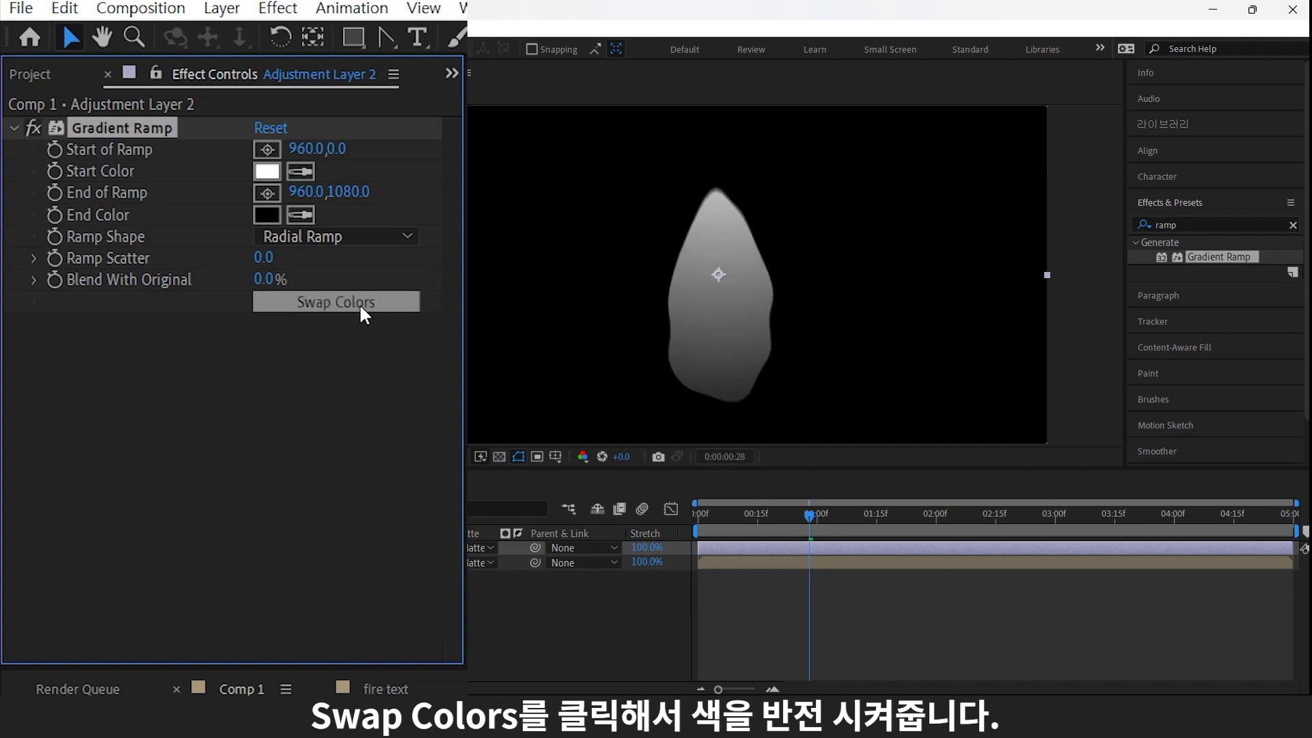
{"action": "left_click_drag", "start_coordinate": [729, 390], "coordinate": [721, 386]}
{"action": "left_click", "coordinate": [180, 152]}
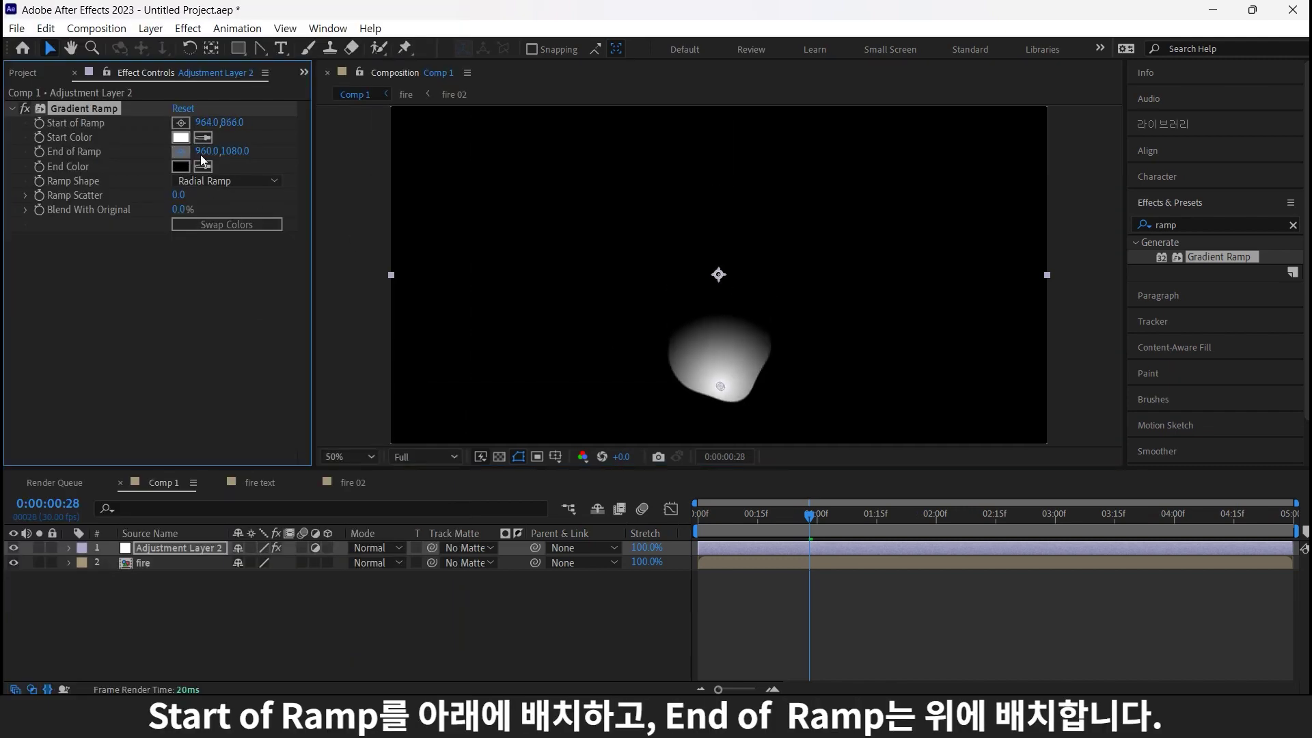
{"action": "mouse_move", "coordinate": [694, 213]}
{"action": "left_mouse_down"}
{"action": "mouse_move", "coordinate": [724, 193]}
{"action": "mouse_move", "coordinate": [712, 206]}
{"action": "left_mouse_up"}
{"action": "left_click", "coordinate": [375, 548]}
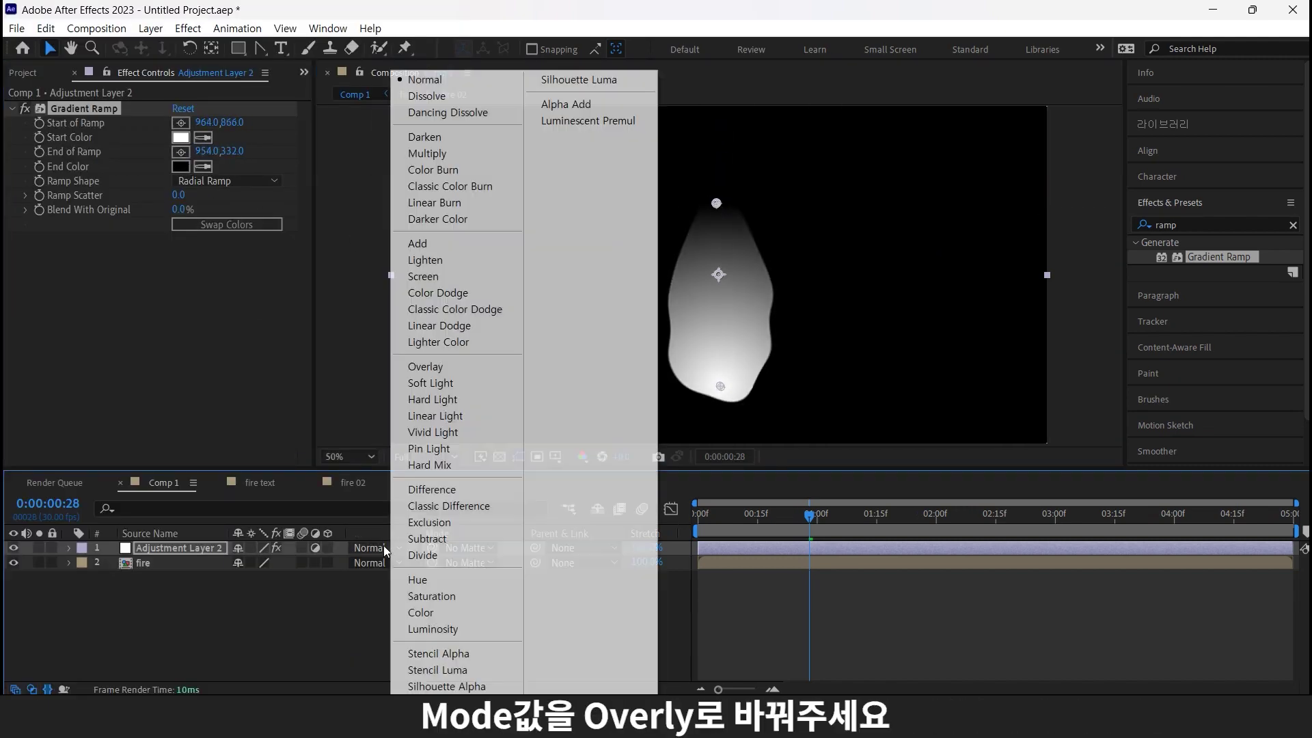
{"action": "left_click", "coordinate": [474, 367]}
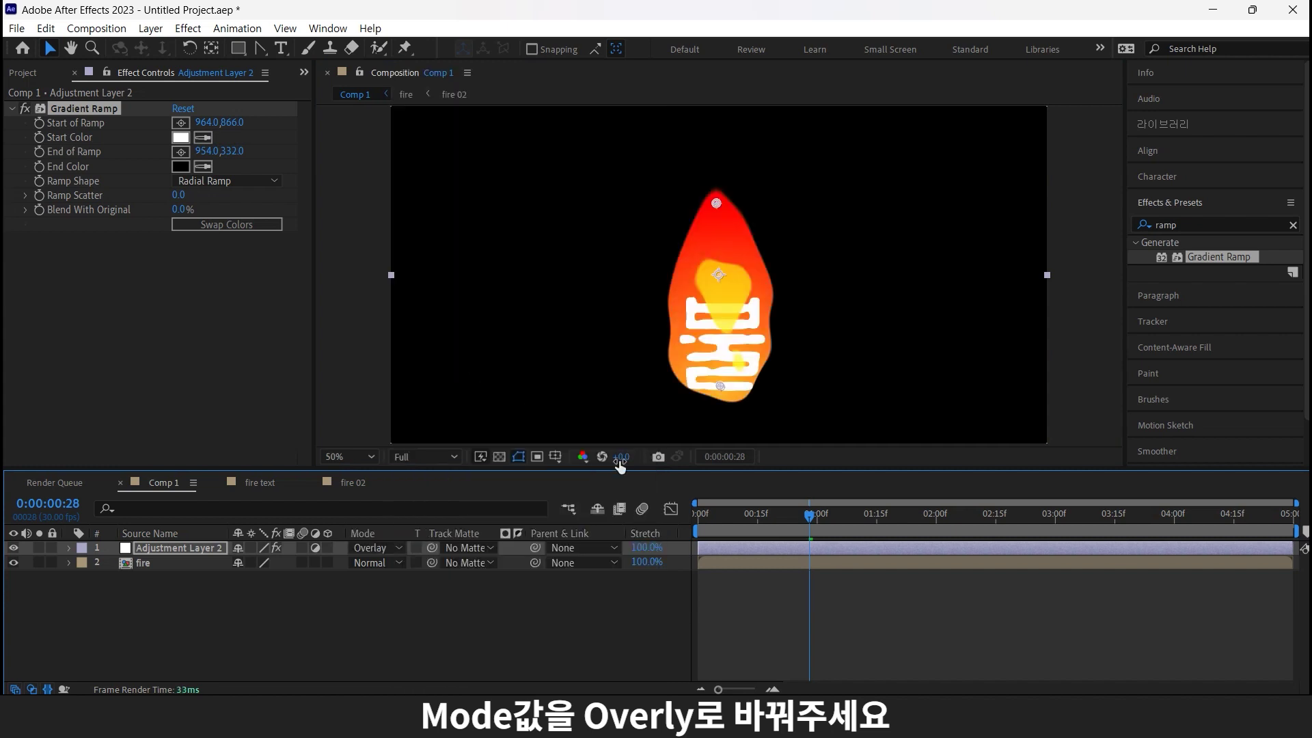
Step: Add a Stroke layer style to the fire layer
{"action": "right_click", "coordinate": [200, 570]}
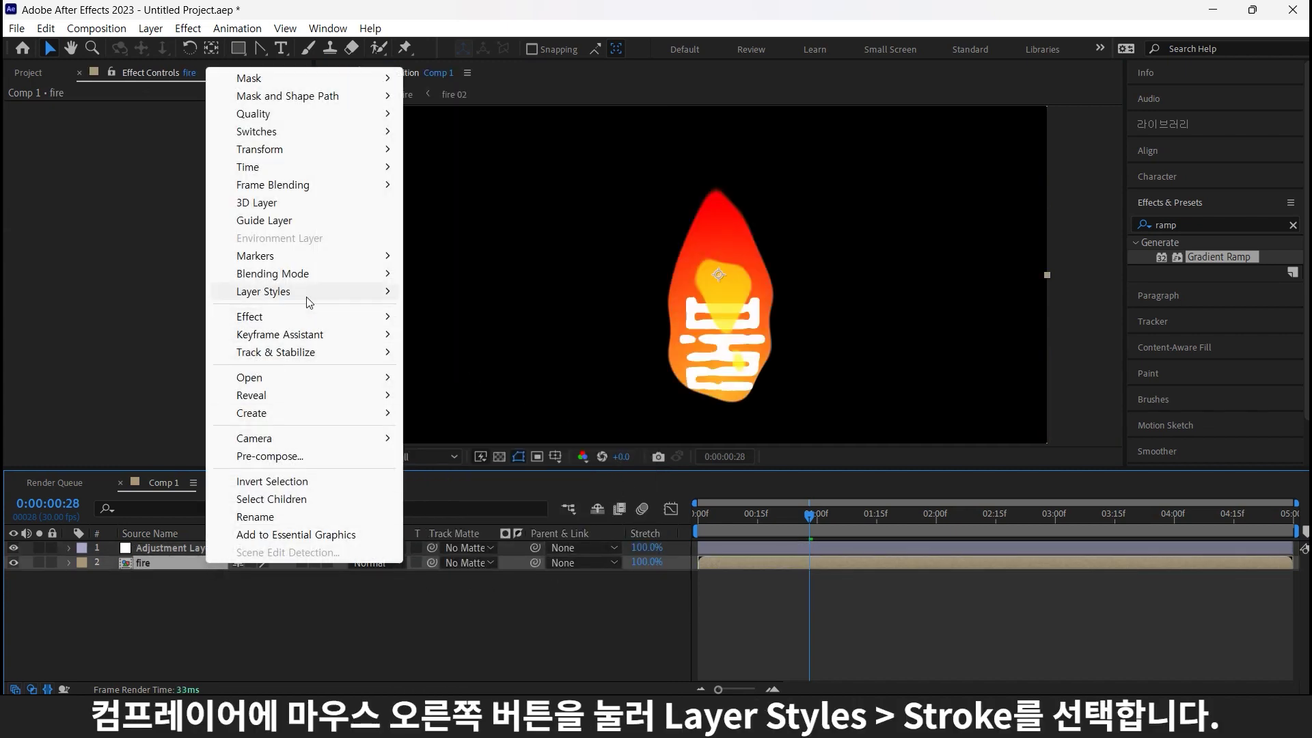
{"action": "mouse_move", "coordinate": [308, 293]}
{"action": "left_click", "coordinate": [486, 504]}
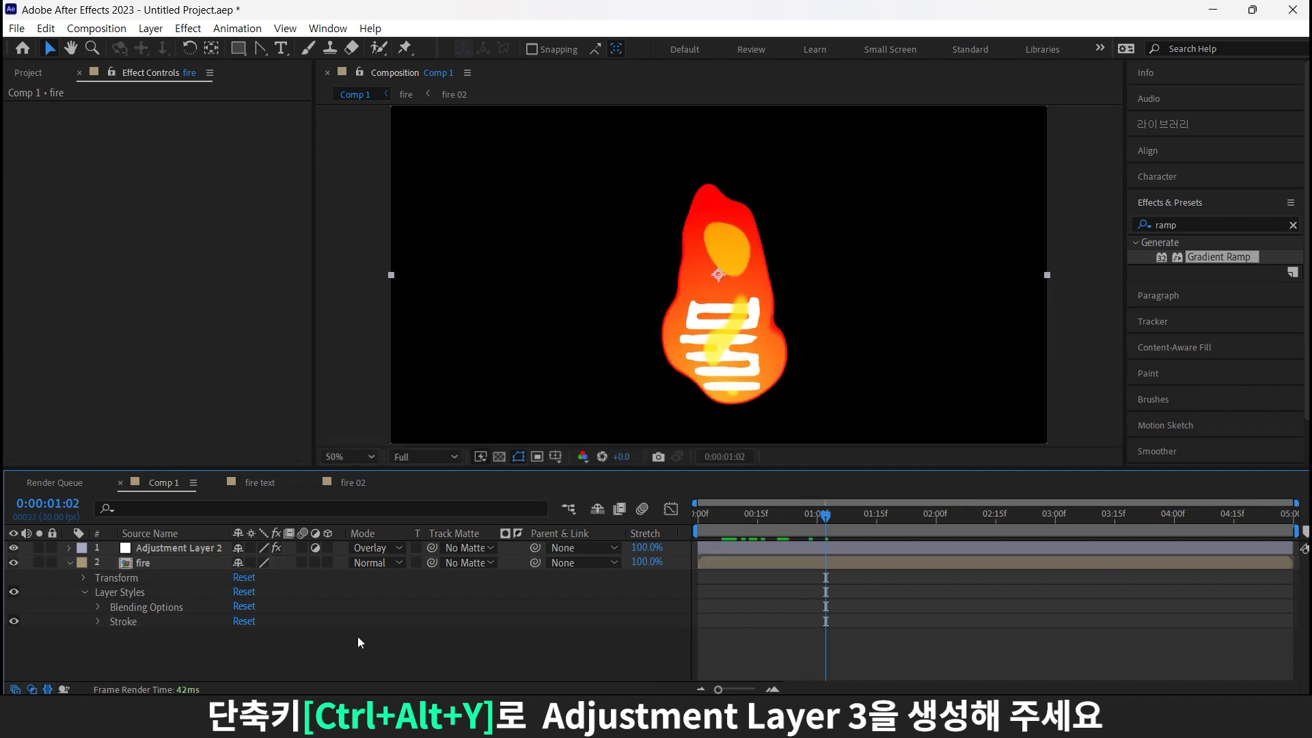
Step: Add Adjustment Layer 3 on top and apply a Glow effect to it
{"action": "key", "text": "ctrl+alt+y"}
{"action": "left_click", "coordinate": [1176, 225]}
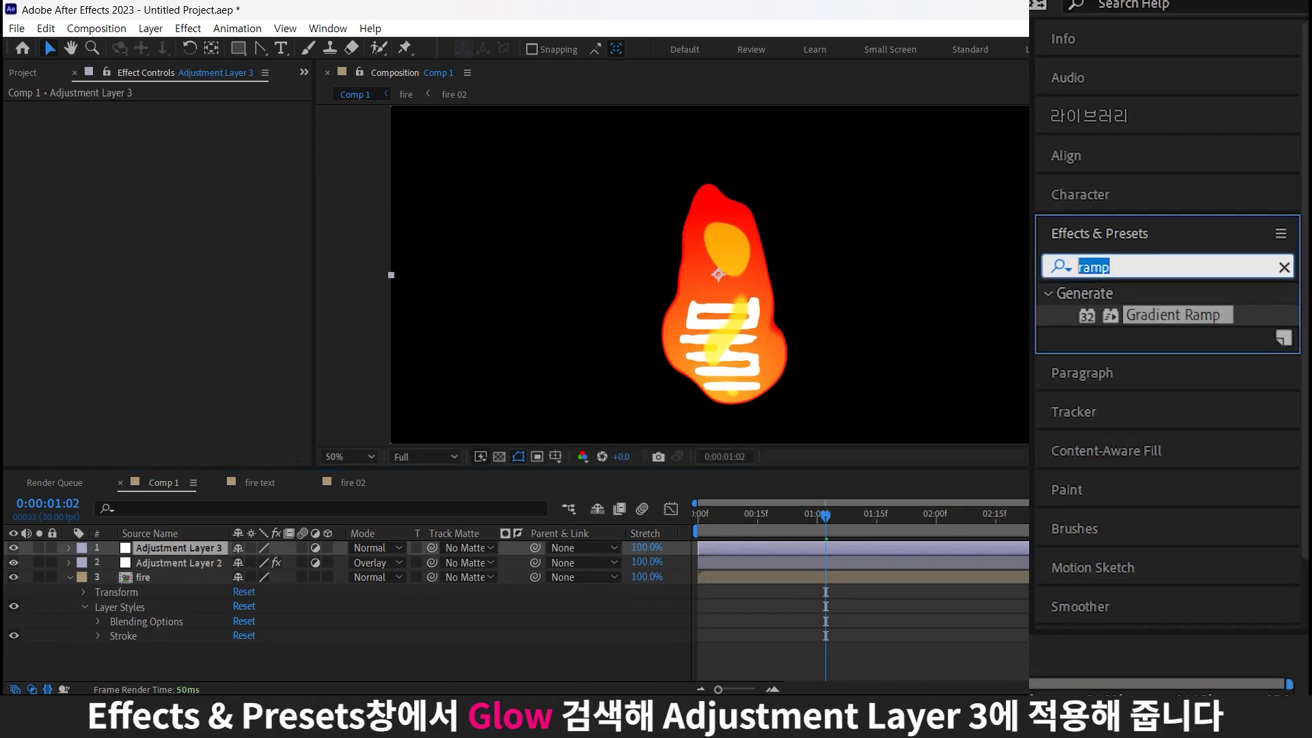
{"action": "type", "text": "glow"}
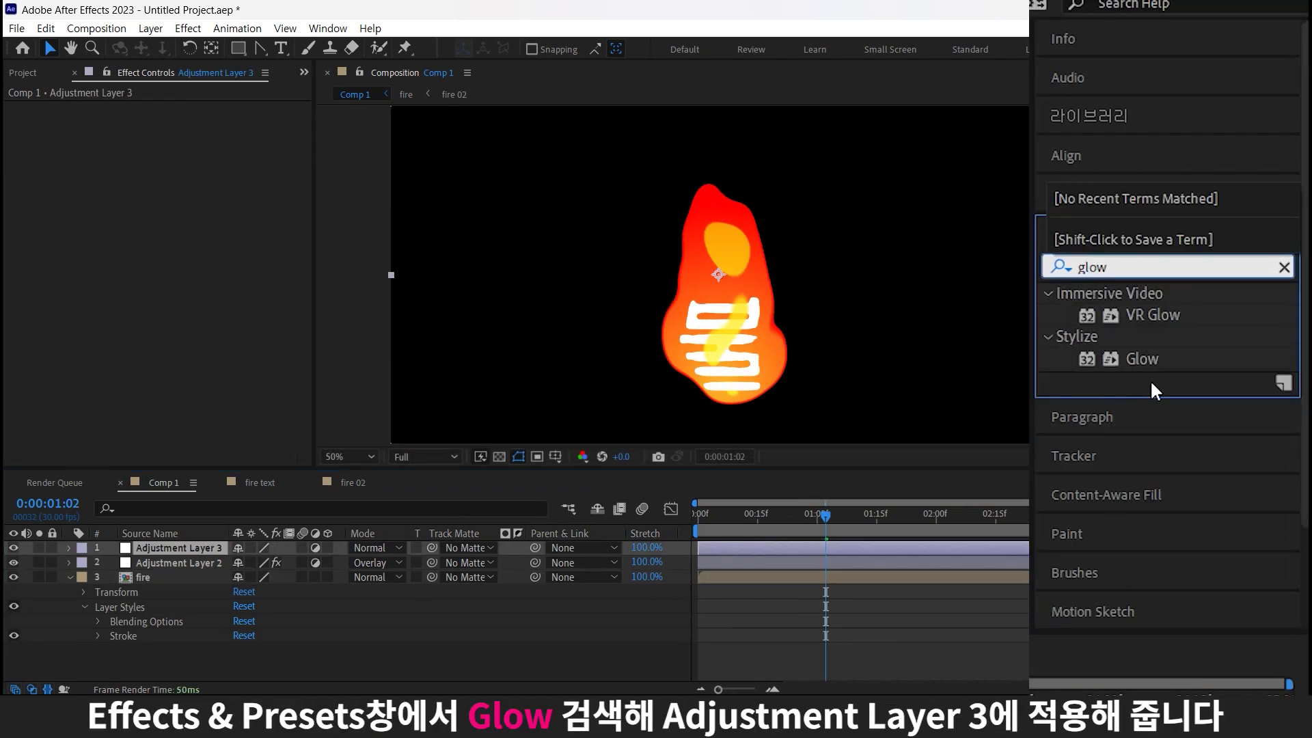
{"action": "left_click_drag", "start_coordinate": [1142, 359], "coordinate": [179, 548]}
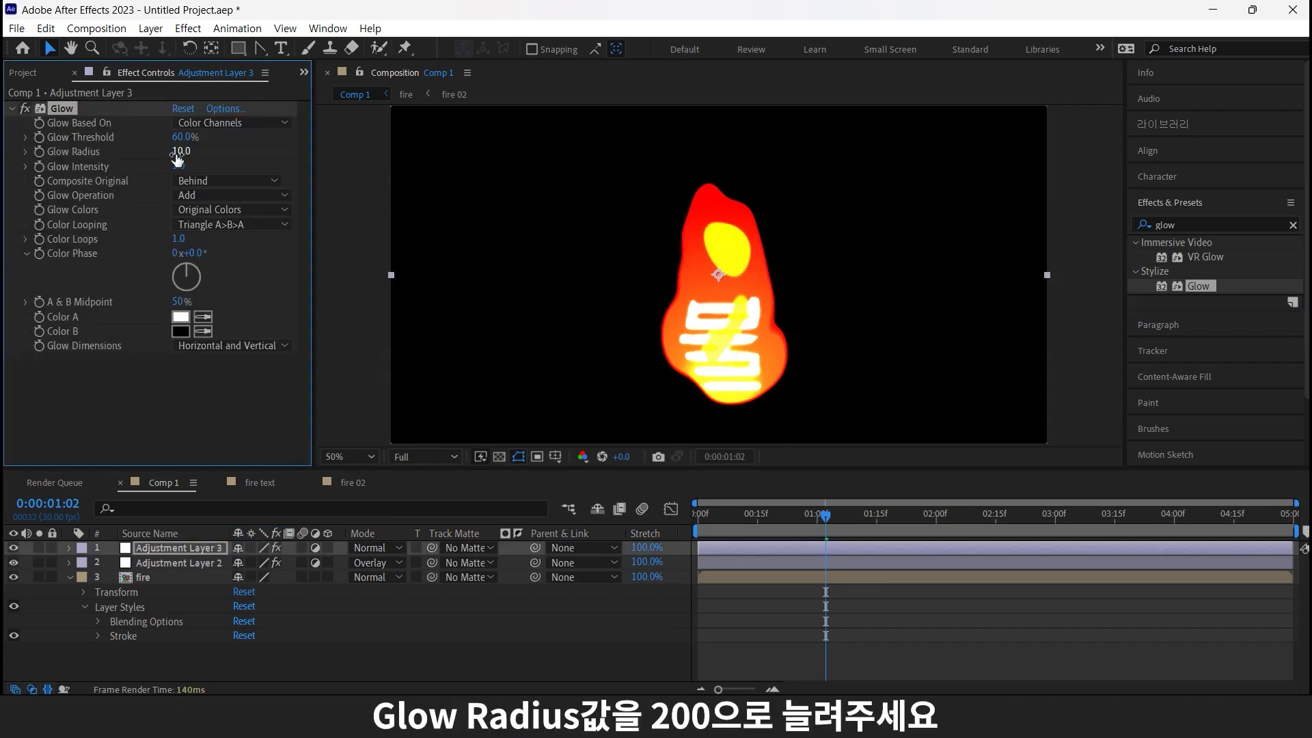